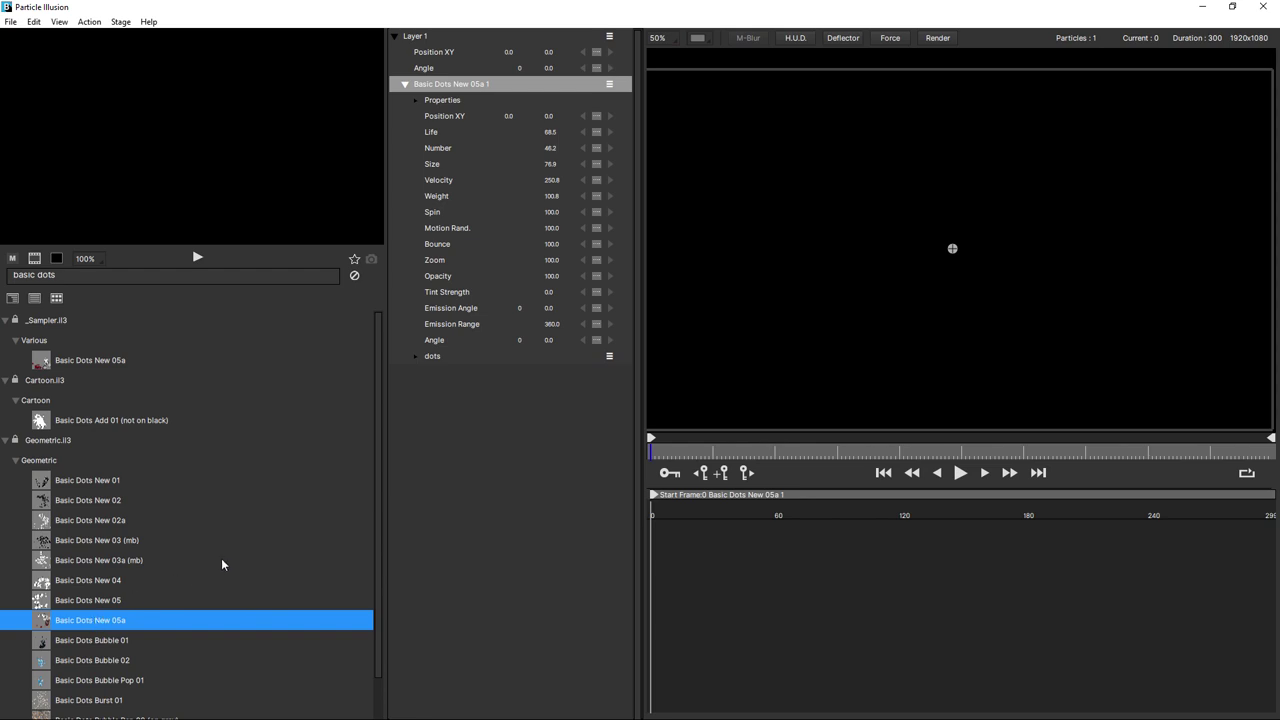
# Step: Expand the dots particle's parameters and set the Weight interpolation to Linear
pyautogui.click(416, 358)
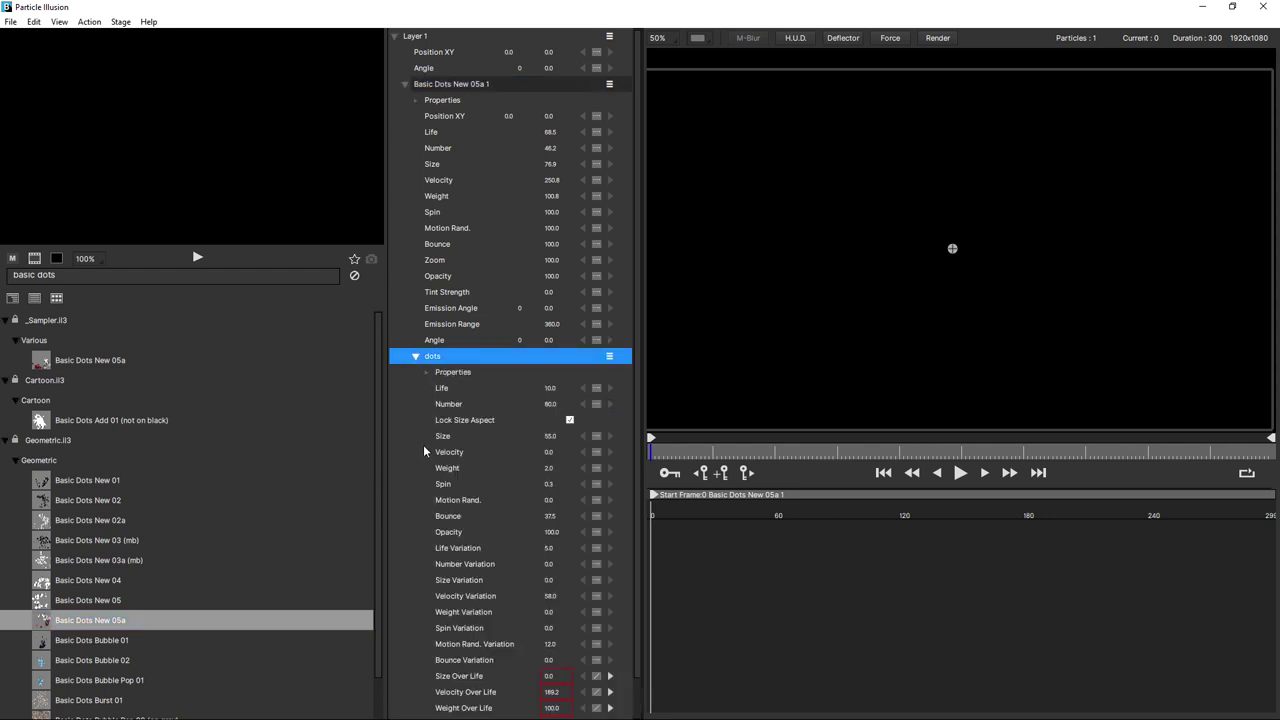
pyautogui.click(447, 470)
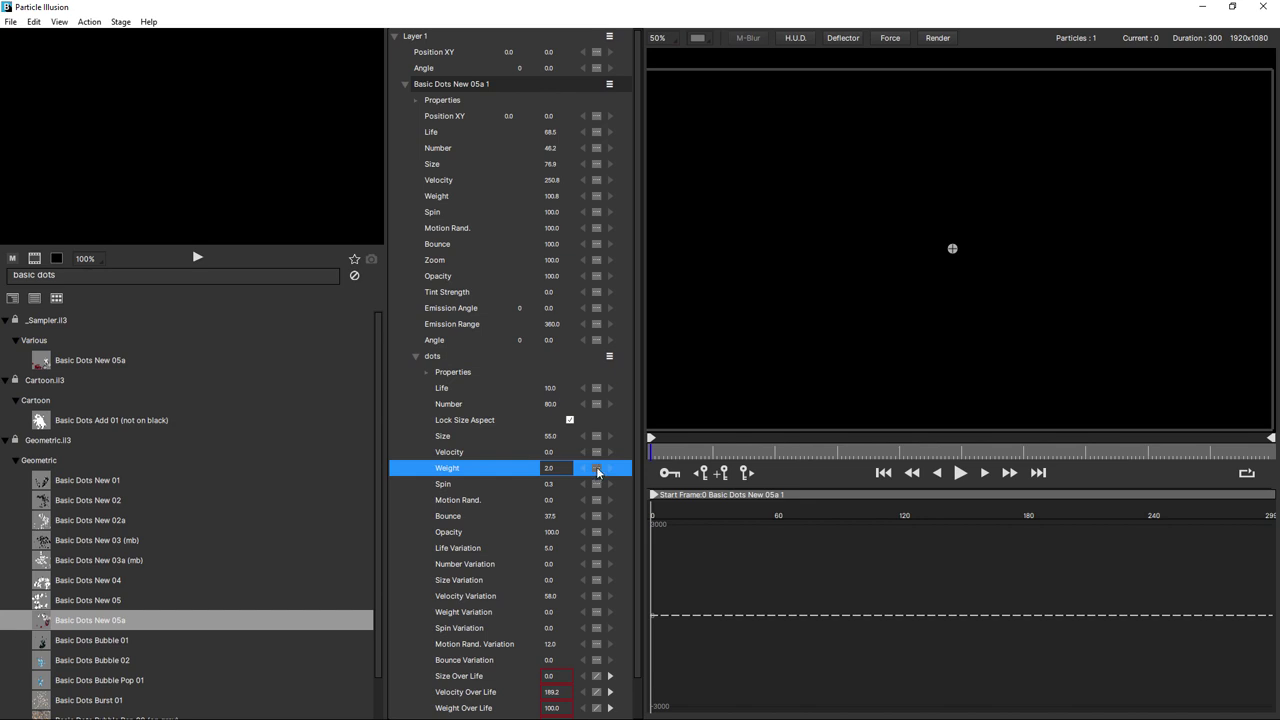
pyautogui.click(597, 471)
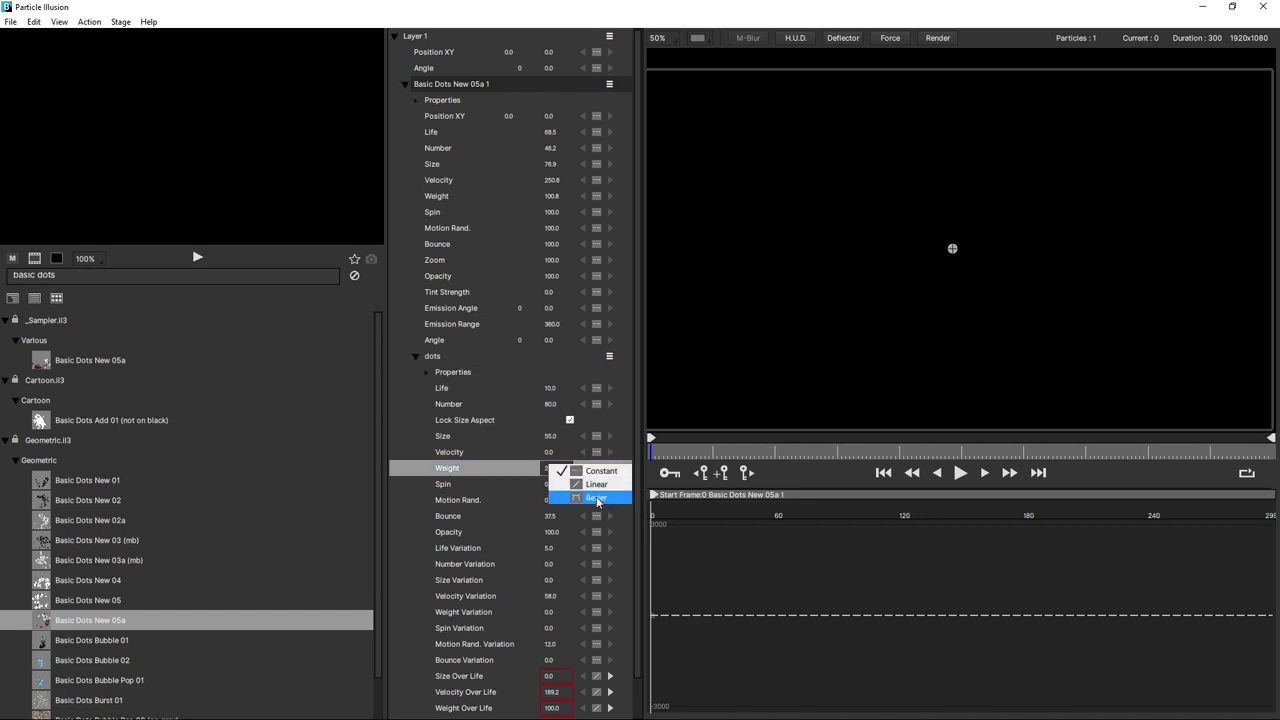
pyautogui.click(598, 486)
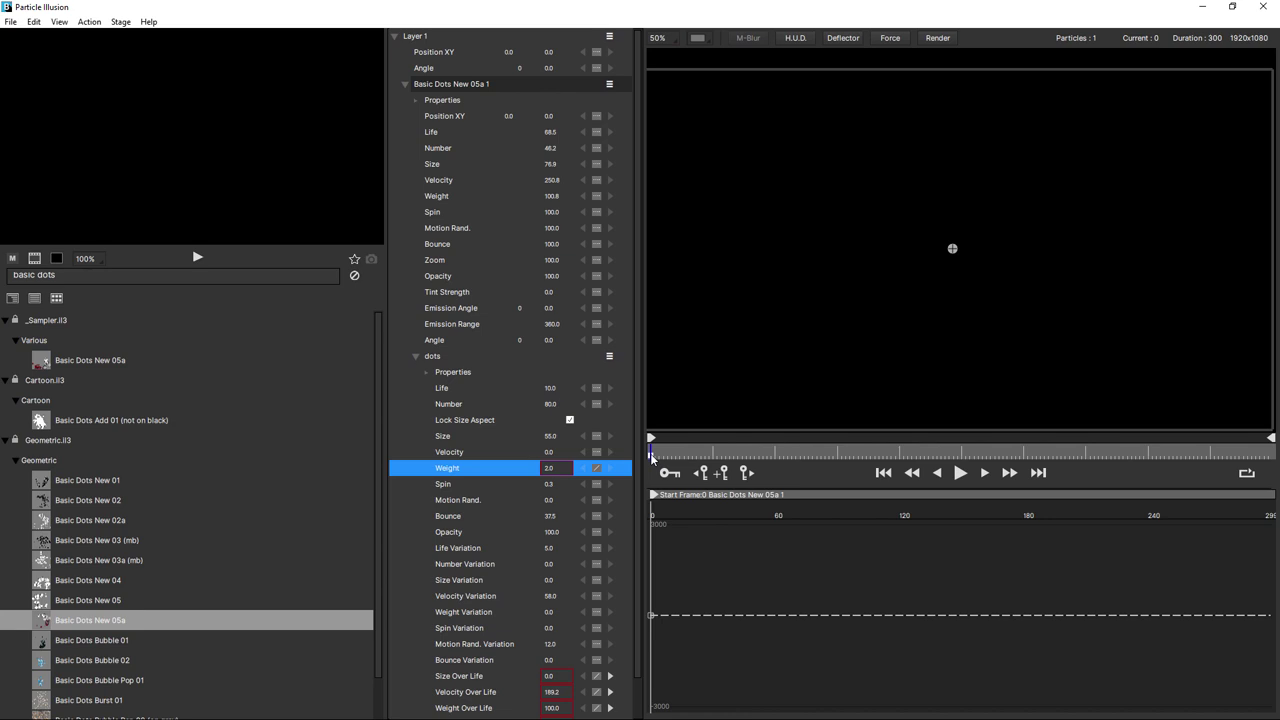
# Step: Keyframe the dots Weight at 1032 on frame 67
pyautogui.moveTo(650, 453); pyautogui.dragTo(790, 458)
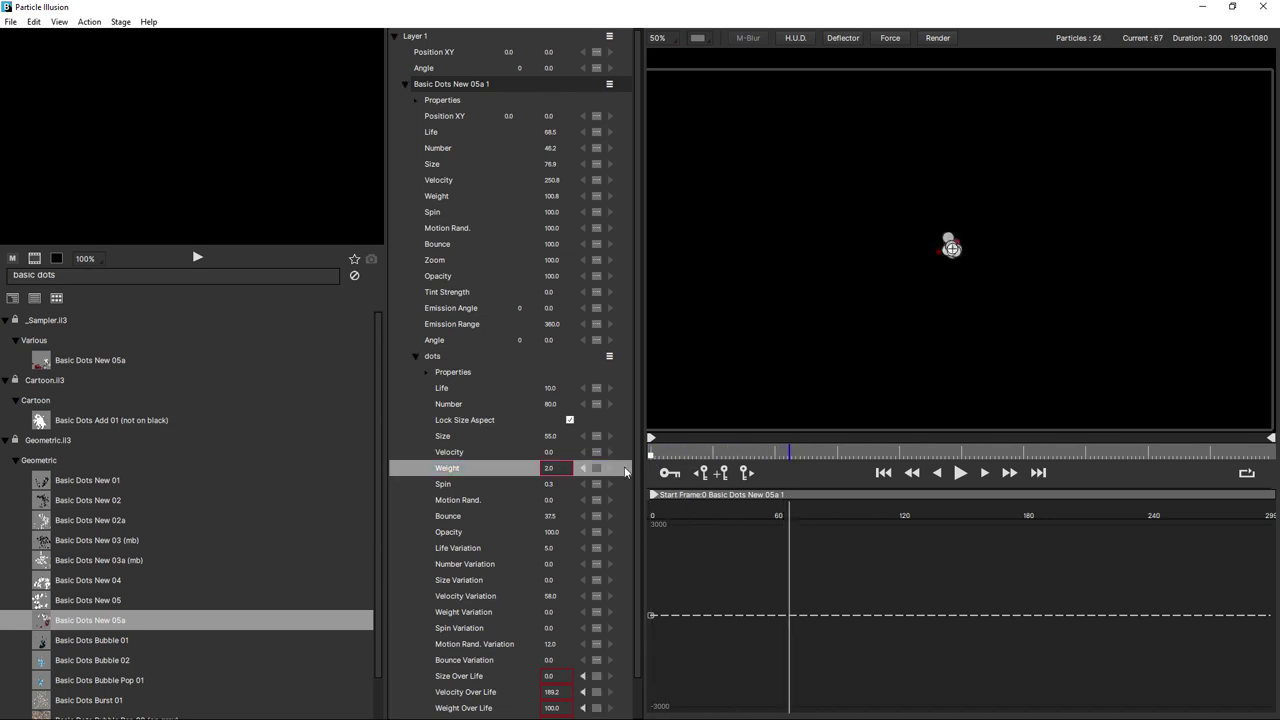
pyautogui.click(549, 468)
pyautogui.moveTo(549, 468); pyautogui.dragTo(1236, 441)
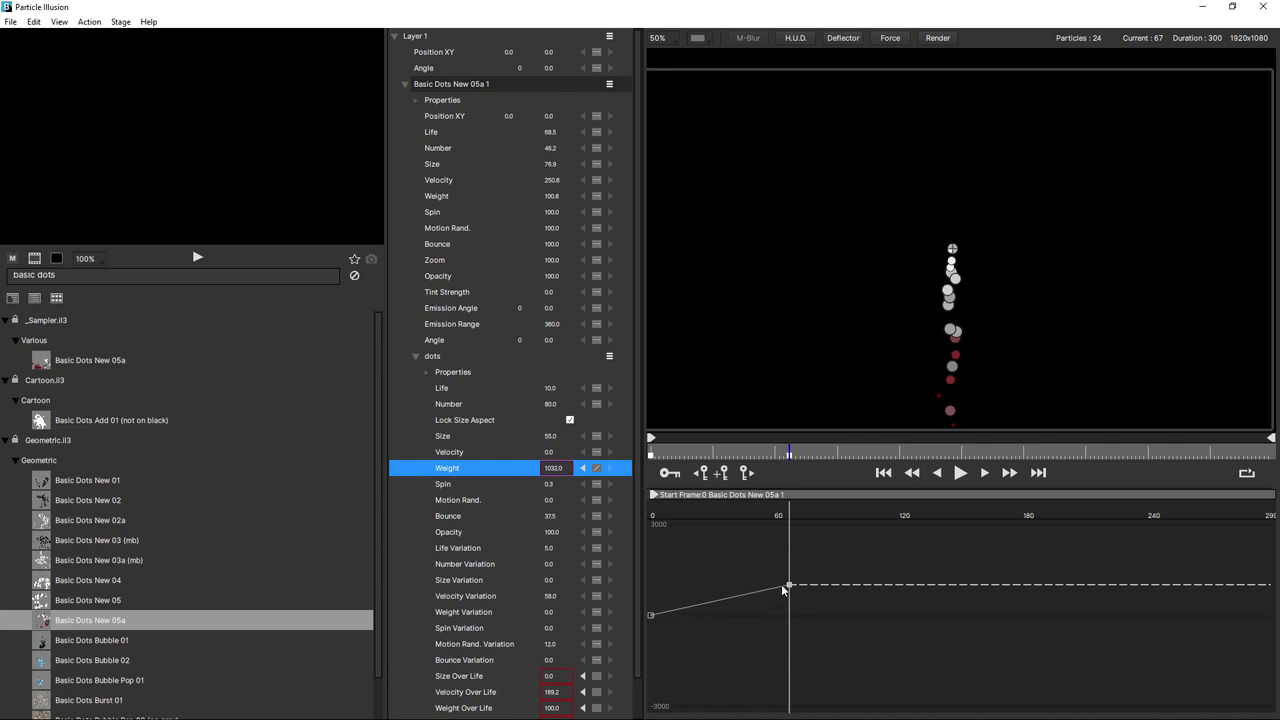
# Step: Play the animation from the first frame, then step between the Weight keyframes to check the ramp
pyautogui.click(884, 475)
pyautogui.click(960, 473)
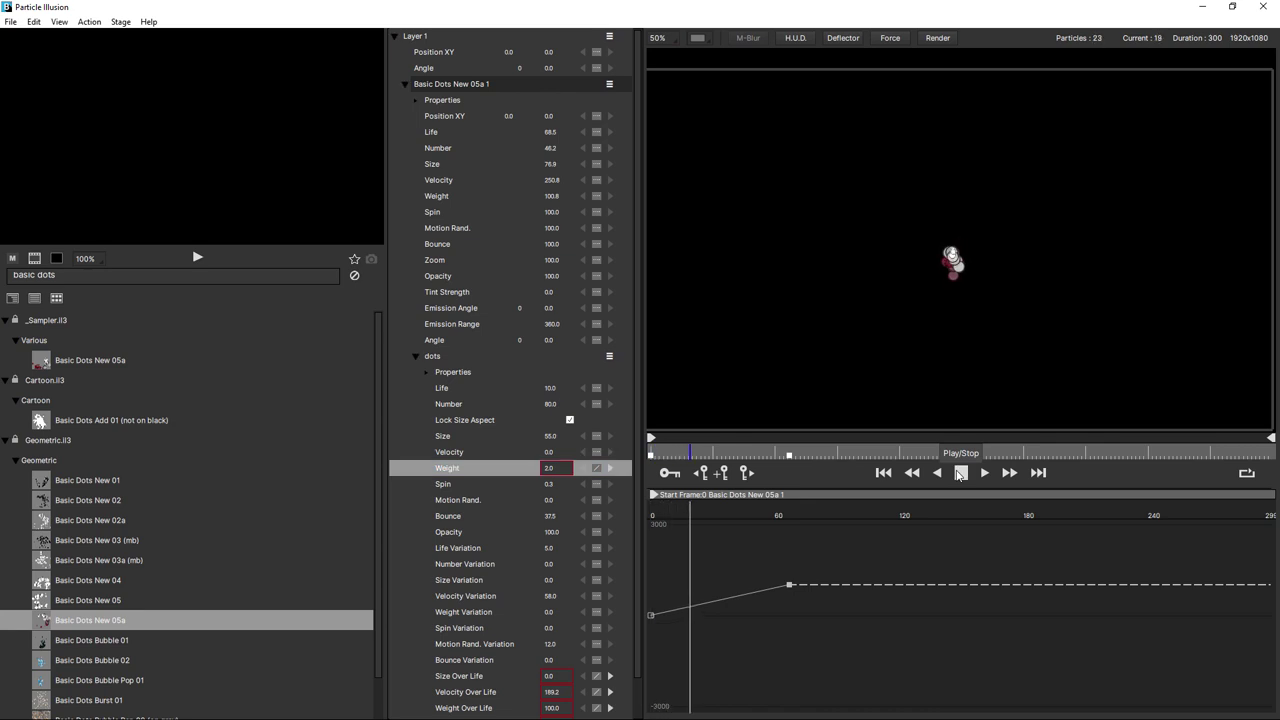
pyautogui.click(960, 473)
pyautogui.click(663, 456)
pyautogui.moveTo(787, 461); pyautogui.dragTo(586, 468)
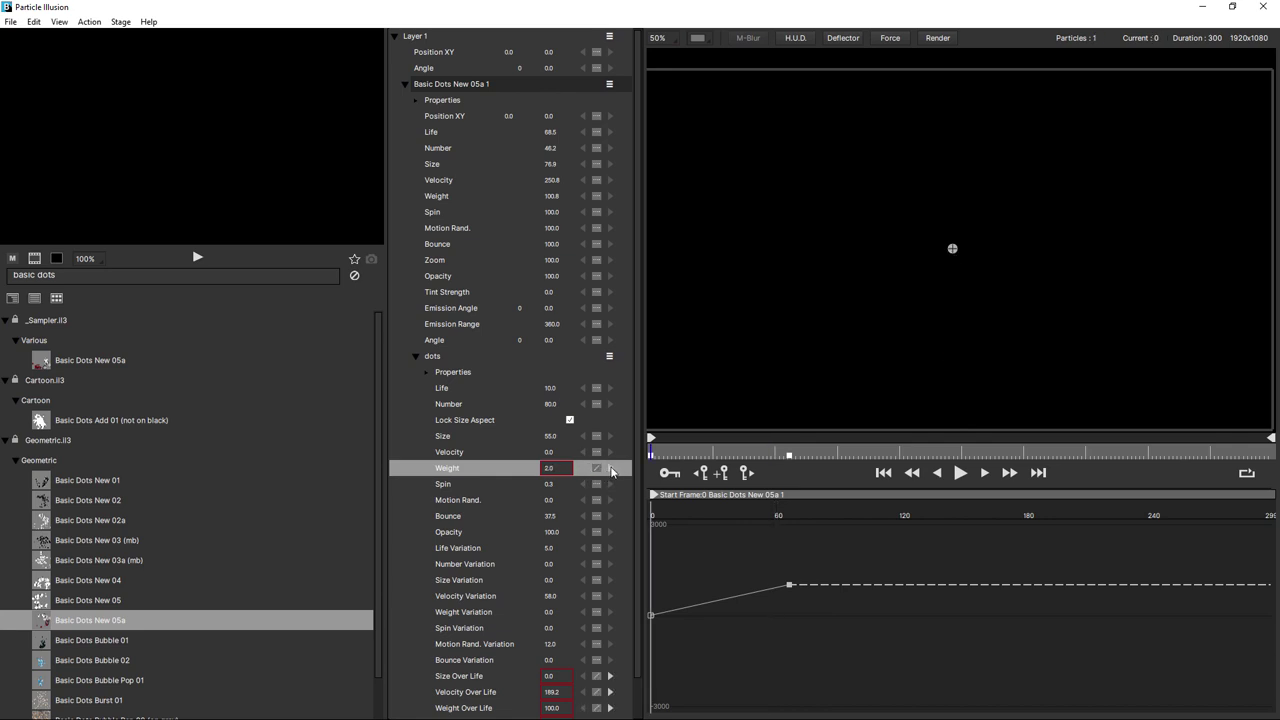
pyautogui.click(610, 468)
pyautogui.click(584, 470)
# Step: Remove the Weight keyframes by setting its interpolation back to Constant
pyautogui.click(597, 468)
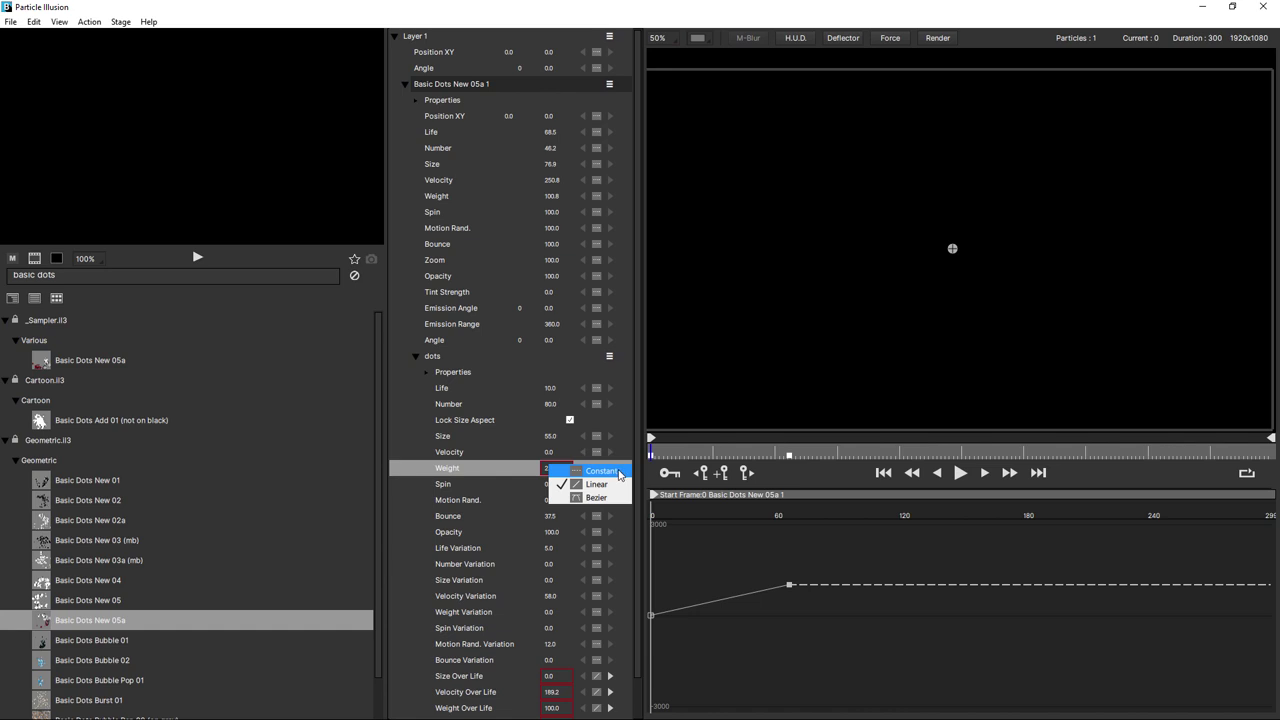
pyautogui.click(602, 471)
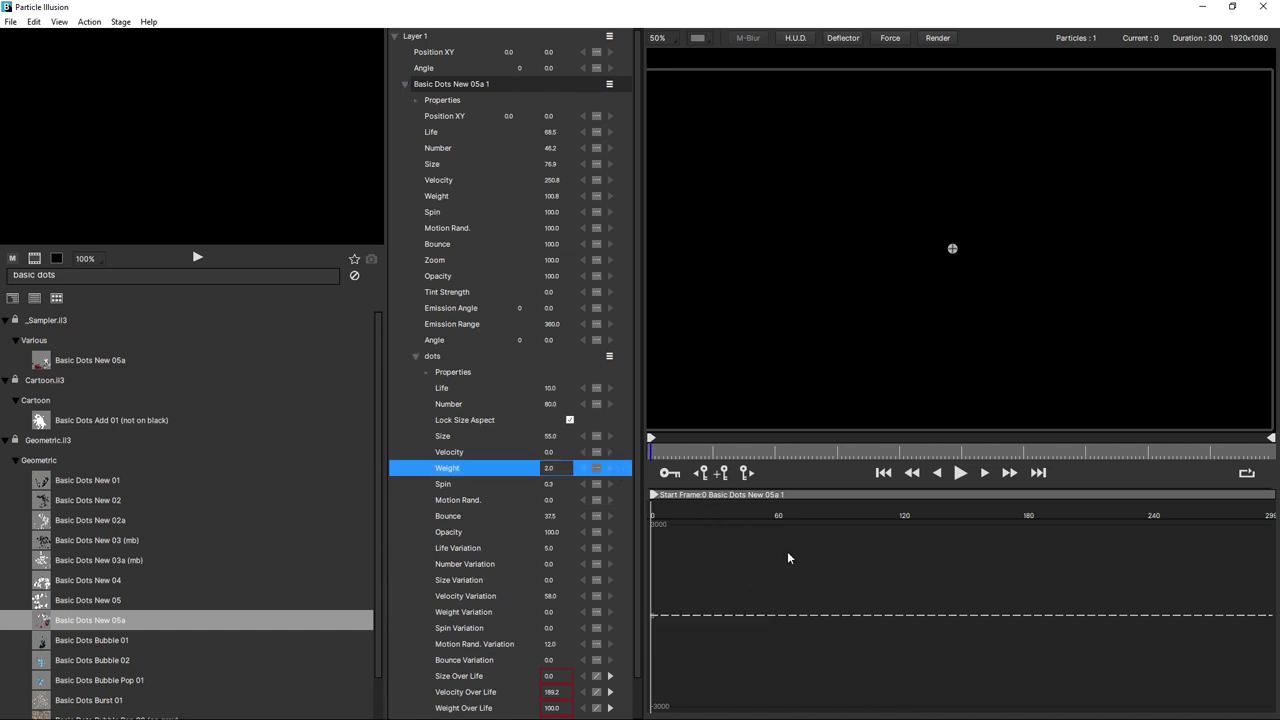
# Step: Add a Weight keyframe on the first frame and another with a value of 441 on frame 73
pyautogui.click(723, 474)
pyautogui.moveTo(689, 449); pyautogui.dragTo(802, 449)
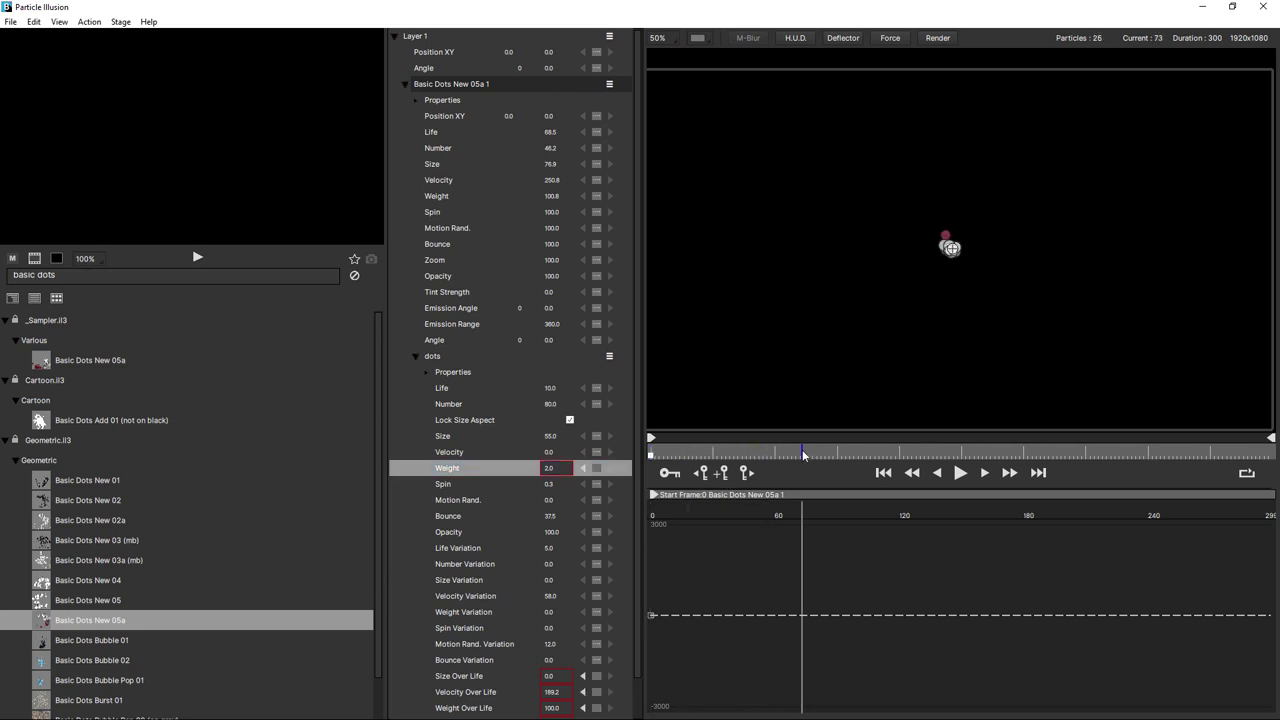
pyautogui.click(549, 468)
pyautogui.moveTo(549, 468); pyautogui.dragTo(841, 458)
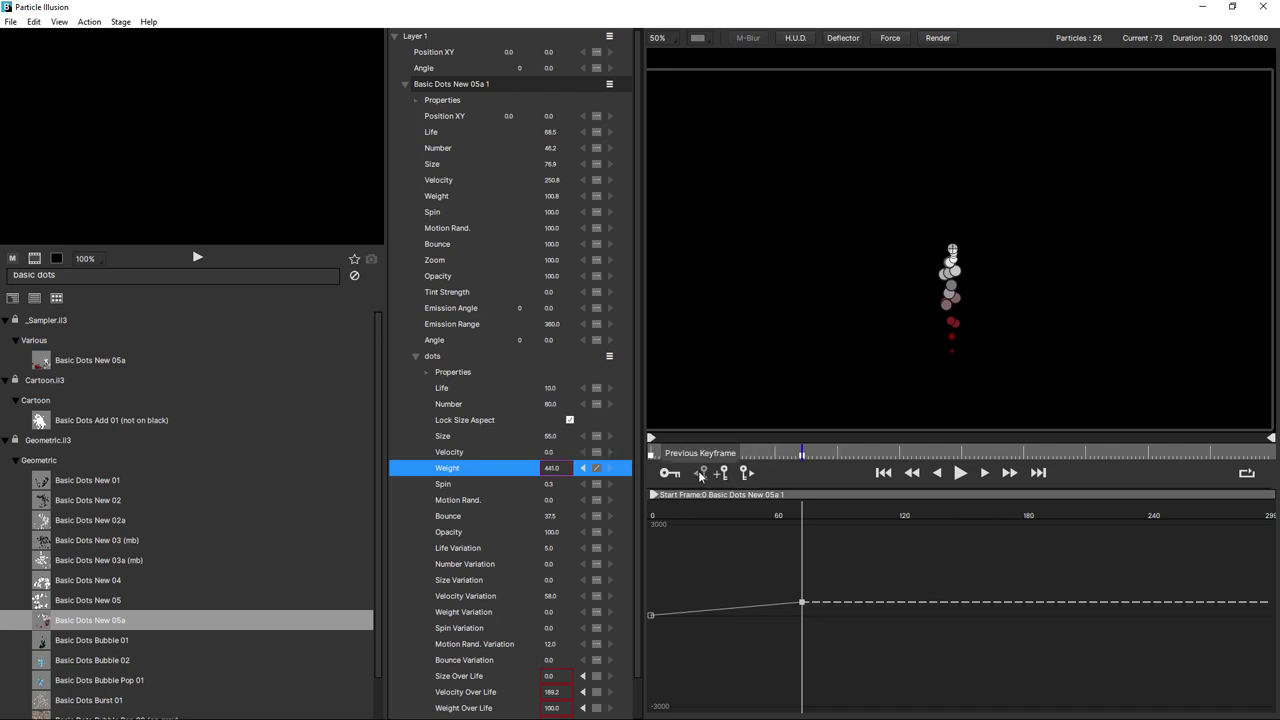
# Step: Jump between the previous and next Weight keyframes, then play the animation from the start
pyautogui.click(702, 474)
pyautogui.click(746, 471)
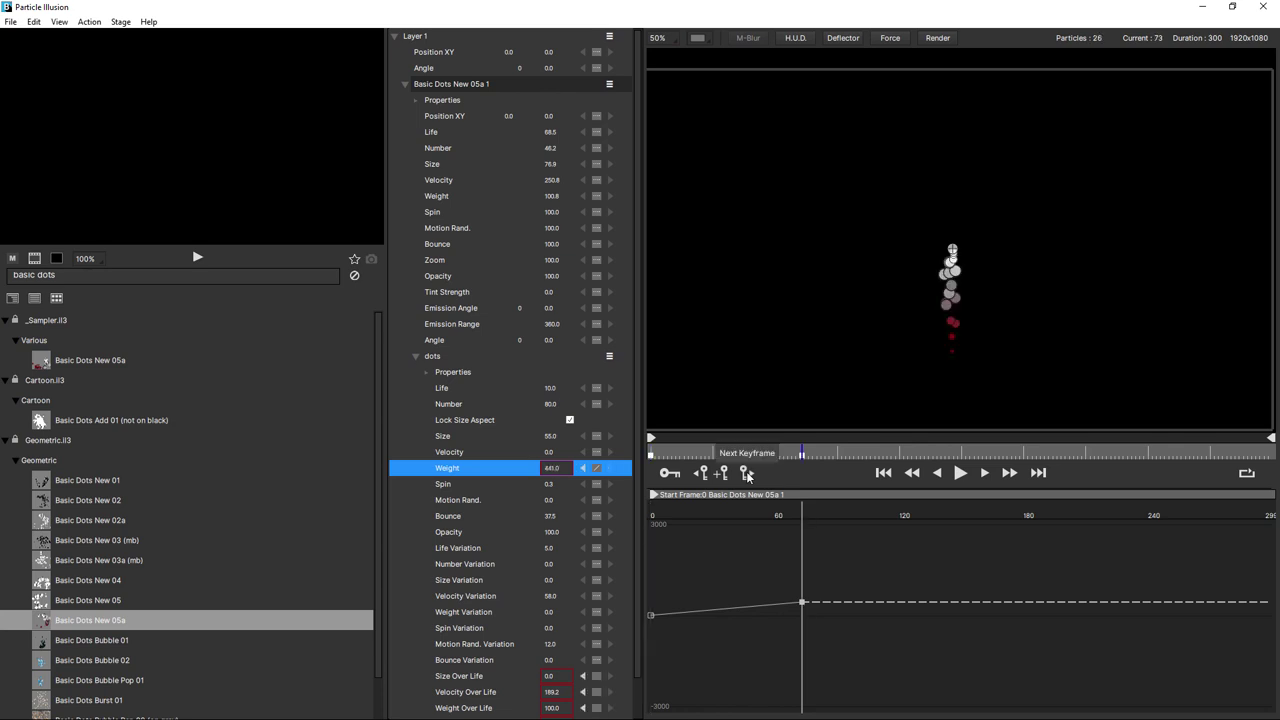
pyautogui.click(704, 475)
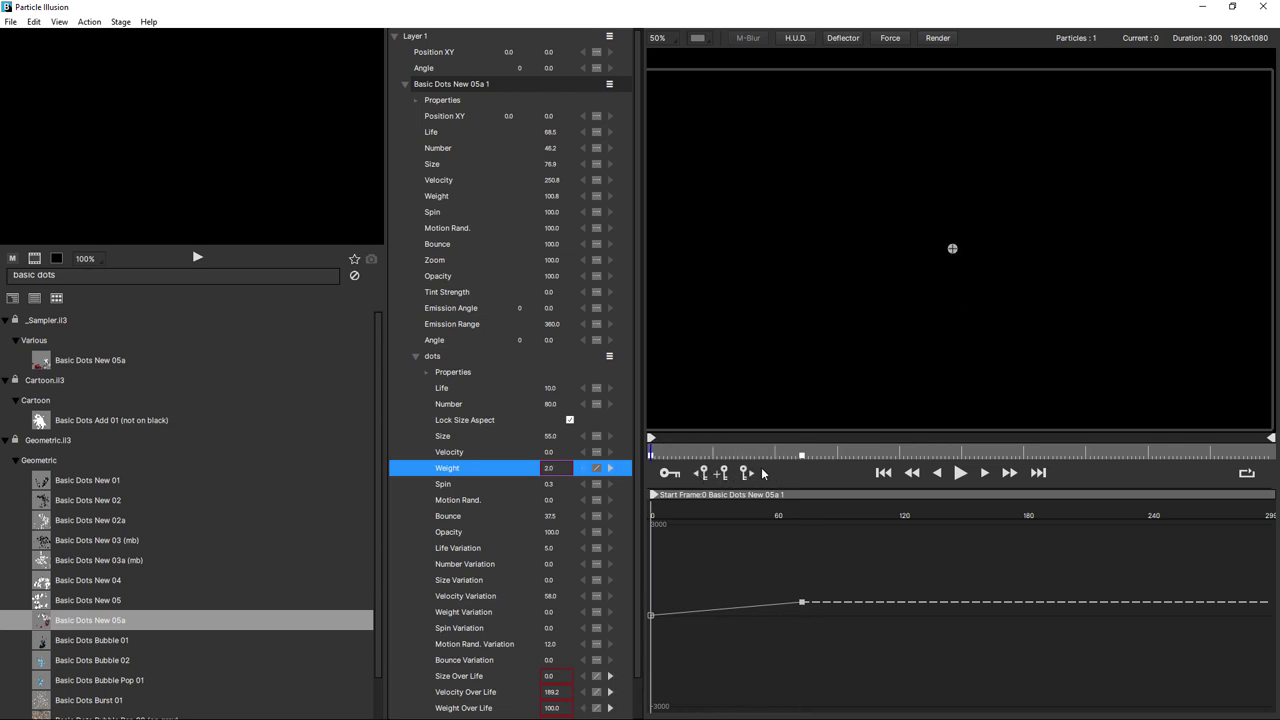
pyautogui.click(746, 472)
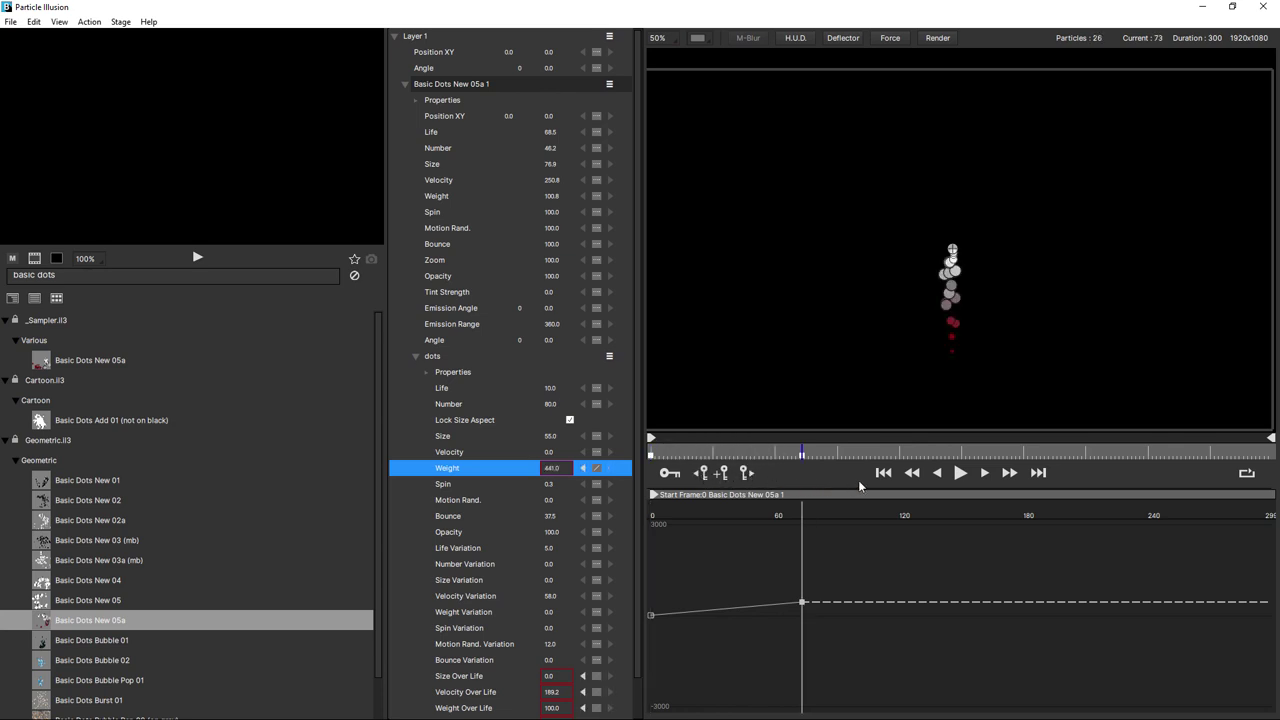
pyautogui.click(883, 473)
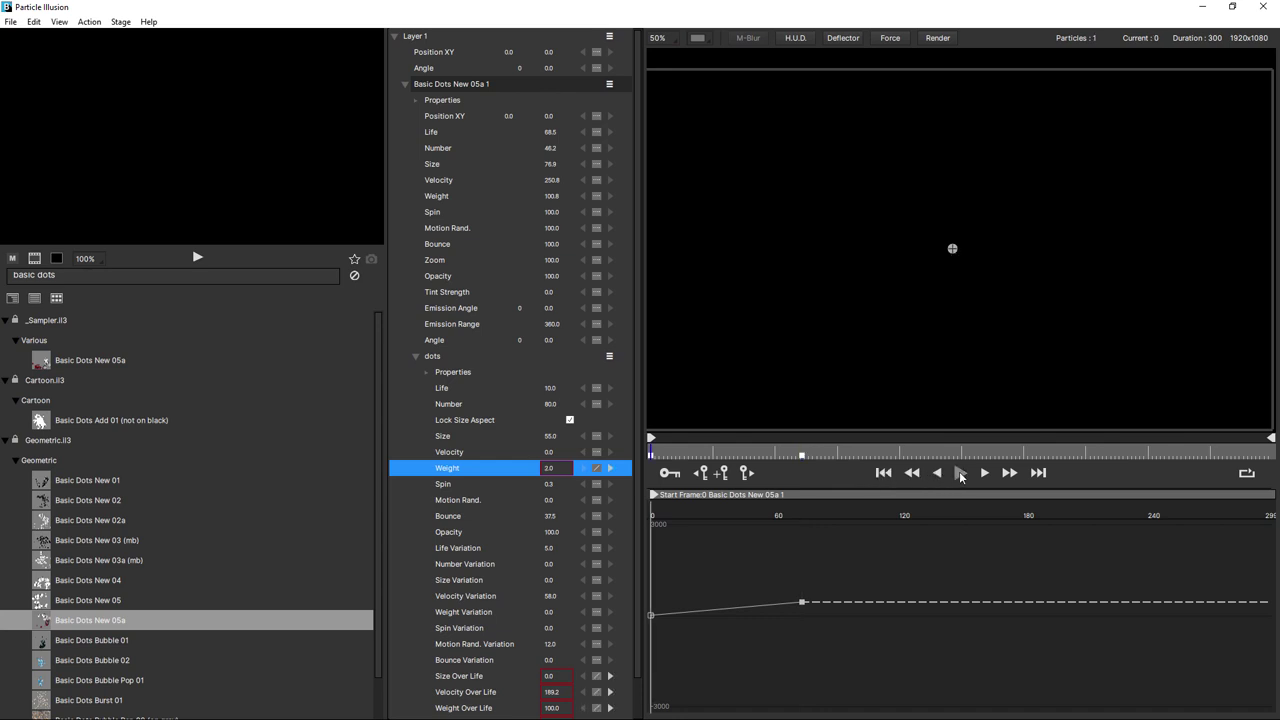
pyautogui.click(960, 473)
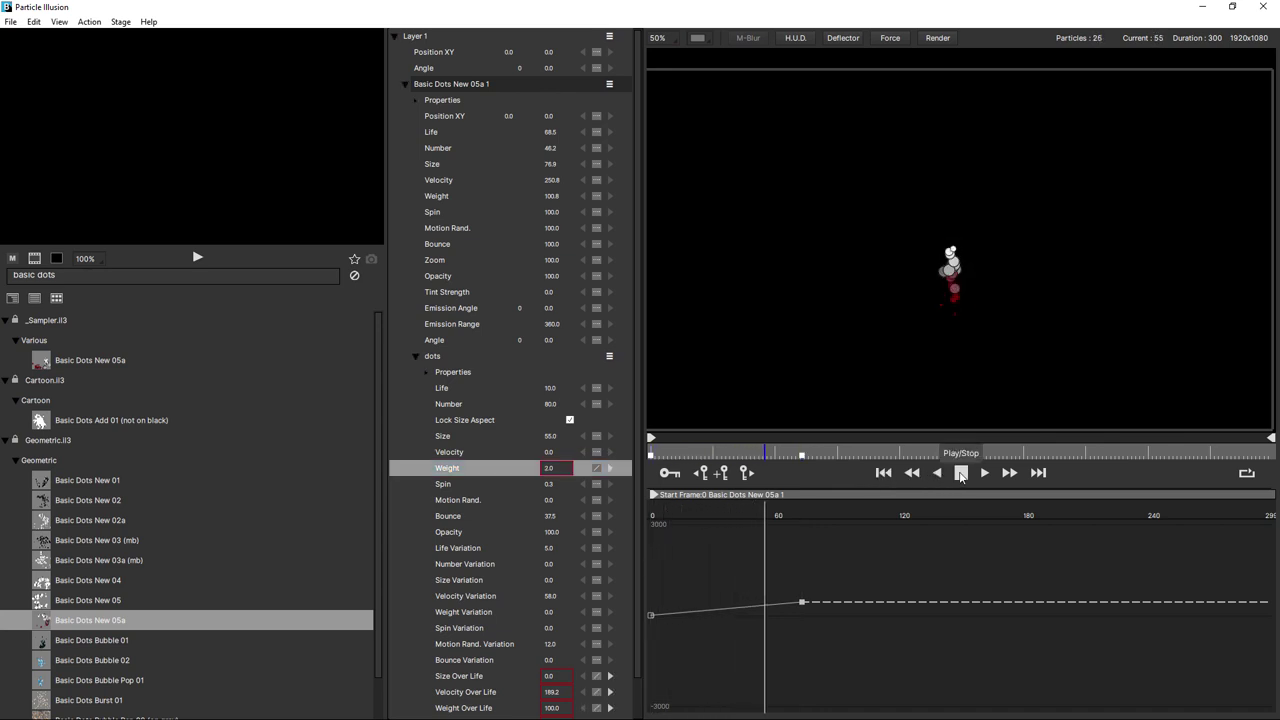
pyautogui.click(960, 473)
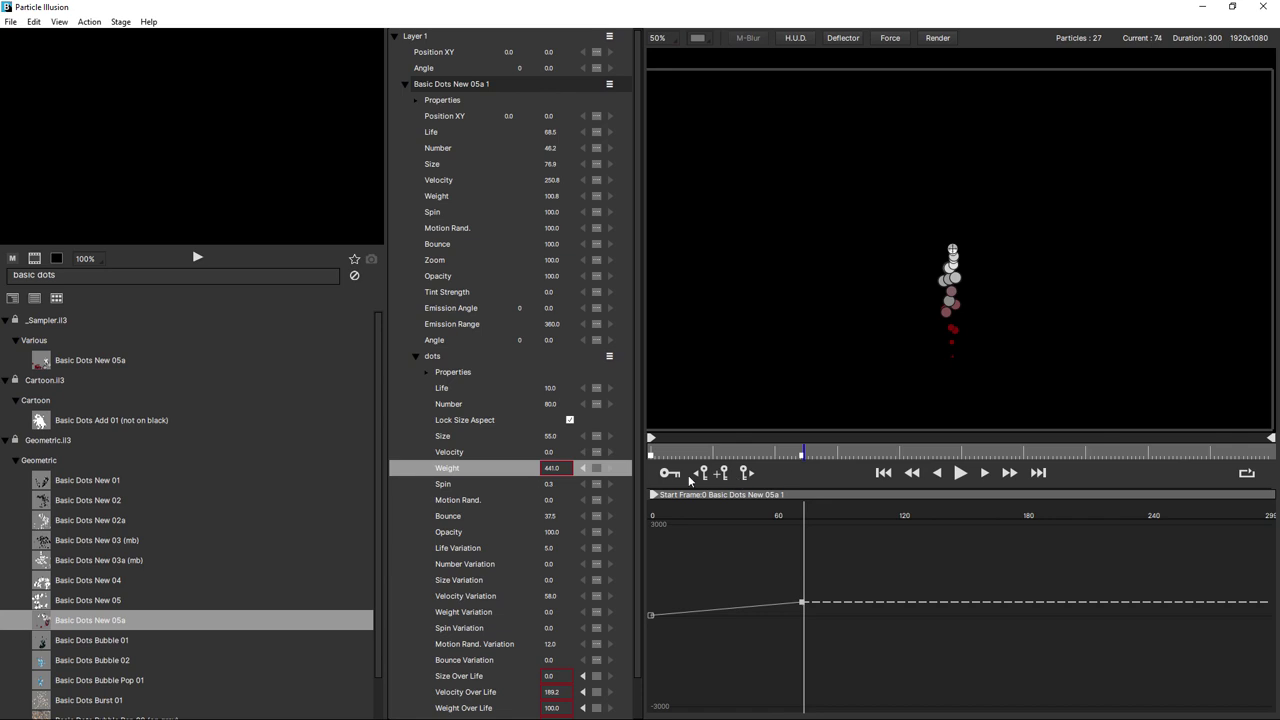
# Step: Set the Weight interpolation to Constant and its value to 0
pyautogui.click(597, 470)
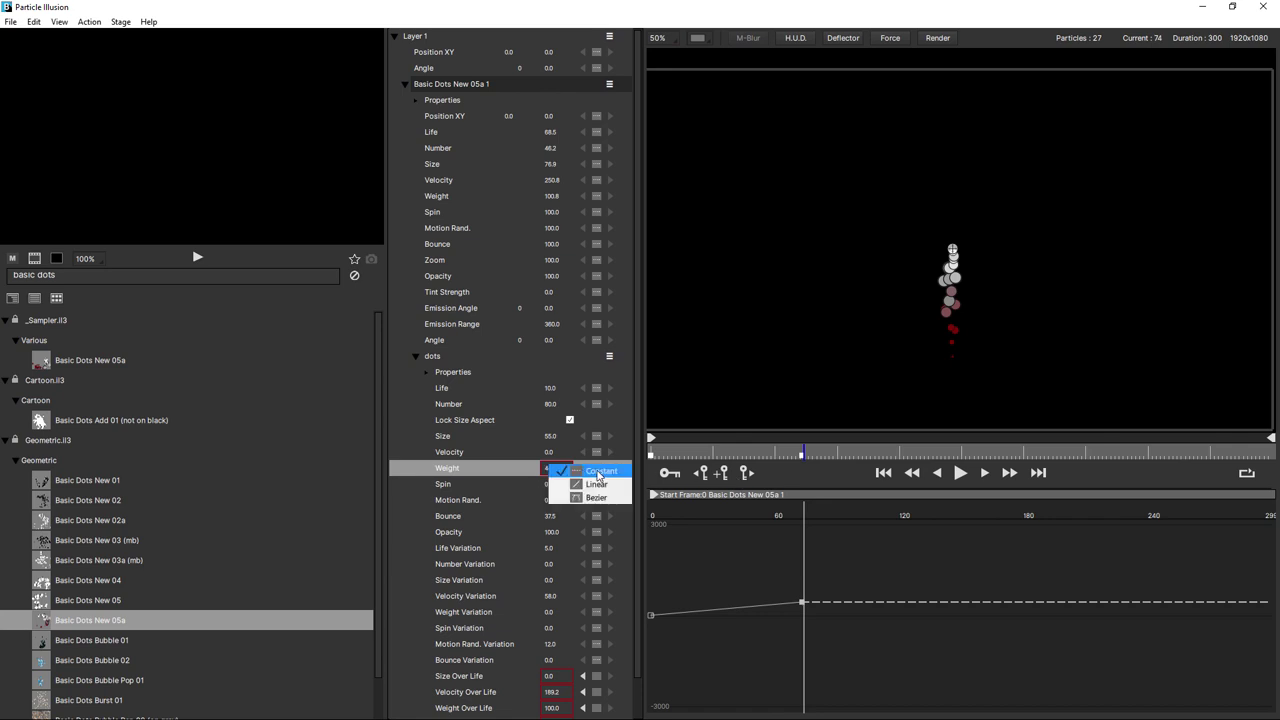
pyautogui.click(598, 472)
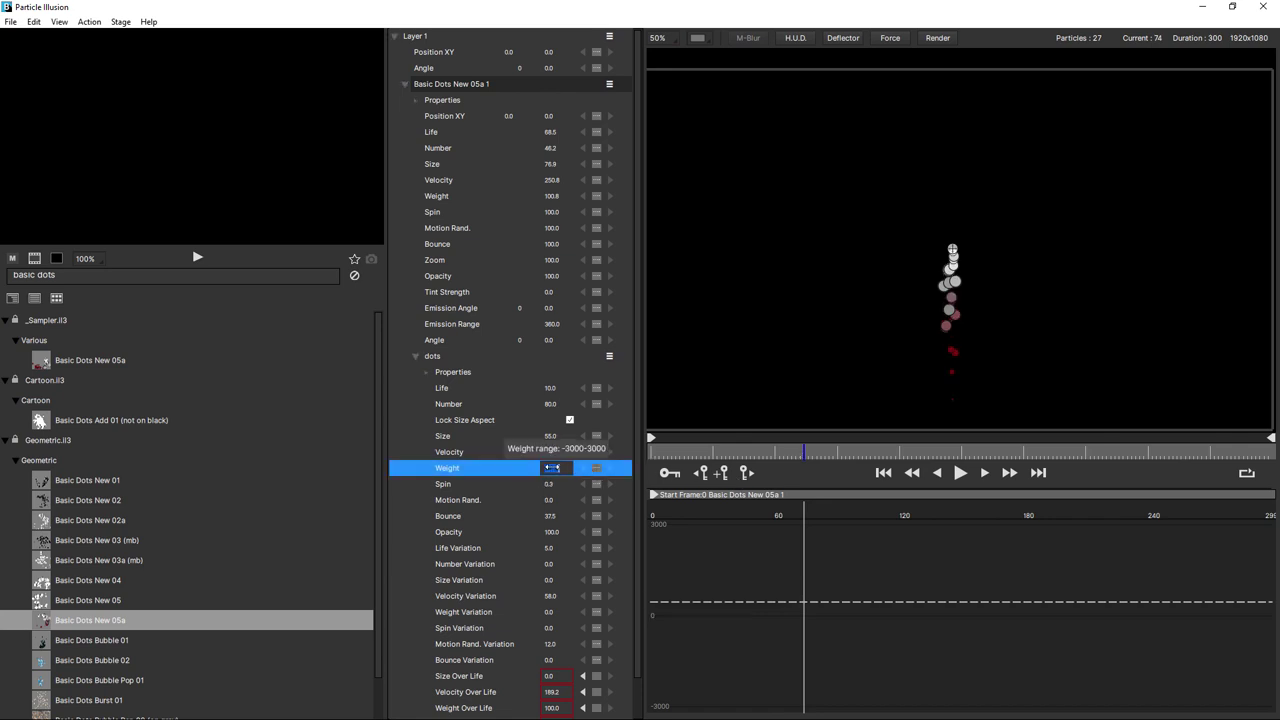
pyautogui.moveTo(551, 468); pyautogui.dragTo(551, 467)
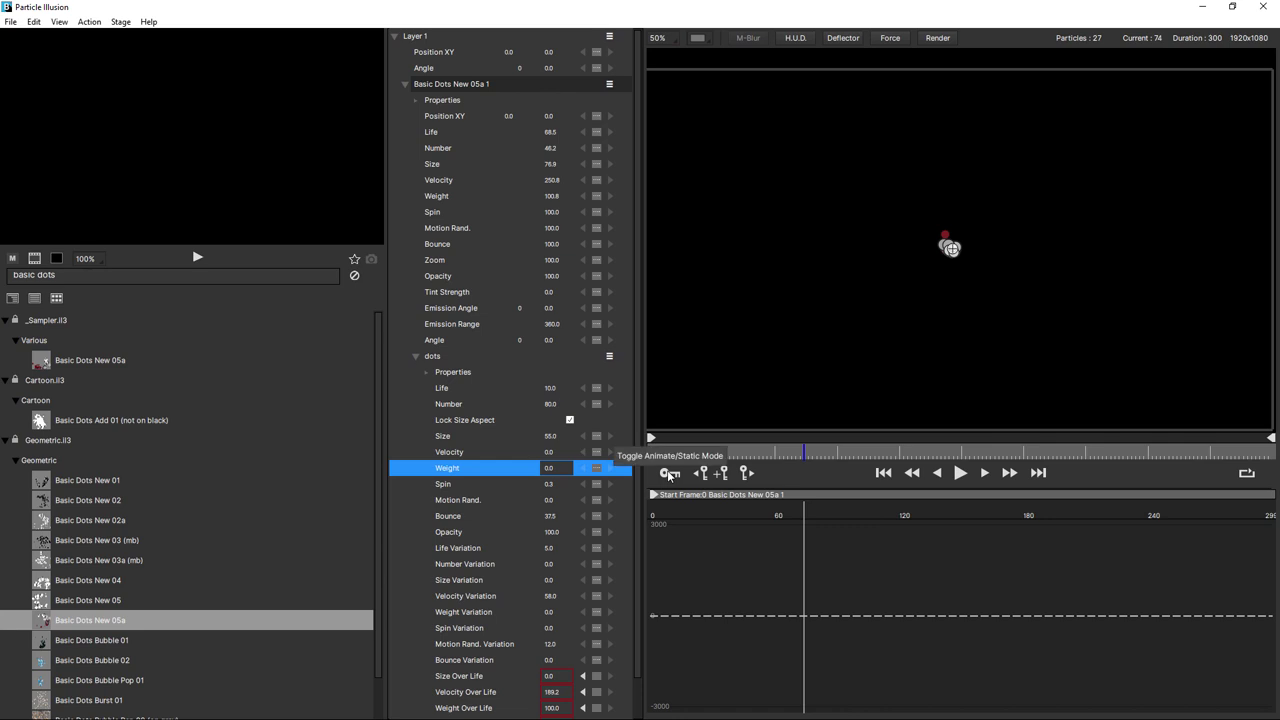
# Step: Turn on animate mode and keyframe the dots Velocity at 552 on frame 74
pyautogui.click(460, 452)
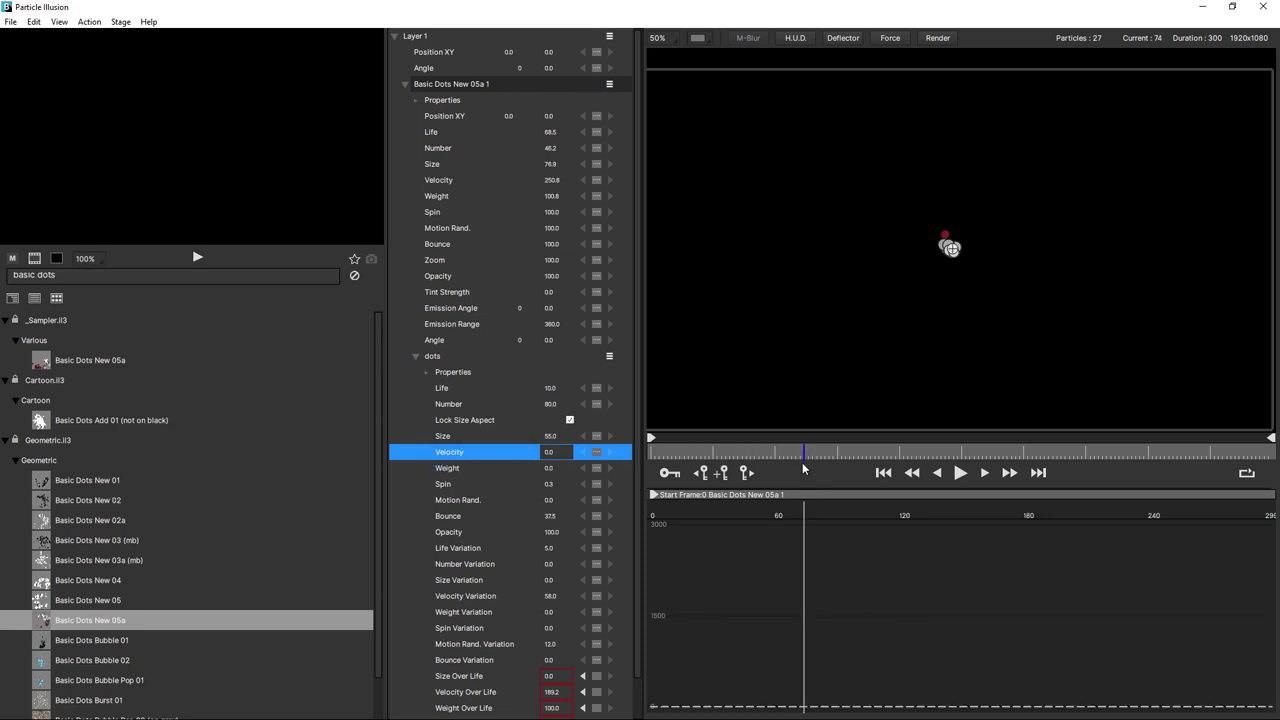
pyautogui.click(670, 474)
pyautogui.moveTo(549, 452); pyautogui.dragTo(806, 458)
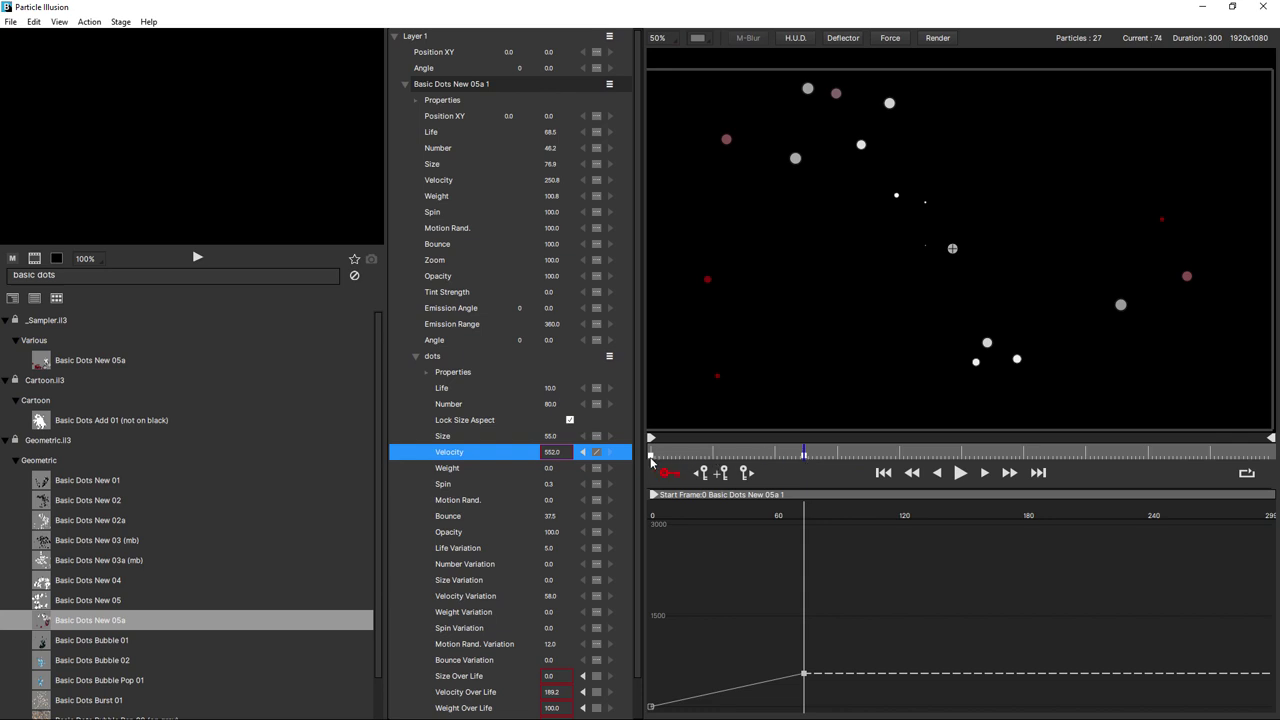
# Step: Try keyframing Bounce at 177.5 on frame 138, then undo that change
pyautogui.moveTo(906, 458); pyautogui.dragTo(937, 458)
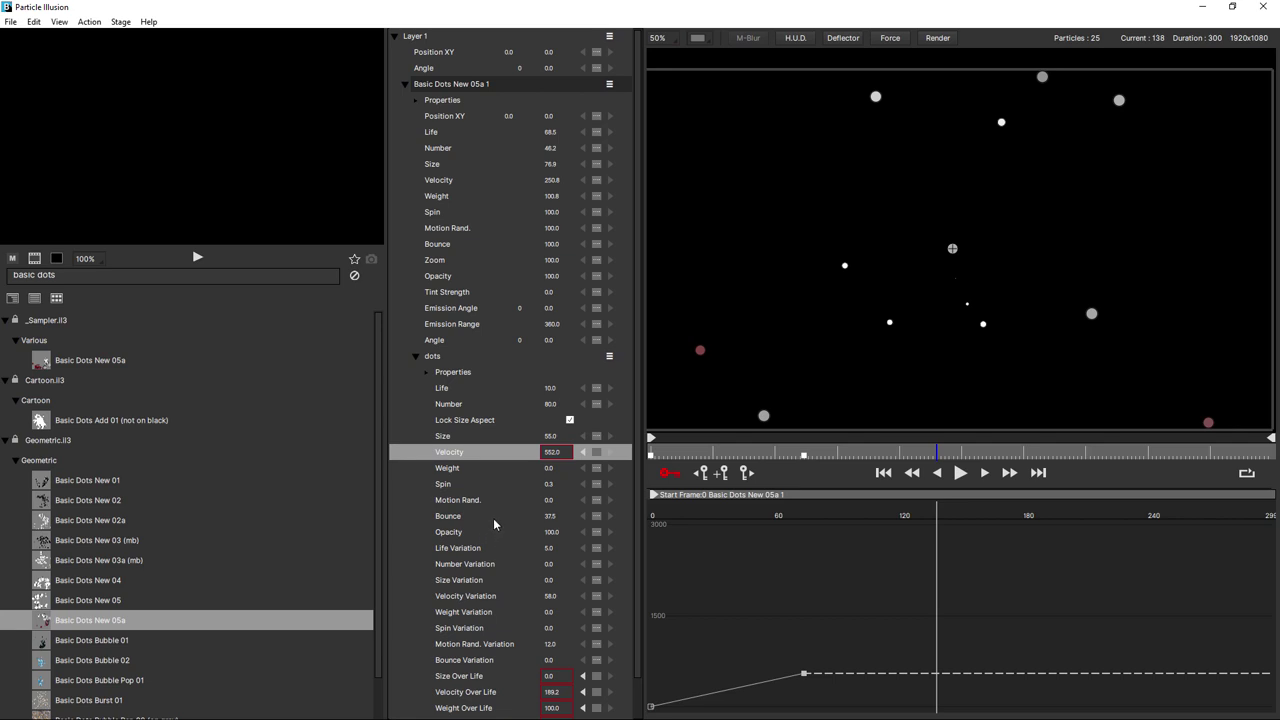
pyautogui.click(550, 516)
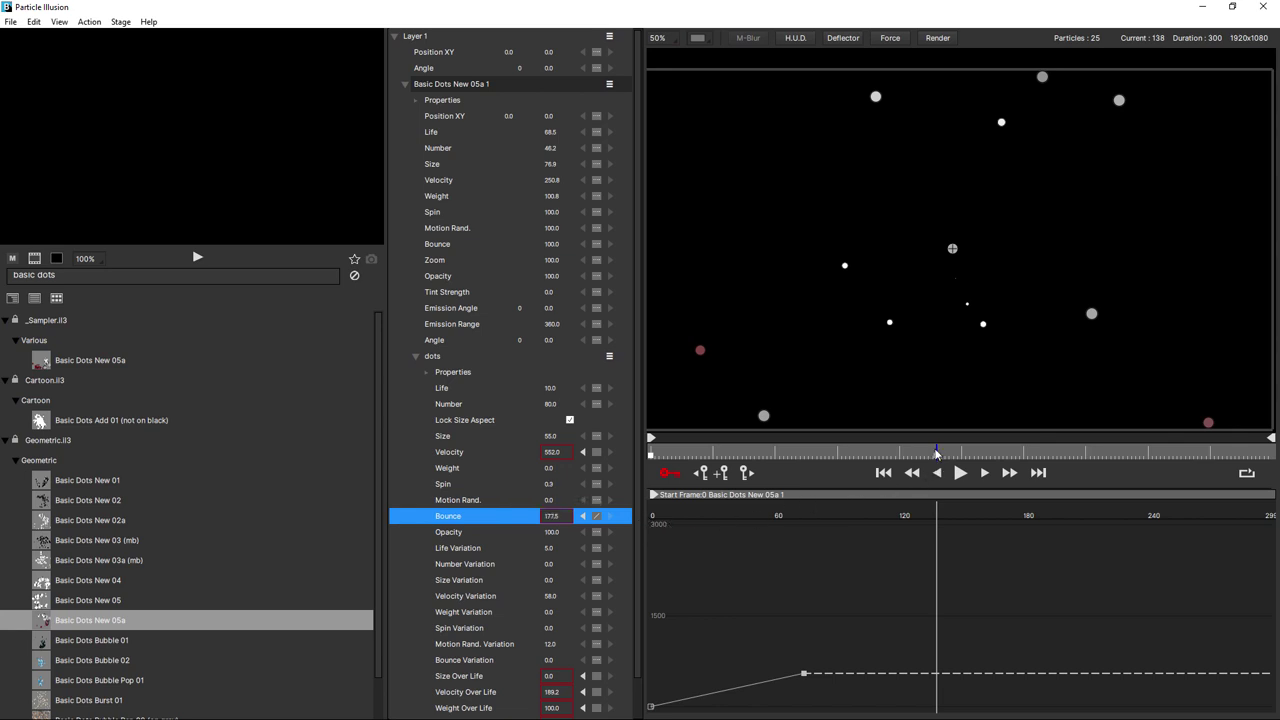
pyautogui.hotkey('ctrl', 'z')
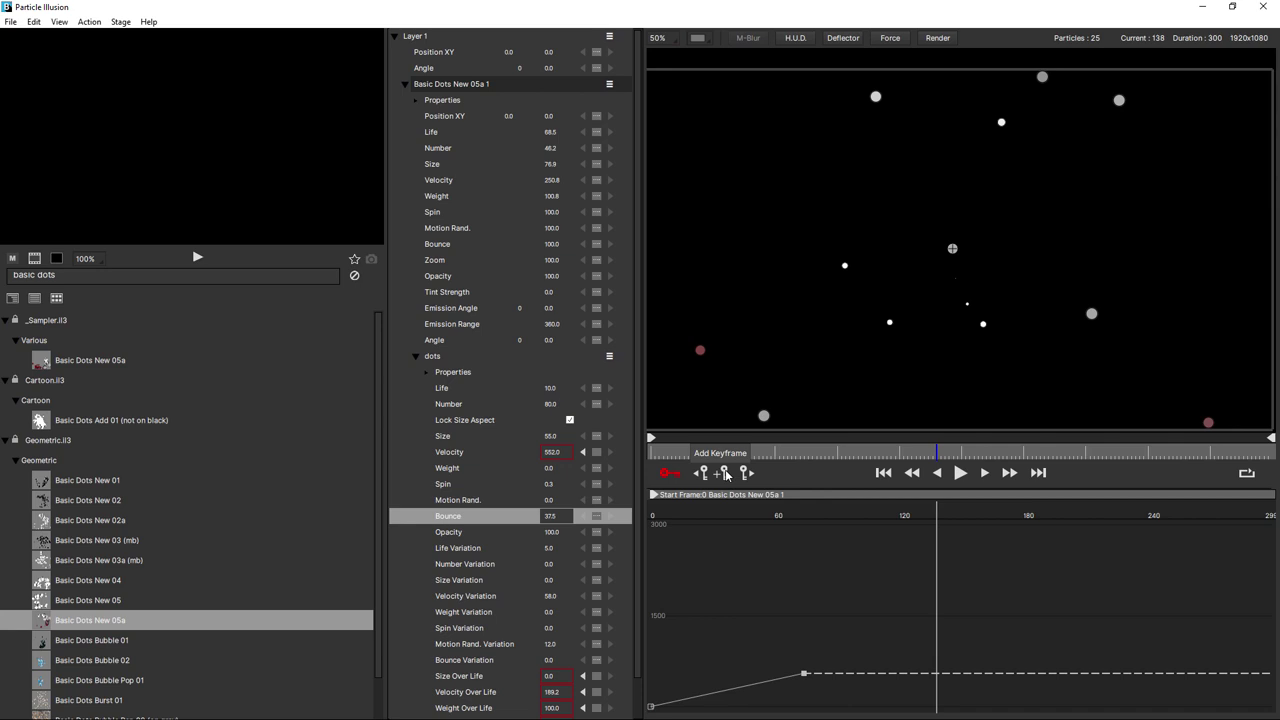
# Step: Turn off animate mode and set the current frame to 77
pyautogui.moveTo(823, 452); pyautogui.dragTo(858, 460)
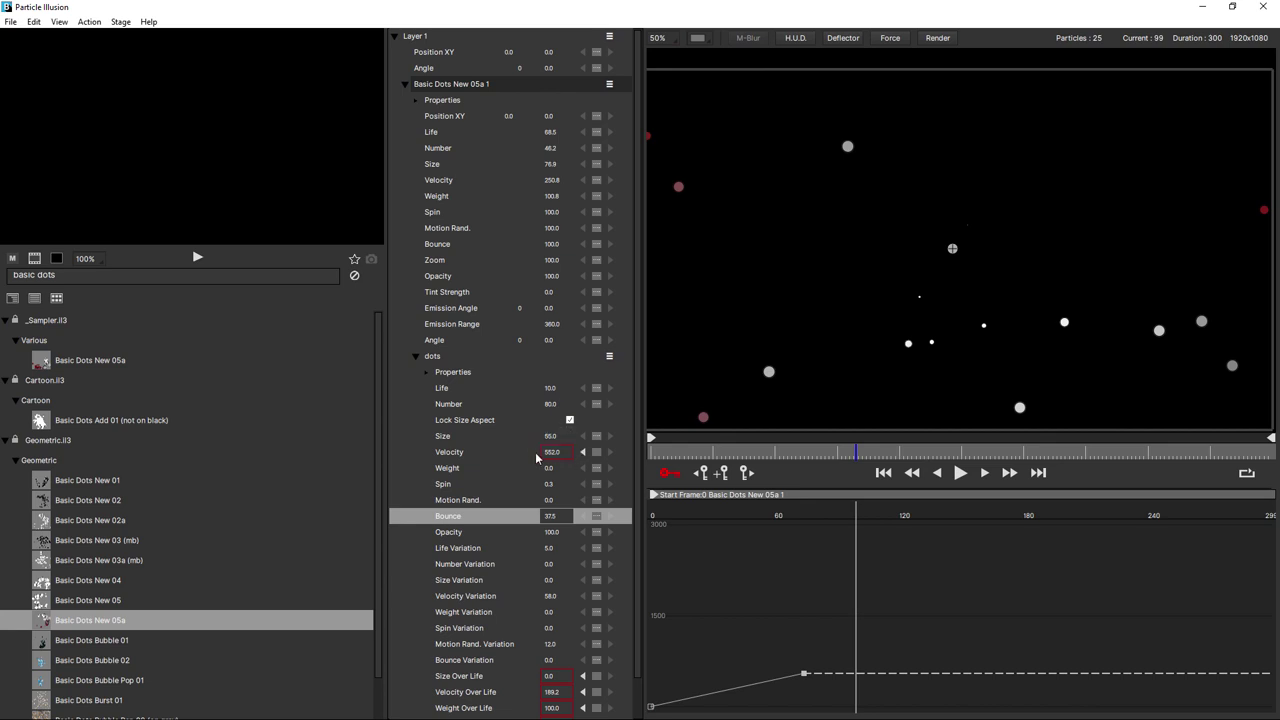
pyautogui.click(669, 474)
pyautogui.moveTo(805, 637)
pyautogui.mouseDown()
pyautogui.moveTo(793, 637)
pyautogui.moveTo(810, 637)
pyautogui.mouseUp()
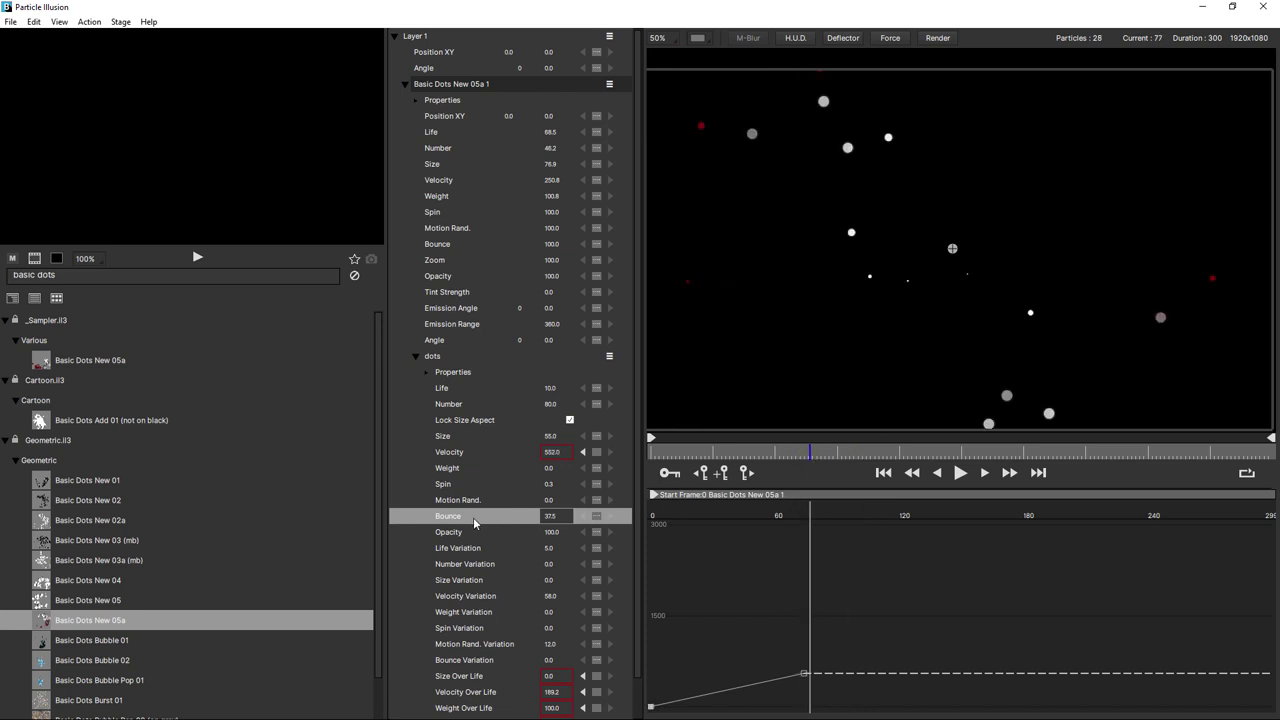
# Step: Reposition the second Velocity keyframe to about frame 71 with a value of about 700, and go to frame 35
pyautogui.click(467, 453)
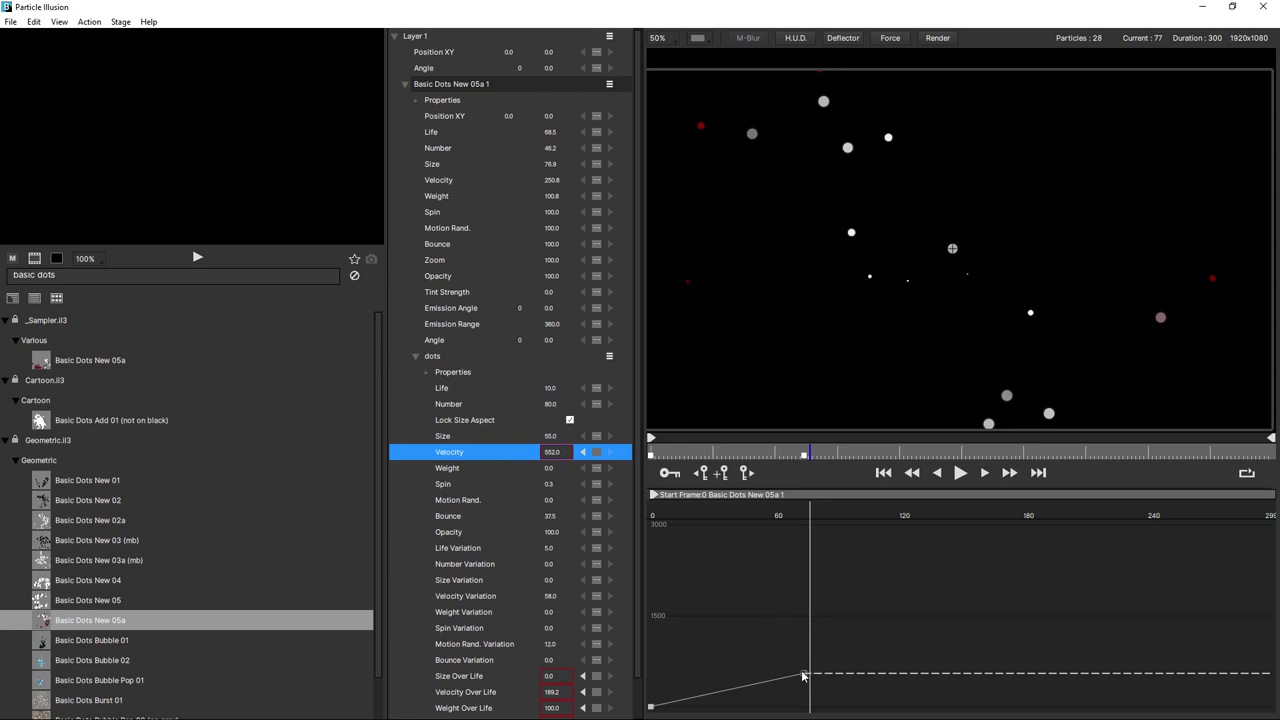
pyautogui.moveTo(803, 675); pyautogui.dragTo(814, 645)
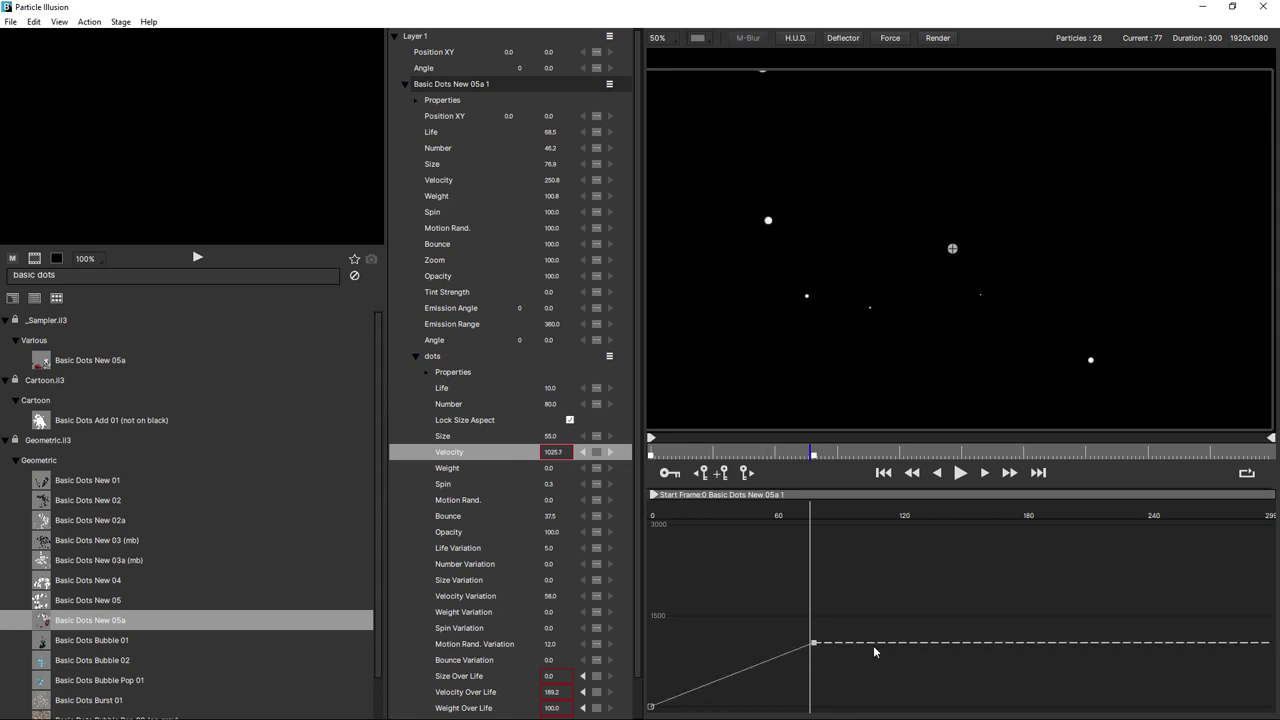
pyautogui.moveTo(815, 642); pyautogui.dragTo(750, 687)
pyautogui.moveTo(754, 682); pyautogui.dragTo(793, 671)
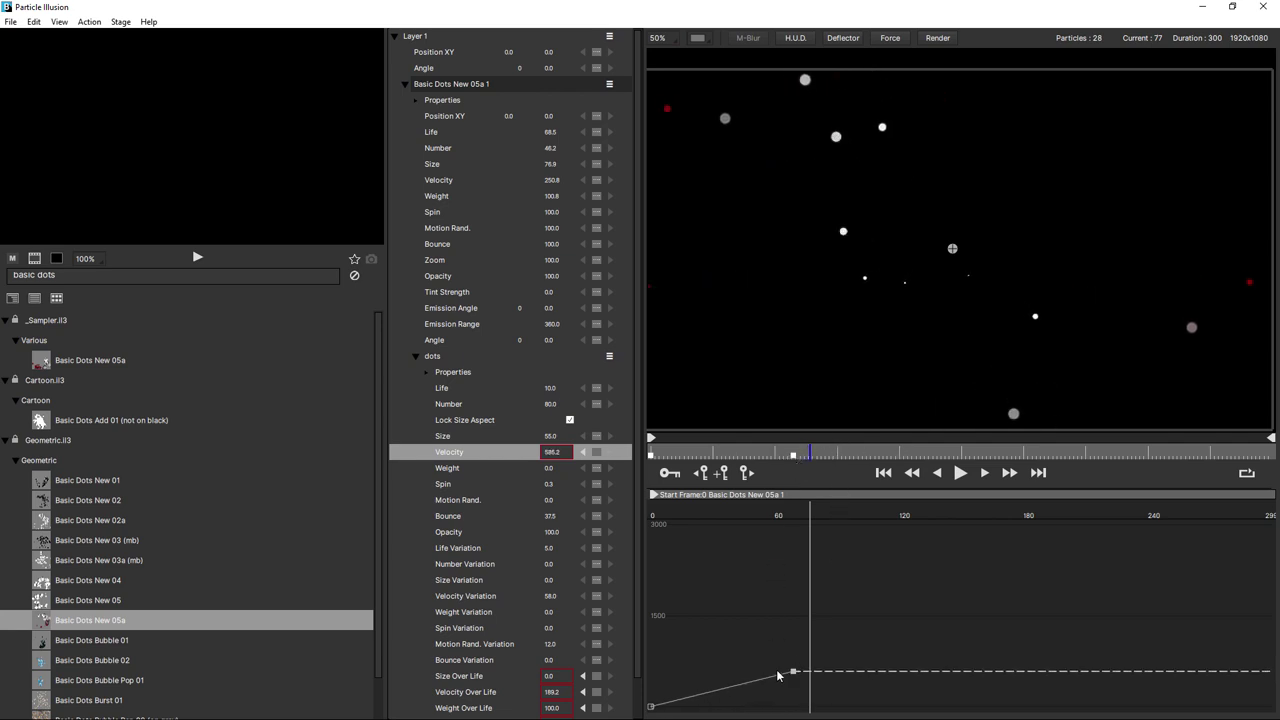
pyautogui.moveTo(796, 672)
pyautogui.mouseDown()
pyautogui.moveTo(709, 668)
pyautogui.moveTo(829, 667)
pyautogui.moveTo(813, 668)
pyautogui.mouseUp()
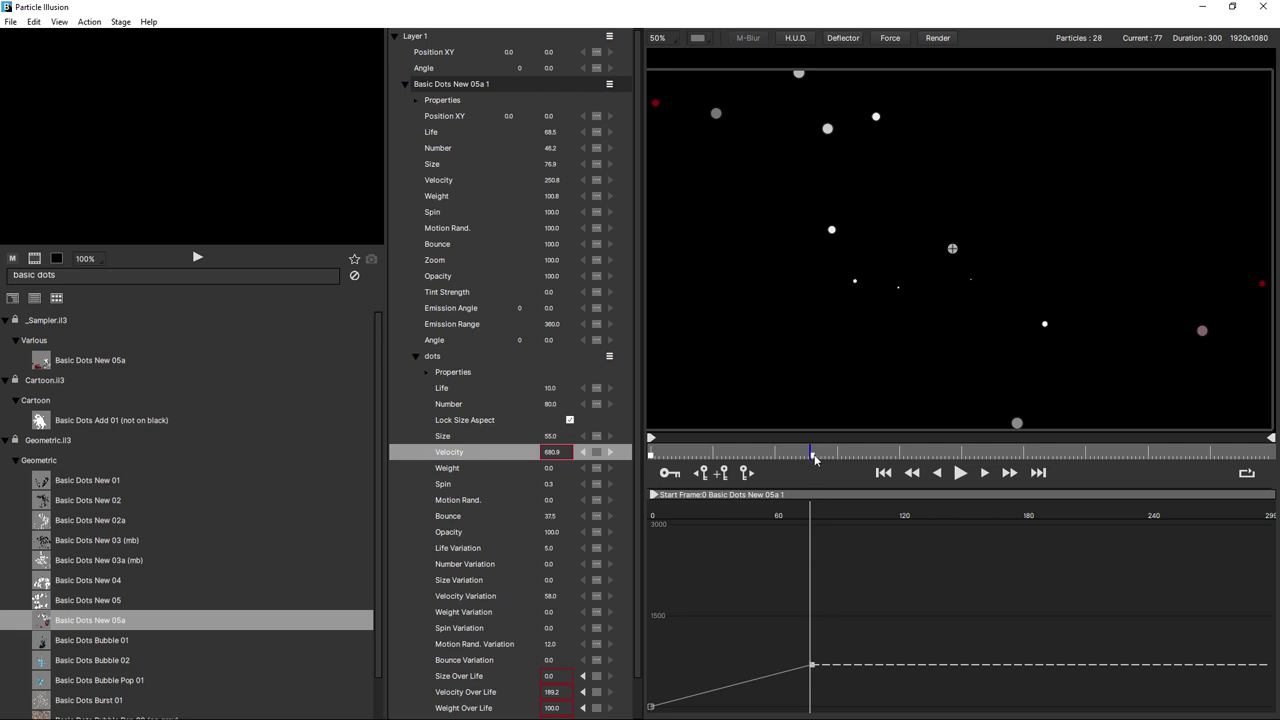
pyautogui.moveTo(815, 458)
pyautogui.mouseDown()
pyautogui.moveTo(716, 457)
pyautogui.moveTo(862, 478)
pyautogui.moveTo(726, 462)
pyautogui.mouseUp()
pyautogui.click(740, 457)
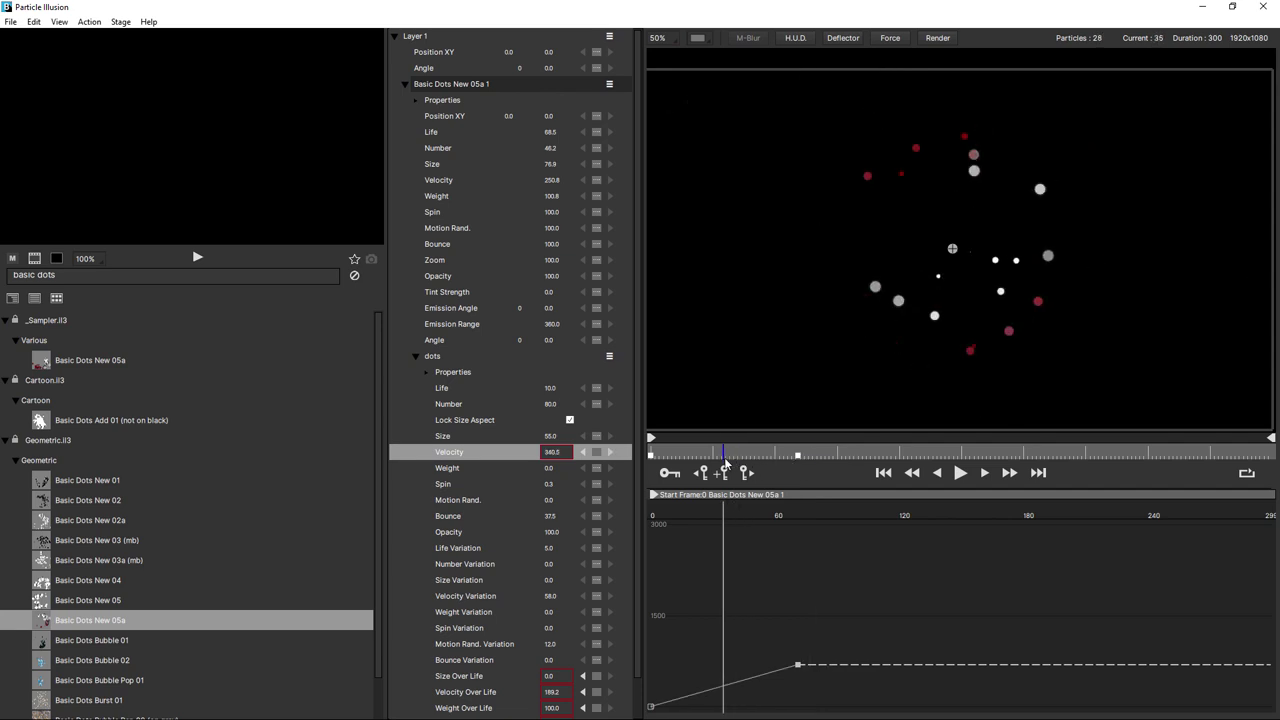
# Step: Add a Velocity keyframe at about frame 37 raised to about 1400, and lower the last keyframe to 0
pyautogui.click(723, 686)
pyautogui.moveTo(724, 689); pyautogui.dragTo(727, 621)
pyautogui.moveTo(799, 664); pyautogui.dragTo(802, 716)
pyautogui.moveTo(680, 453); pyautogui.dragTo(713, 472)
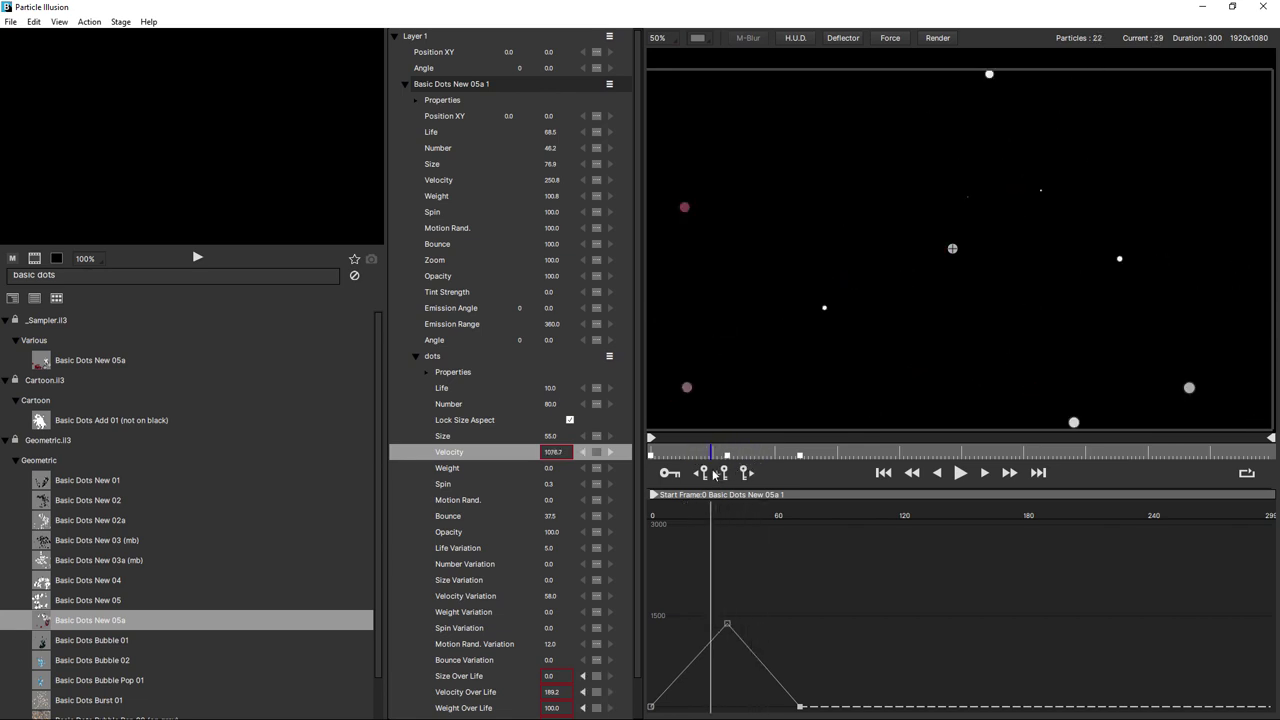
# Step: Shift the last two Velocity keyframes together about 5 frames later and preview the result at frame 15
pyautogui.moveTo(880, 601); pyautogui.dragTo(720, 715)
pyautogui.moveTo(727, 623)
pyautogui.mouseDown()
pyautogui.moveTo(857, 626)
pyautogui.moveTo(749, 626)
pyautogui.moveTo(732, 598)
pyautogui.moveTo(737, 630)
pyautogui.mouseUp()
pyautogui.moveTo(664, 452); pyautogui.dragTo(685, 477)
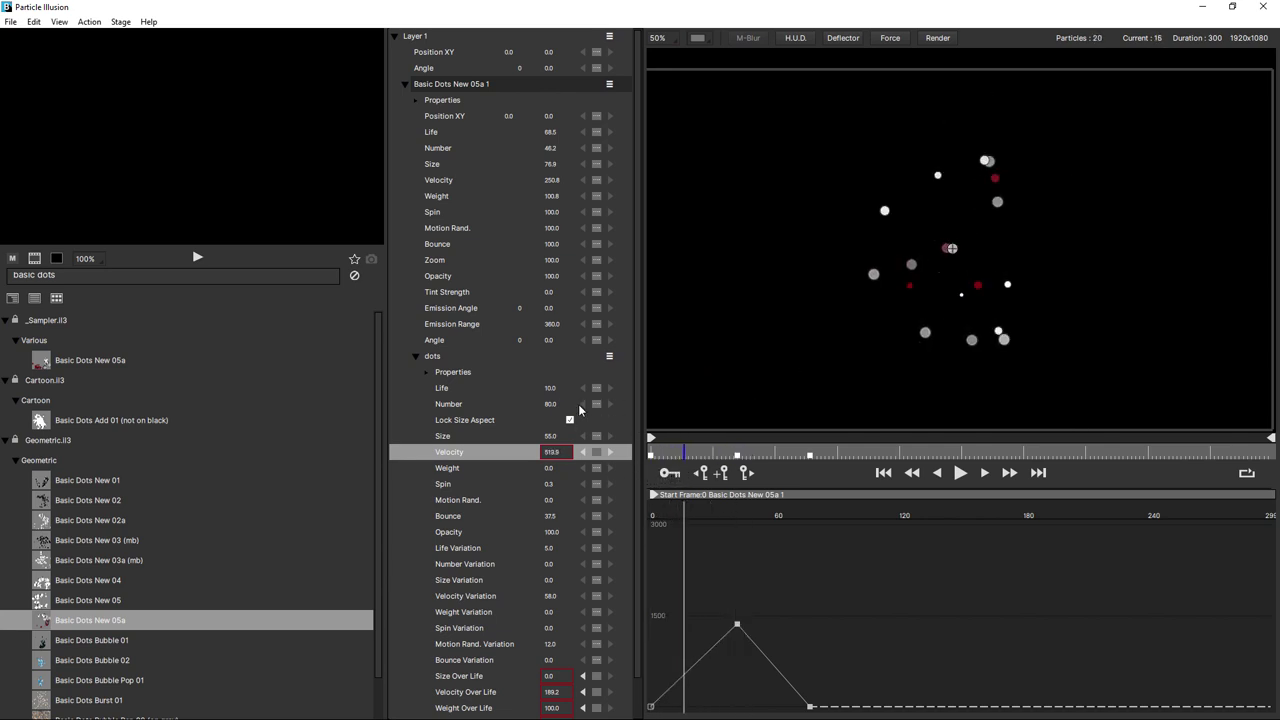
# Step: Raise the Number of the dots particle type to 780 and preview the animation from the first frame
pyautogui.moveTo(547, 399); pyautogui.dragTo(925, 481)
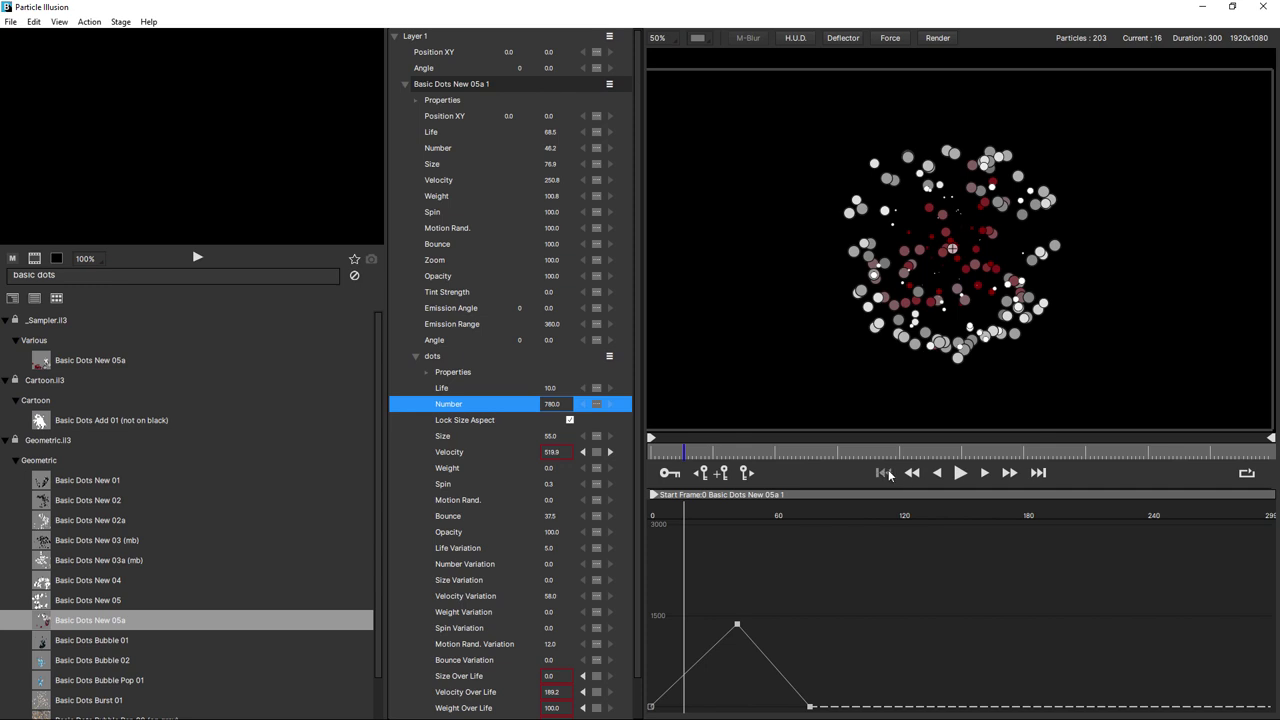
pyautogui.click(884, 473)
pyautogui.click(961, 474)
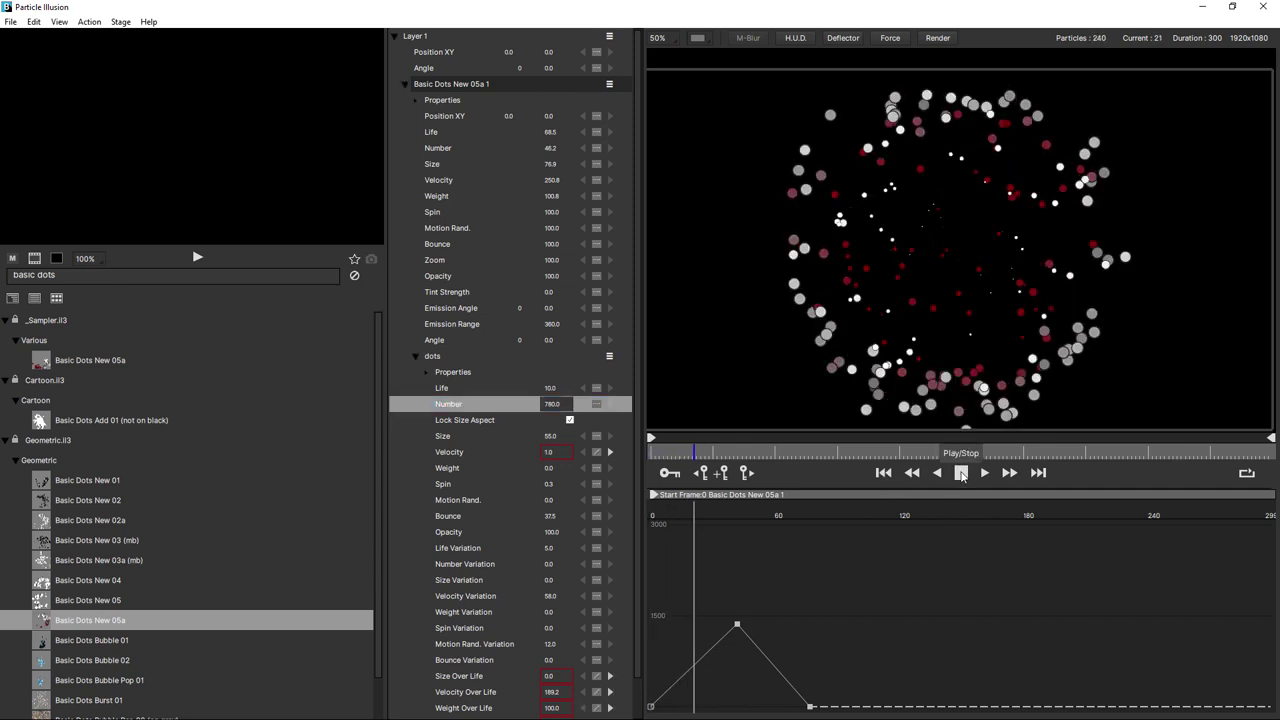
pyautogui.click(961, 474)
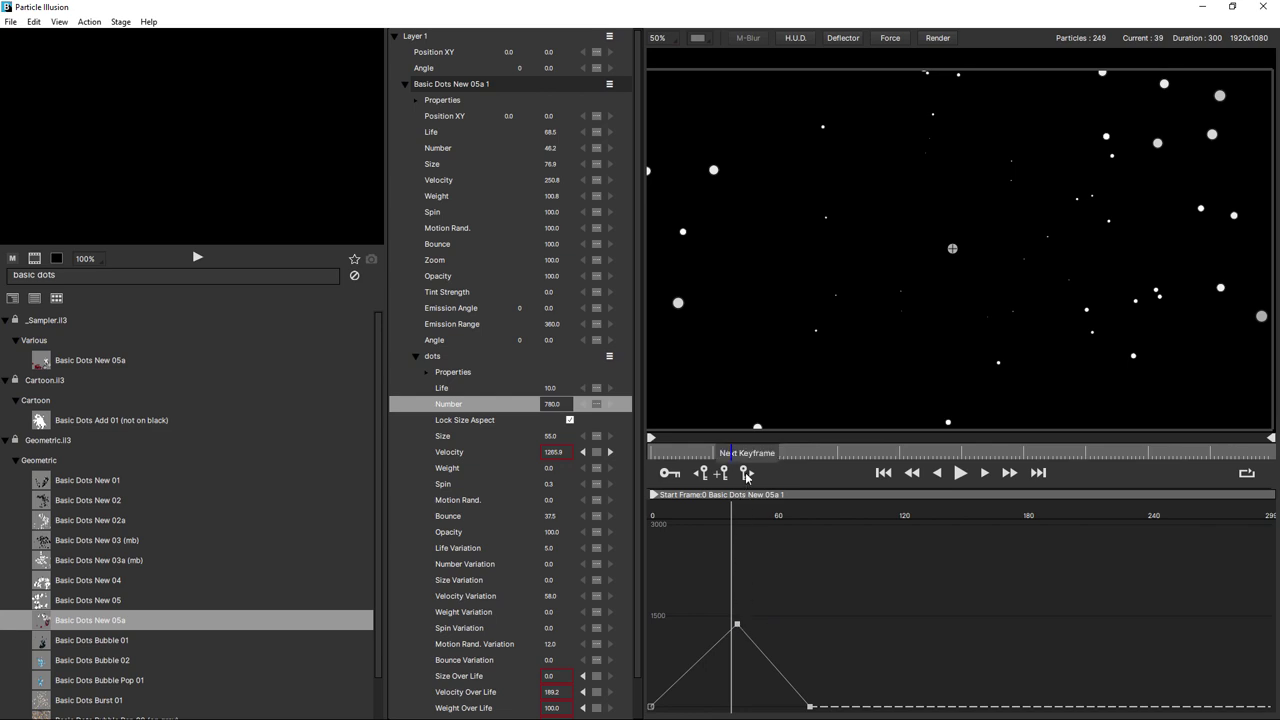
# Step: Try Bezier interpolation on the dots Velocity keyframe at frame 42, and undo the change
pyautogui.click(461, 456)
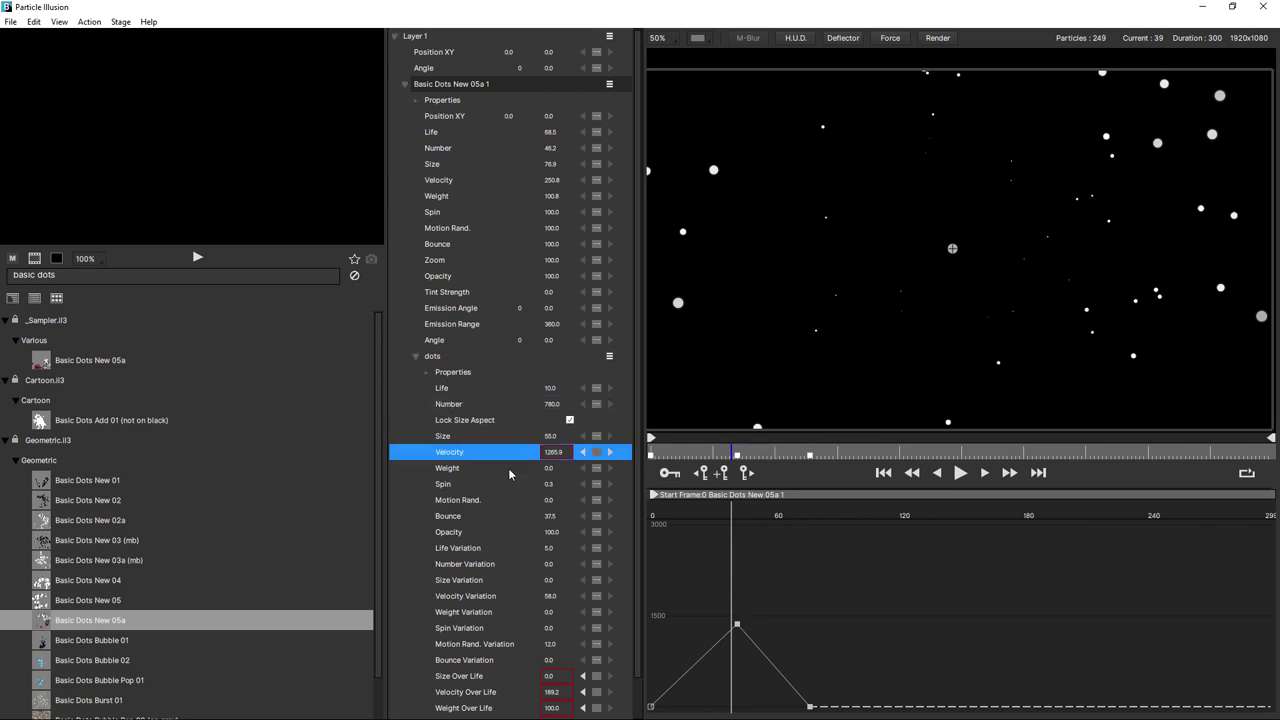
pyautogui.click(748, 474)
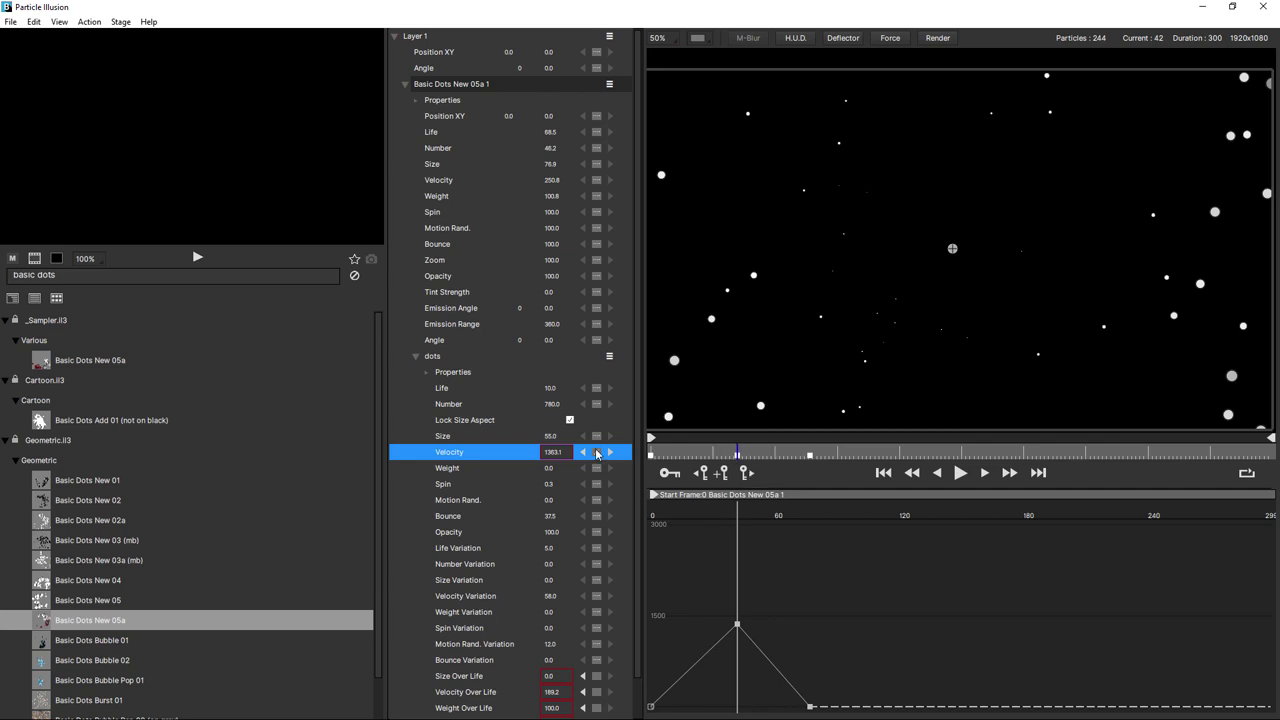
pyautogui.click(597, 453)
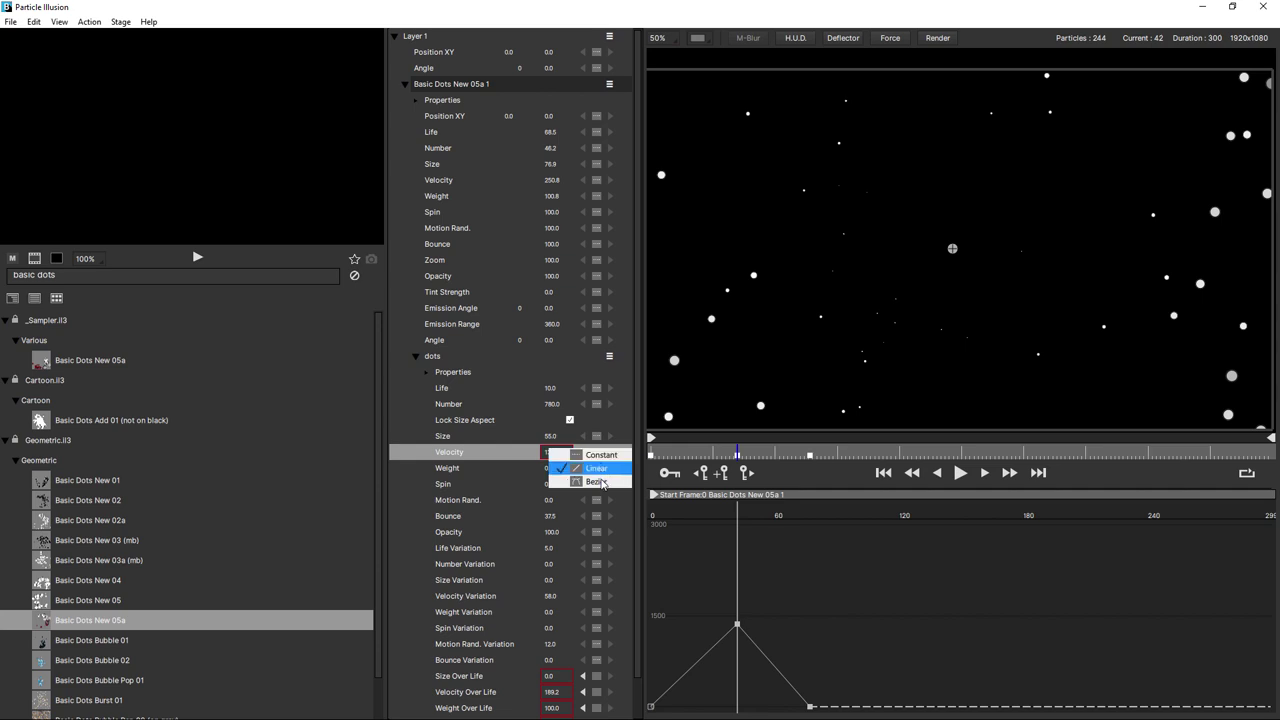
pyautogui.click(598, 481)
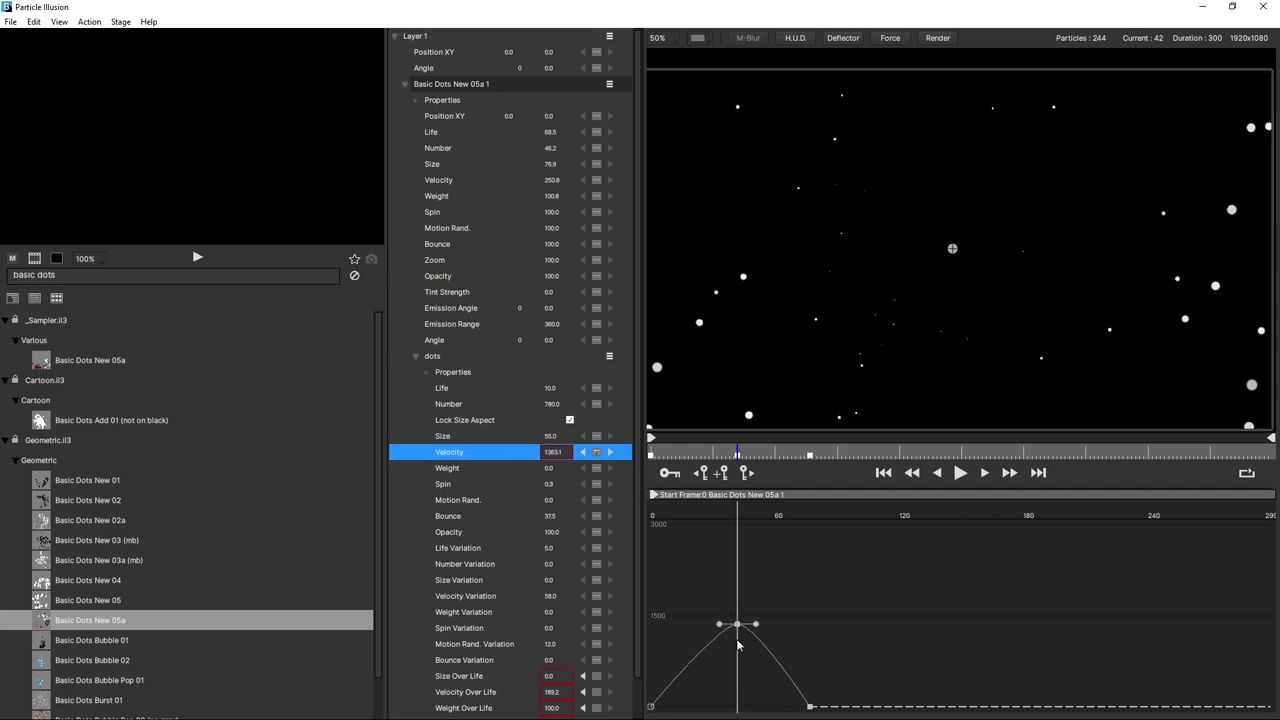
pyautogui.hotkey('ctrl', 'z')
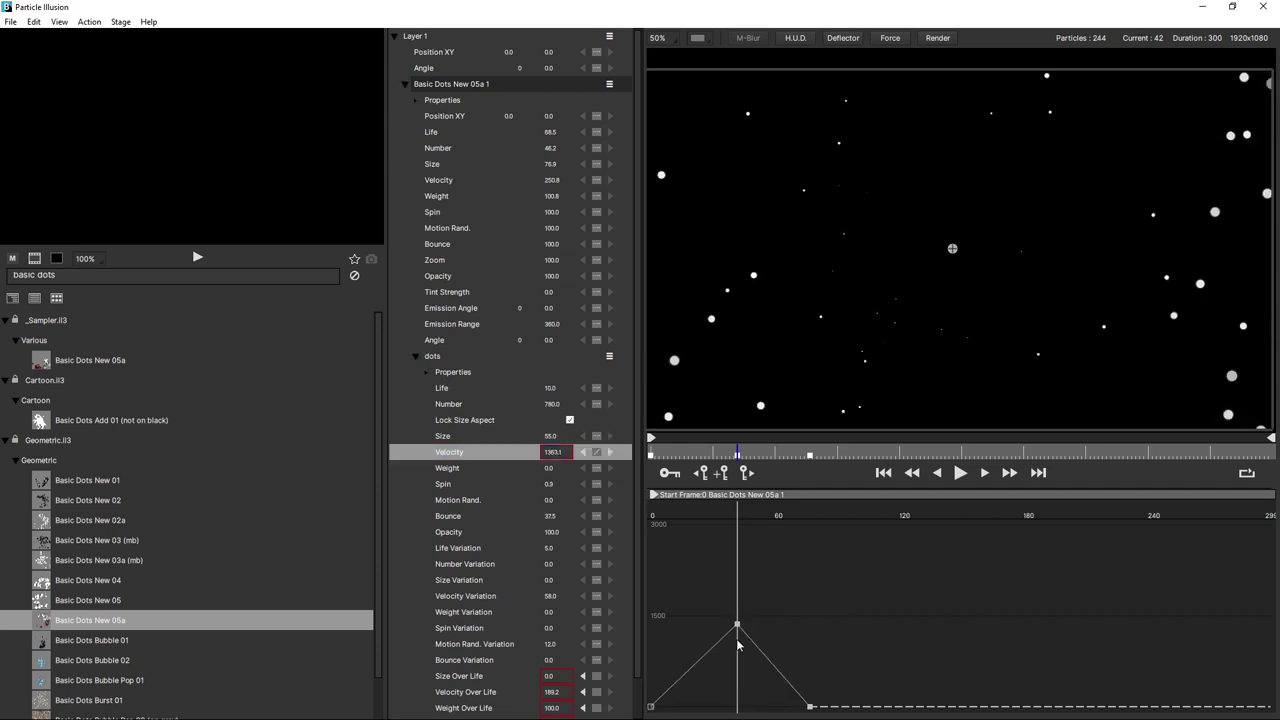
# Step: Go to frame 61, convert the middle Velocity keyframe to a Bezier point and bend both of its handles downward
pyautogui.moveTo(757, 453); pyautogui.dragTo(781, 463)
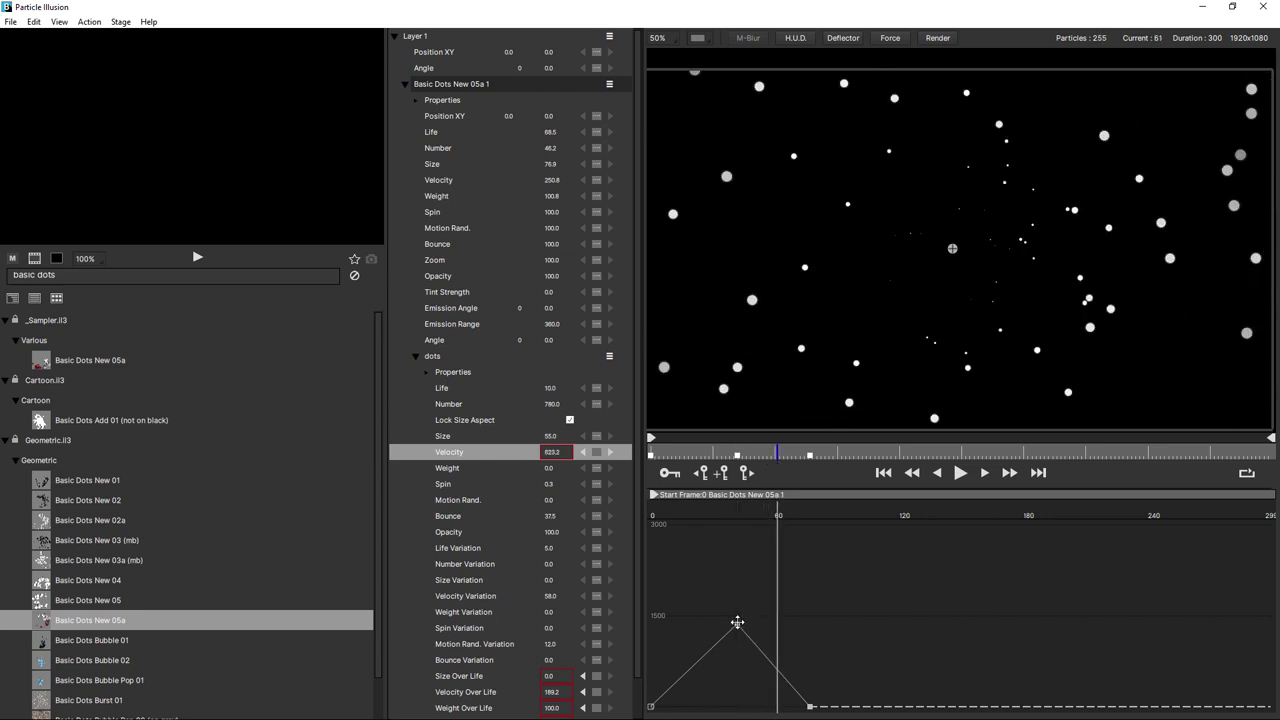
pyautogui.doubleClick(737, 622)
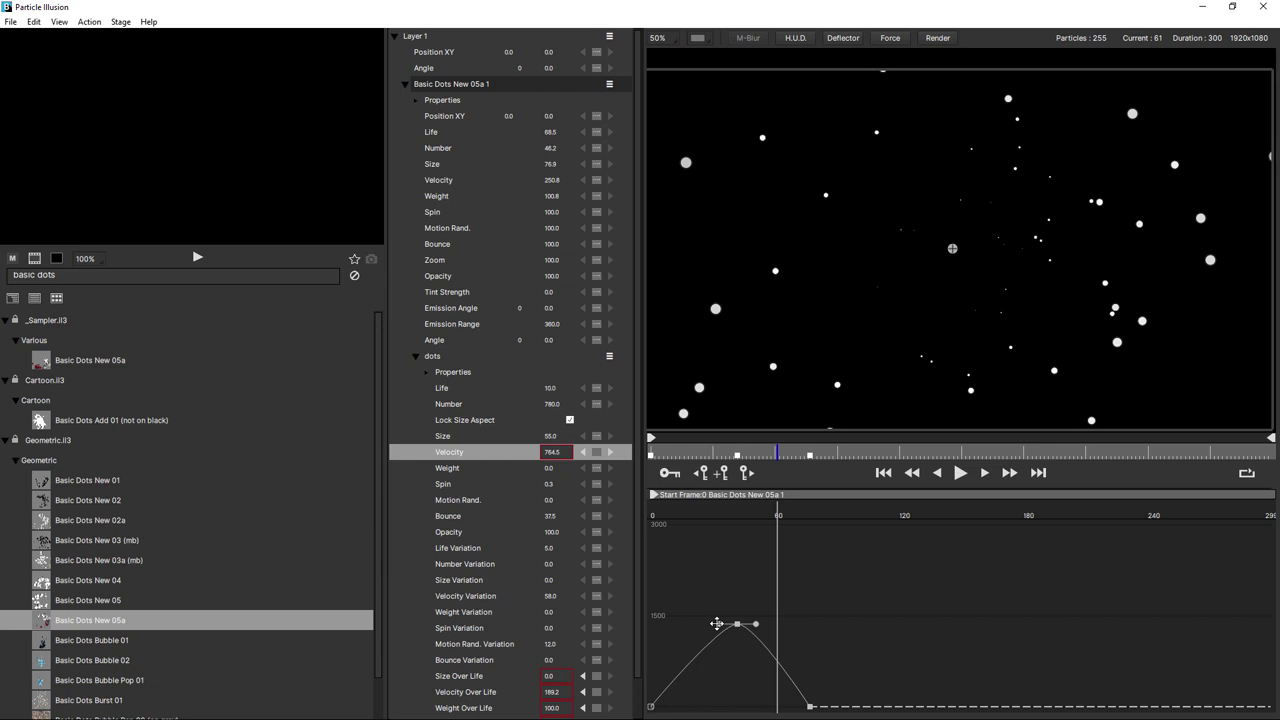
pyautogui.moveTo(717, 623); pyautogui.dragTo(714, 689)
pyautogui.moveTo(755, 623); pyautogui.dragTo(722, 700)
# Step: Raise the middle Velocity keyframe to about 2100 with the last keyframe at 0, and preview the animation from the first frame
pyautogui.moveTo(737, 625); pyautogui.dragTo(737, 580)
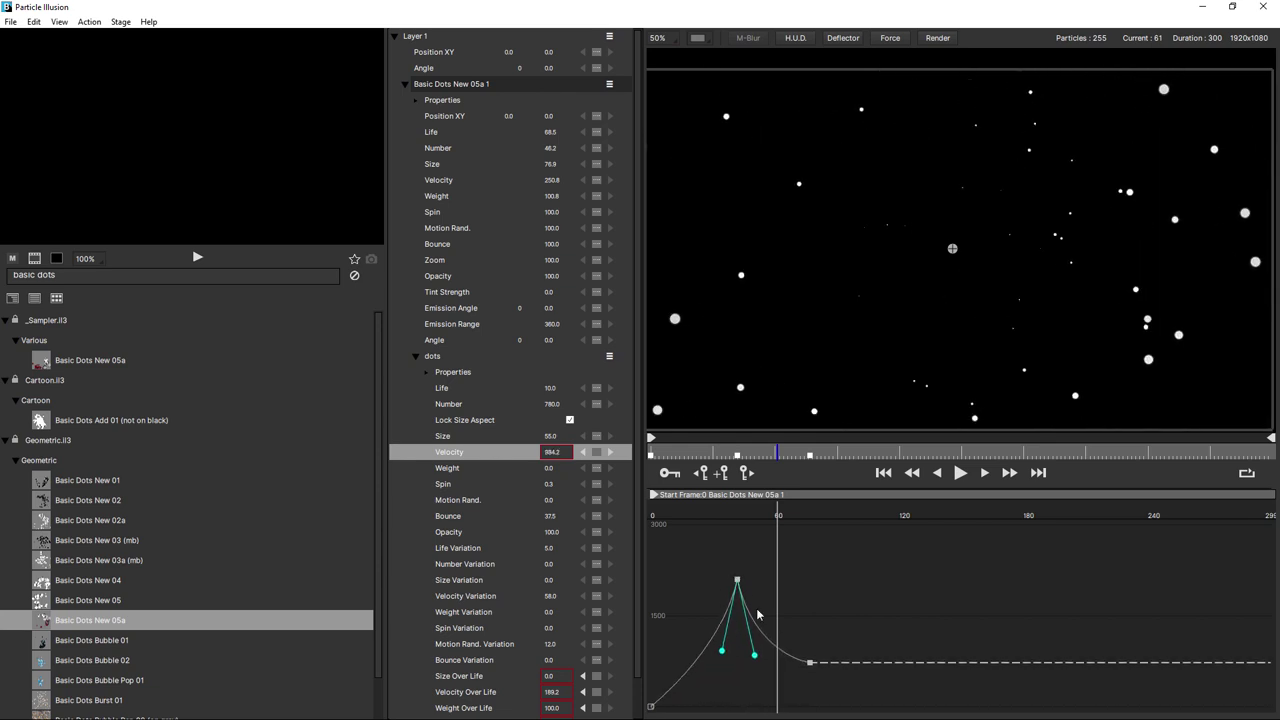
pyautogui.moveTo(810, 707)
pyautogui.mouseDown()
pyautogui.moveTo(810, 668)
pyautogui.moveTo(810, 707)
pyautogui.mouseUp()
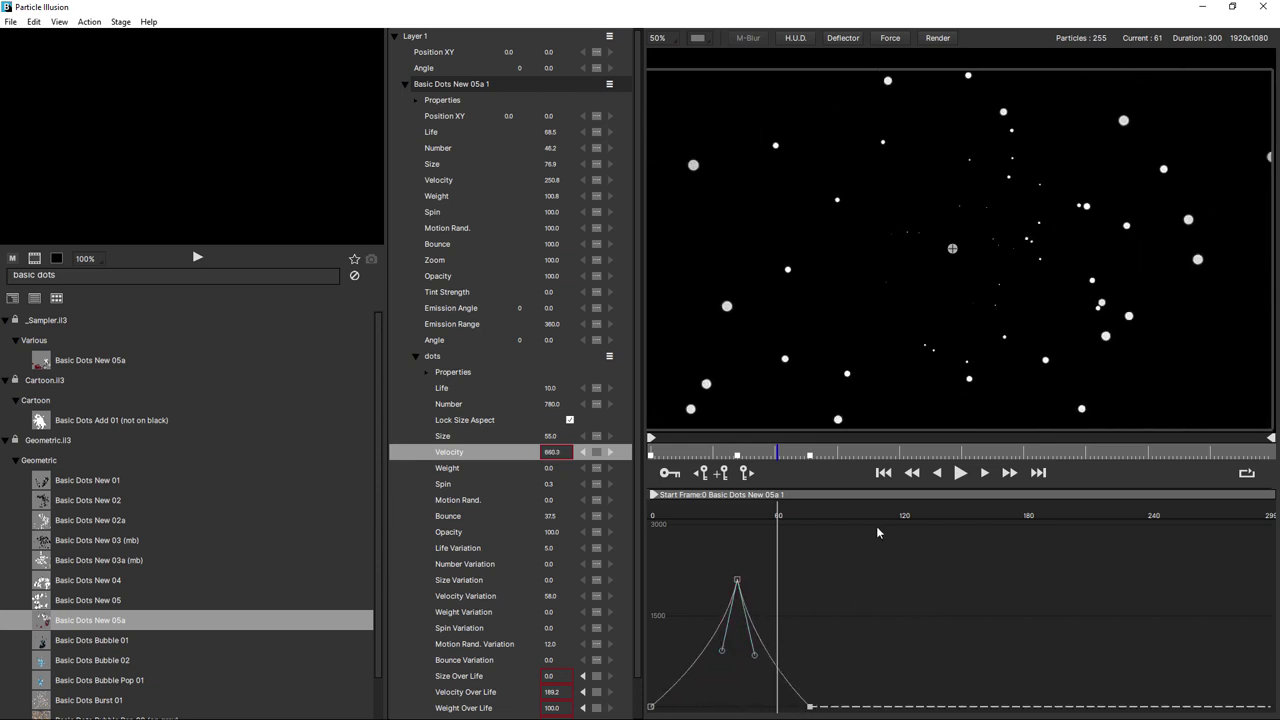
pyautogui.click(883, 472)
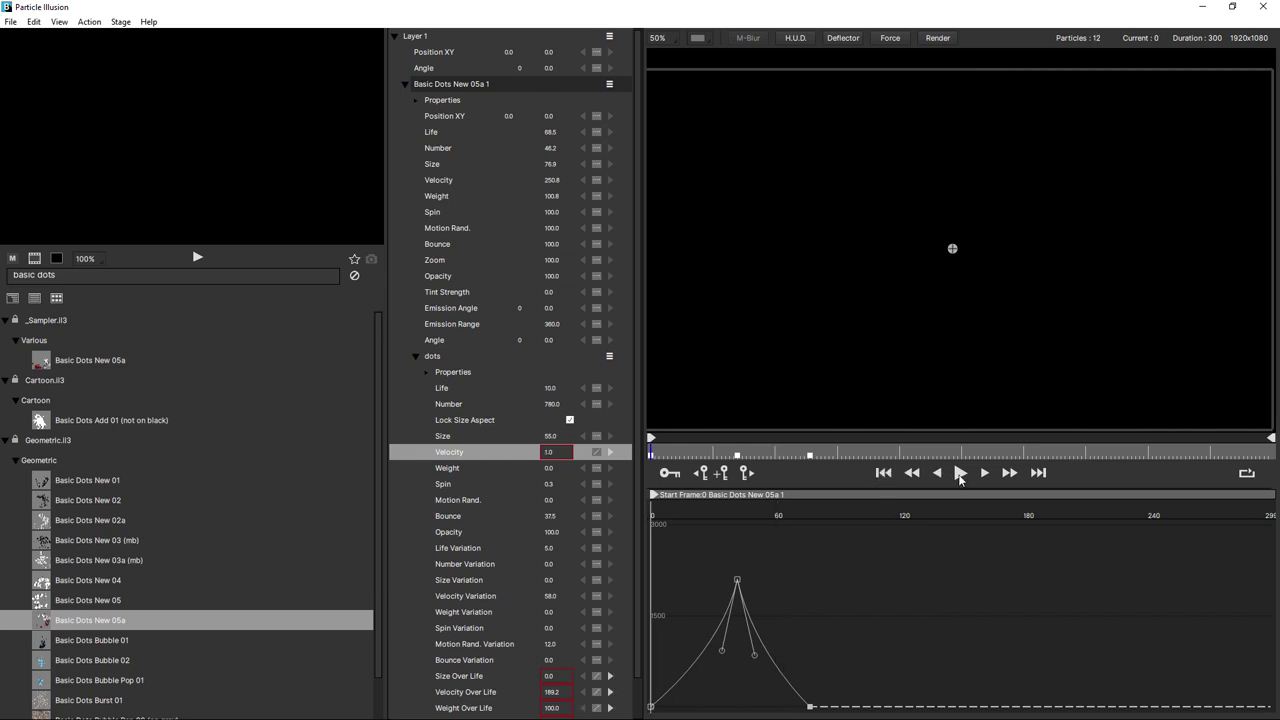
pyautogui.click(960, 474)
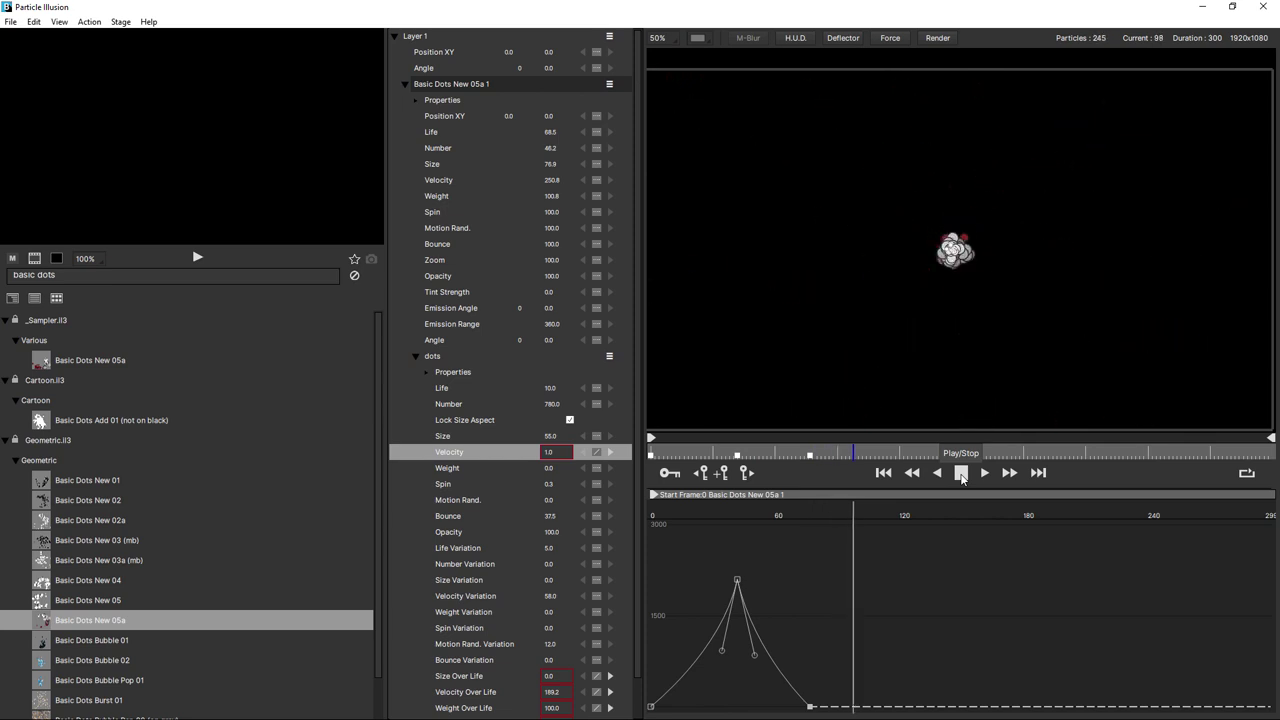
pyautogui.click(961, 474)
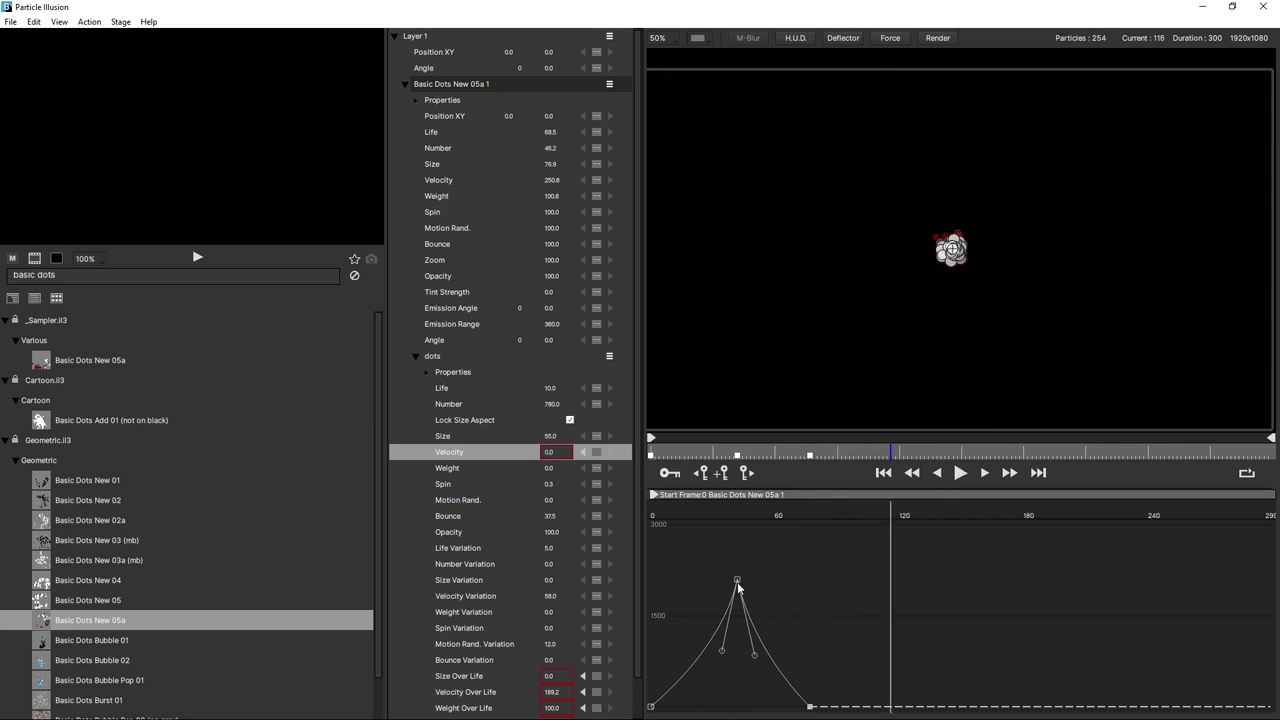
# Step: Move the Velocity peak to about frame 38 and 2200, pull both handles down to 0 for a sharp spike, and preview it
pyautogui.moveTo(738, 583); pyautogui.dragTo(729, 576)
pyautogui.moveTo(745, 652); pyautogui.dragTo(730, 712)
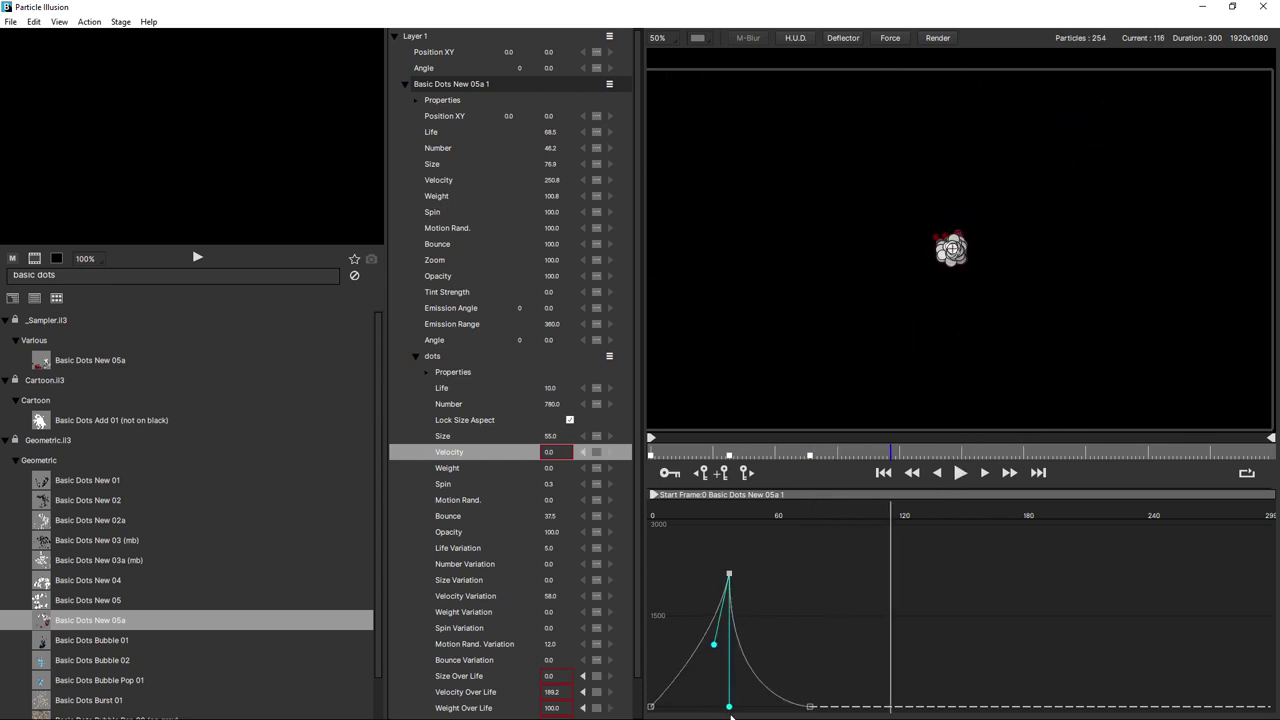
pyautogui.moveTo(714, 643); pyautogui.dragTo(732, 707)
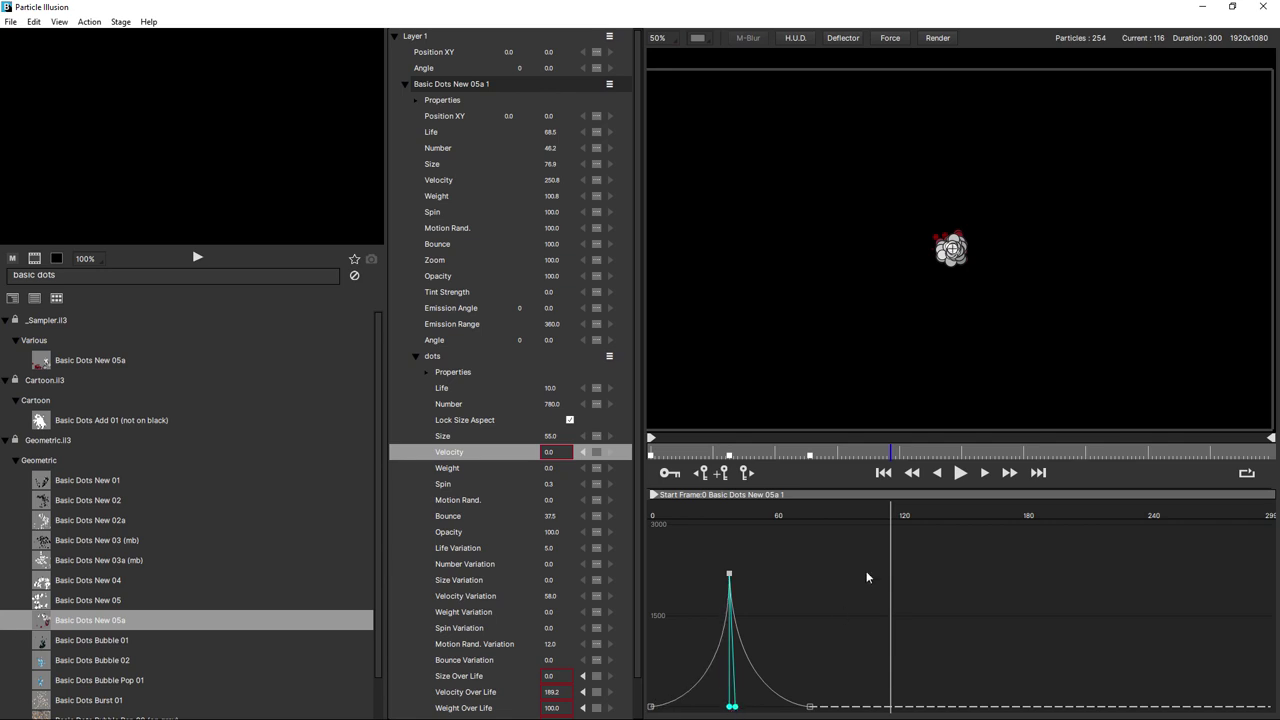
pyautogui.click(884, 474)
pyautogui.click(961, 474)
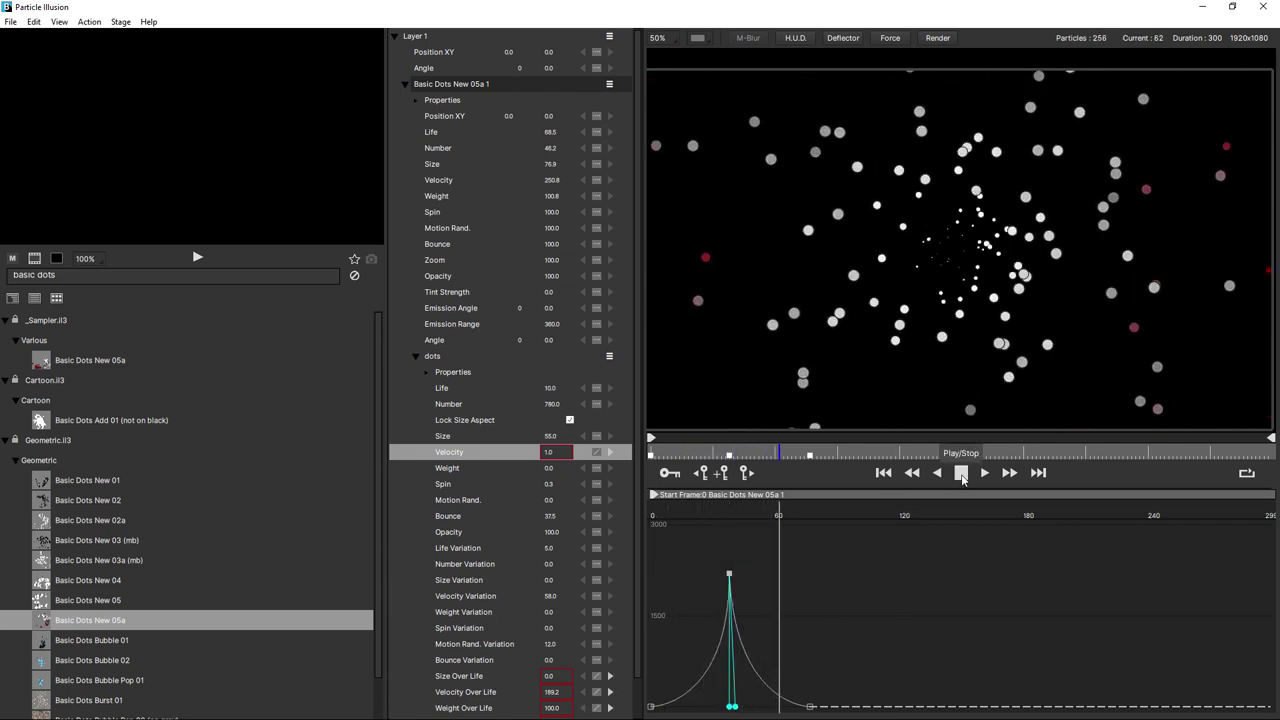
pyautogui.click(961, 474)
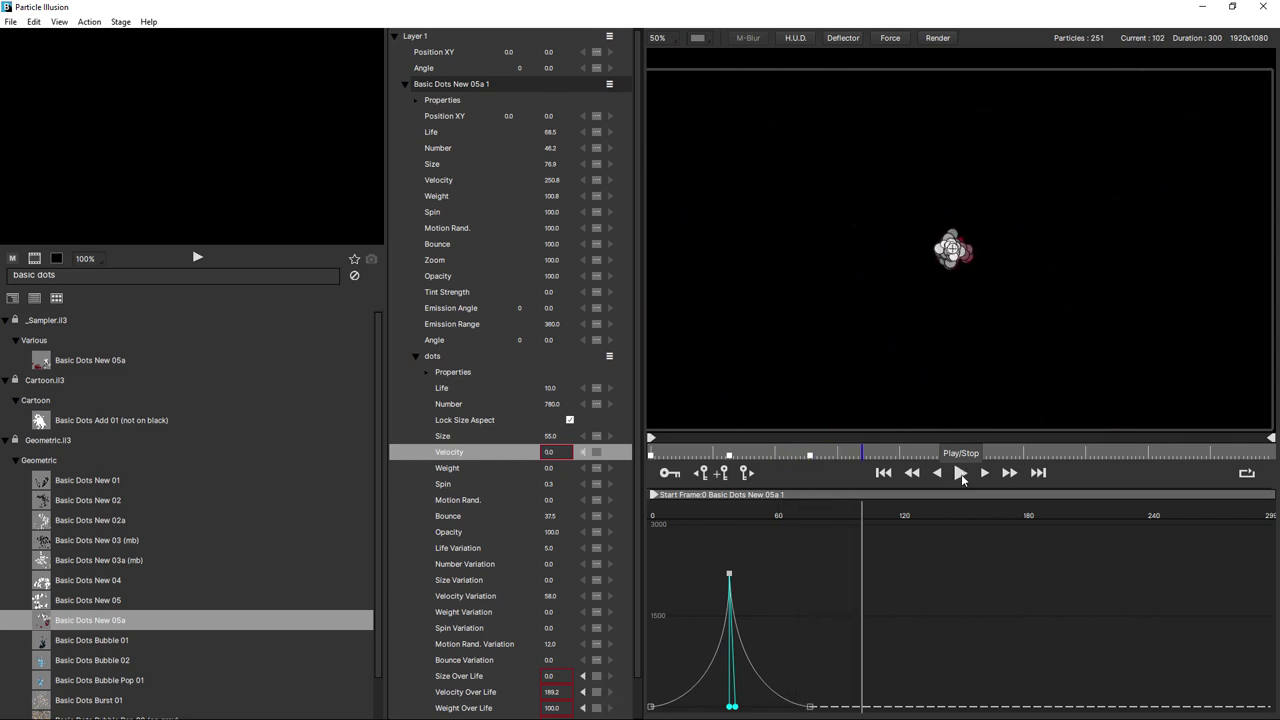
# Step: Delete the middle Velocity keyframe and undo the deletion
pyautogui.click(597, 453)
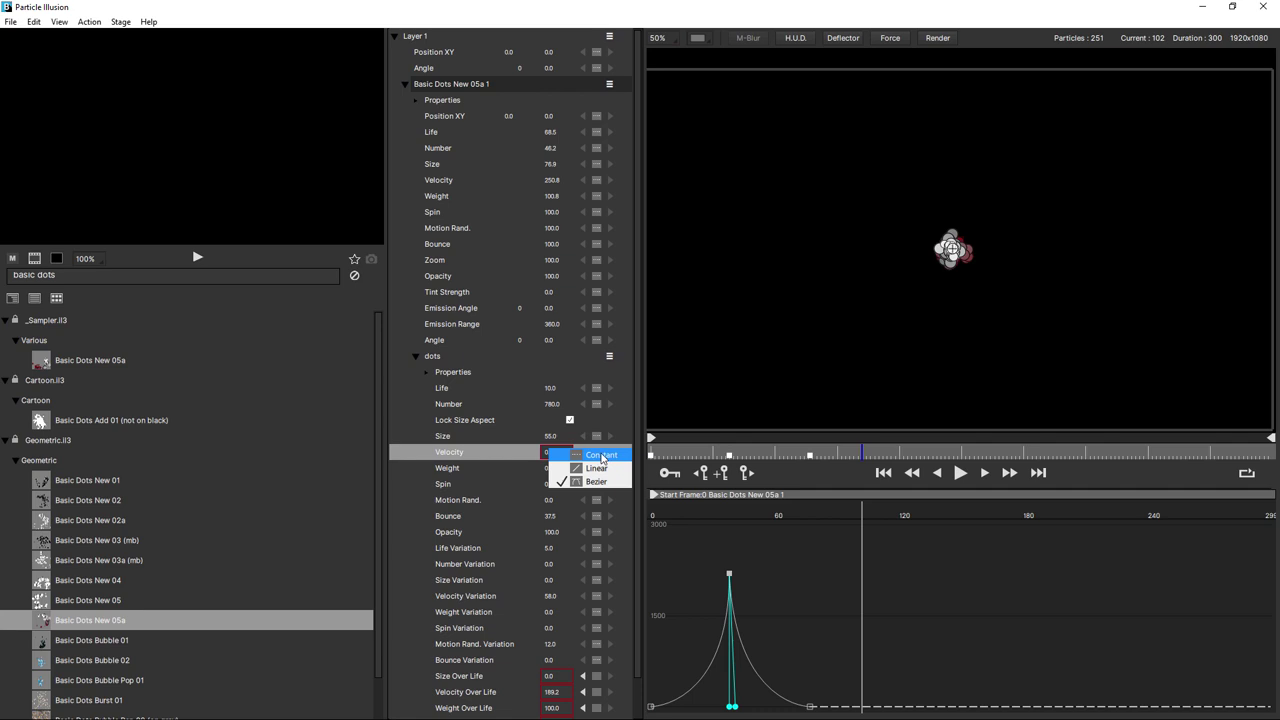
pyautogui.click(765, 555)
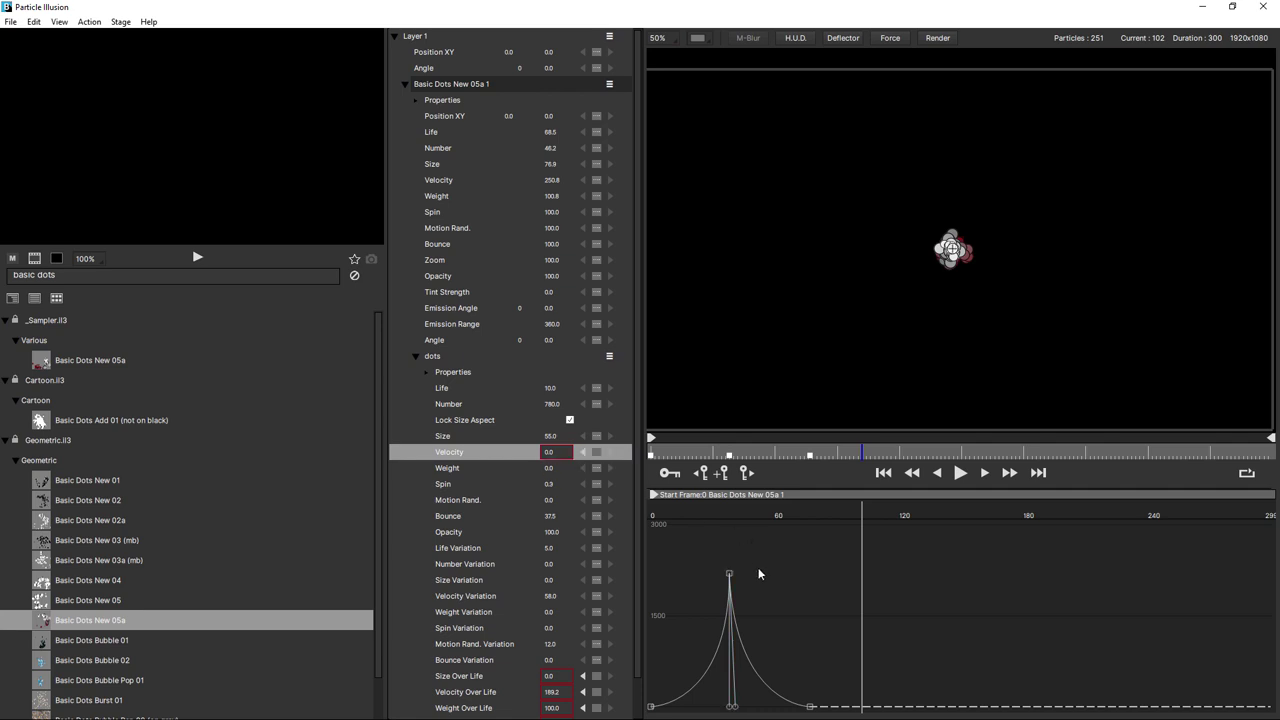
pyautogui.click(728, 571)
pyautogui.press('Delete')
pyautogui.hotkey('ctrl', 'z')
# Step: Delete the last two Velocity keyframes together and set the dots Velocity to Constant
pyautogui.moveTo(711, 543); pyautogui.dragTo(822, 705)
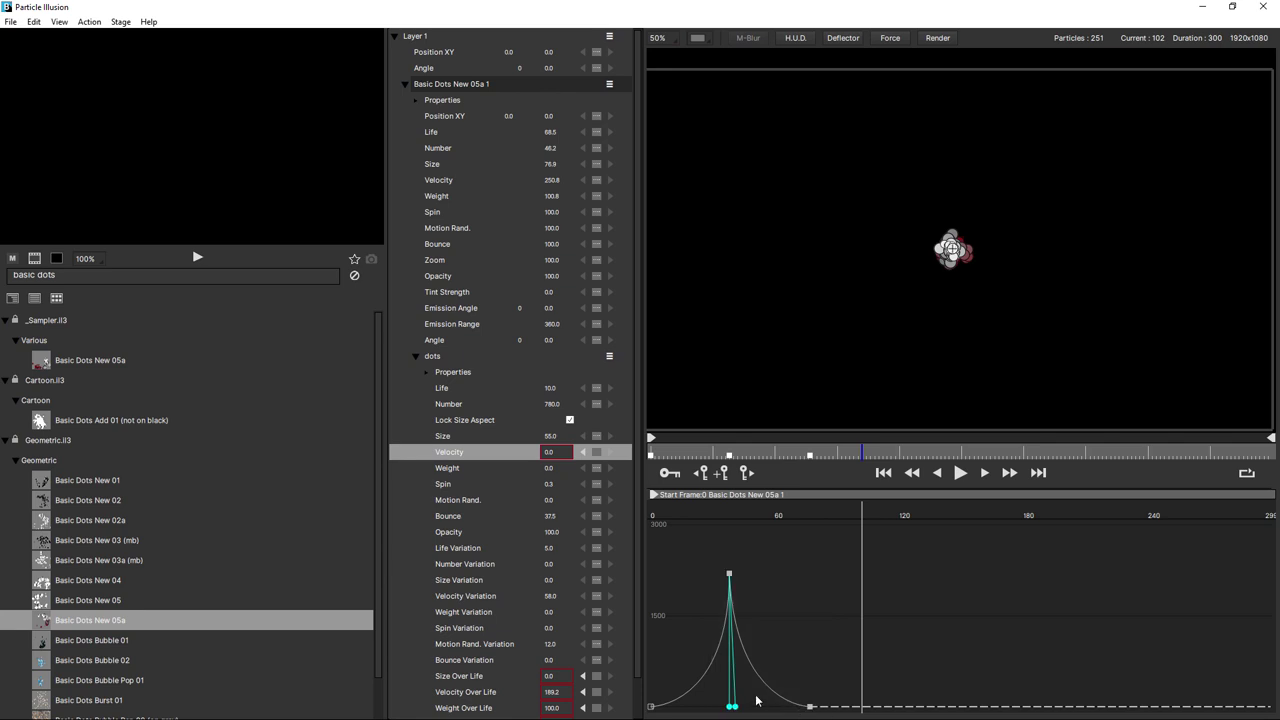
pyautogui.press('Delete')
pyautogui.click(731, 571)
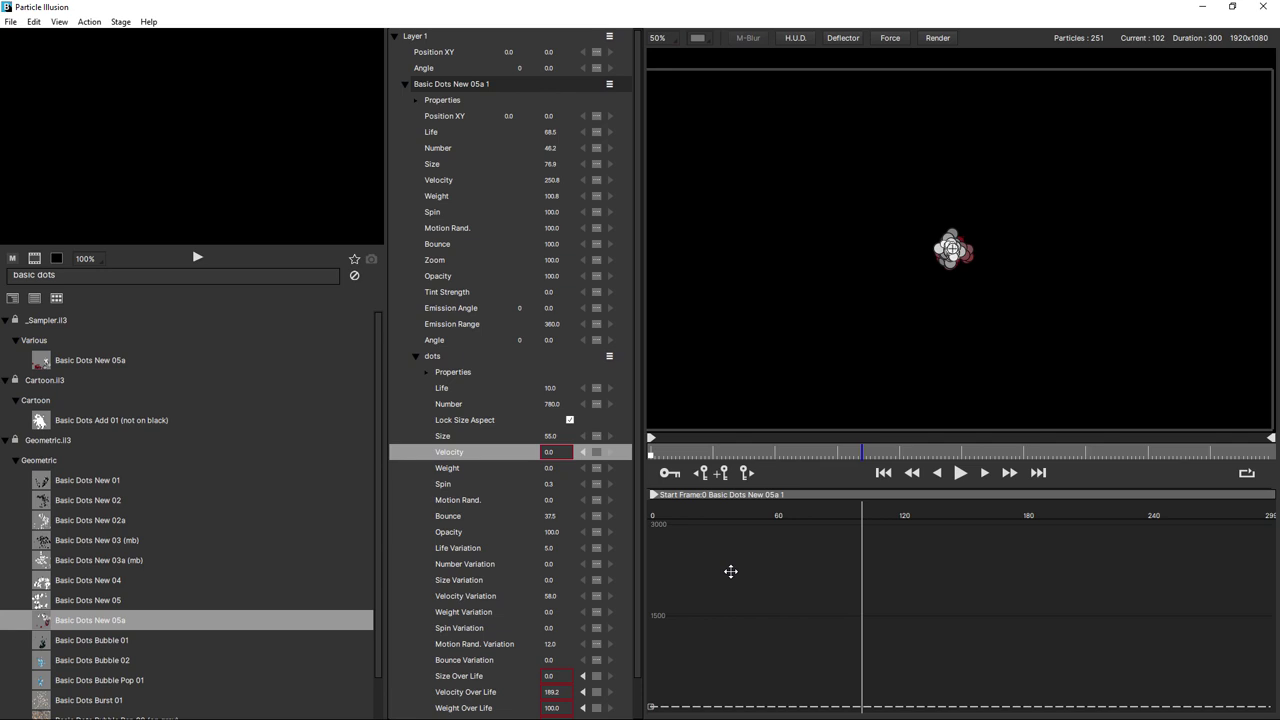
pyautogui.click(597, 453)
pyautogui.click(600, 455)
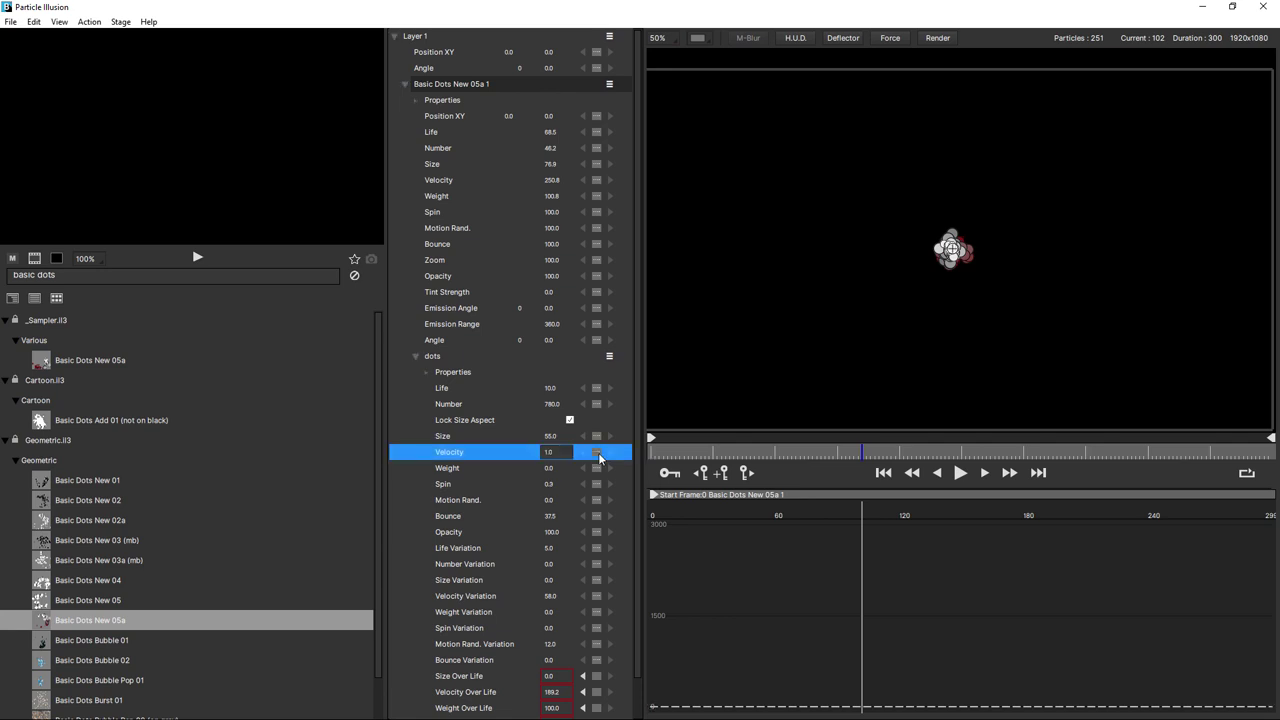
# Step: Return to frame 0 and set the Position XY of the Basic Dots New 05a emitter to Linear
pyautogui.click(722, 452)
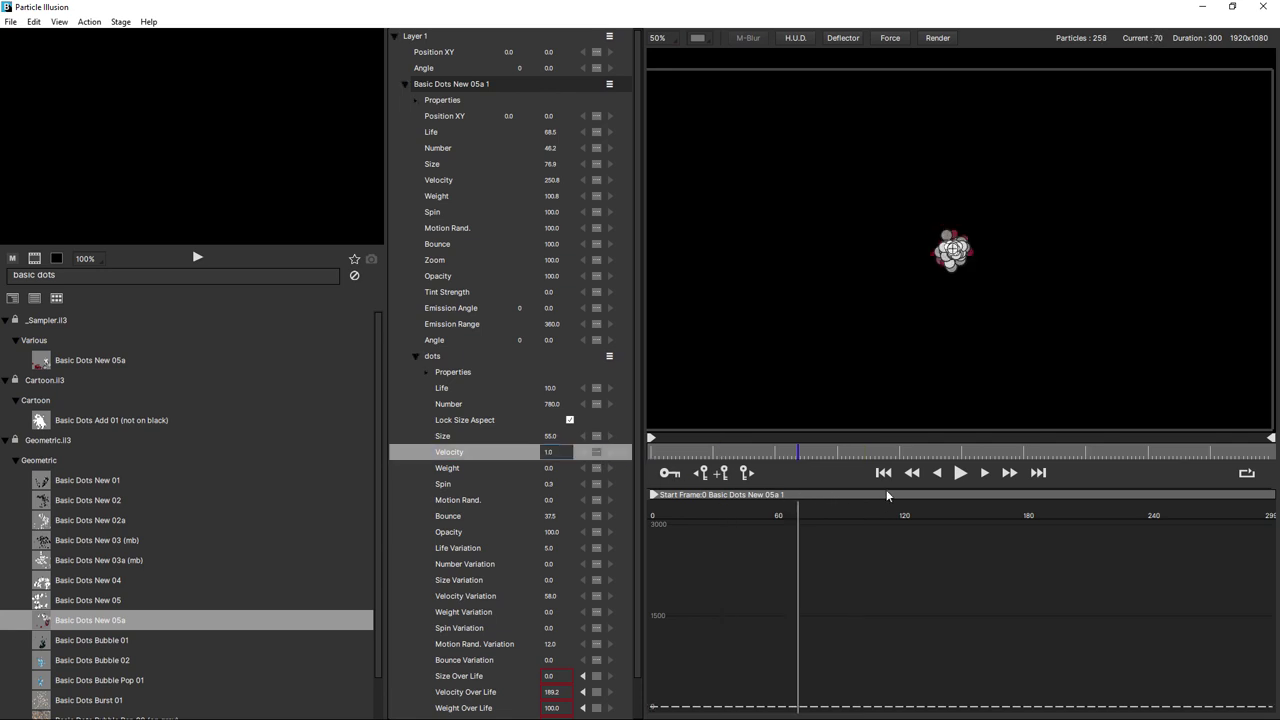
pyautogui.click(851, 496)
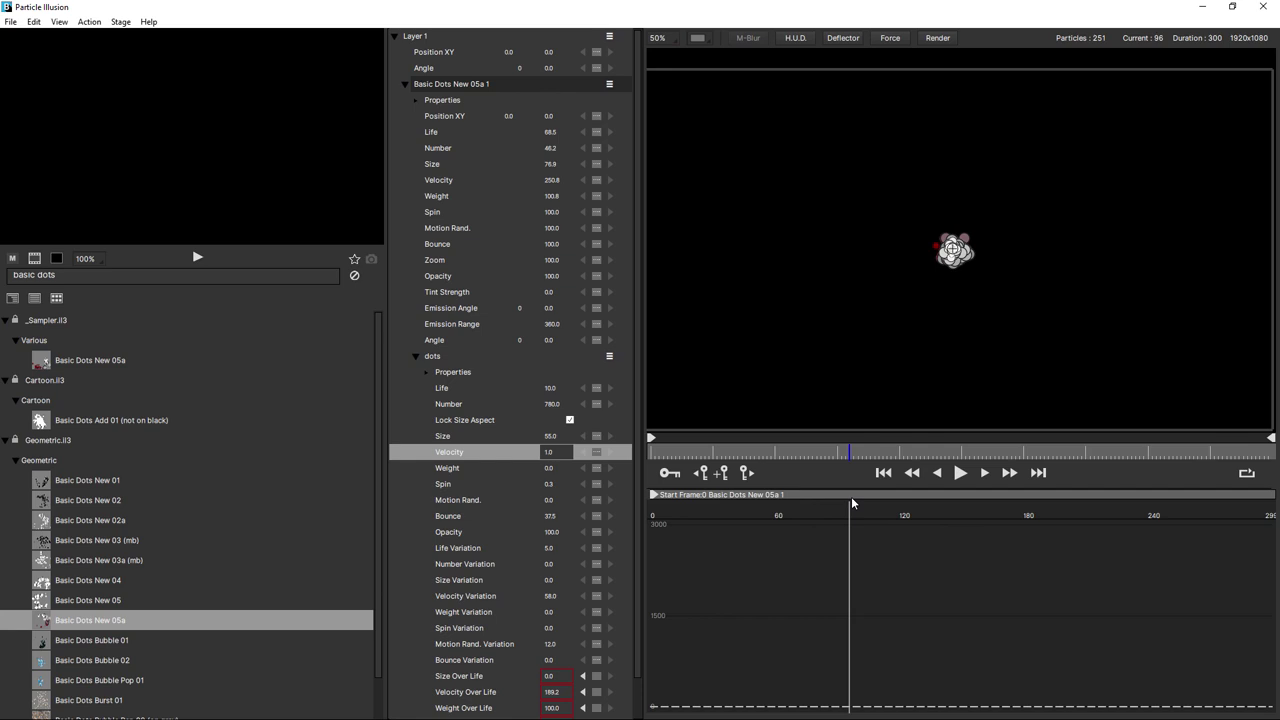
pyautogui.moveTo(851, 496); pyautogui.dragTo(534, 519)
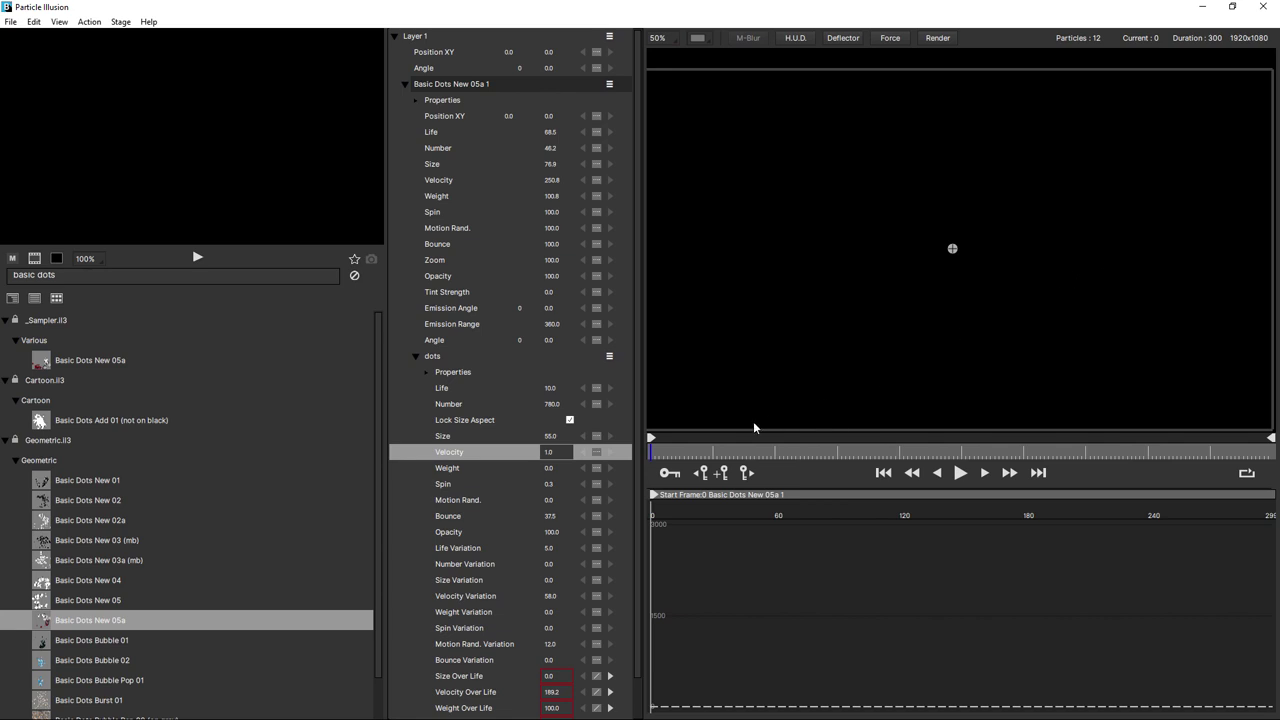
pyautogui.click(446, 121)
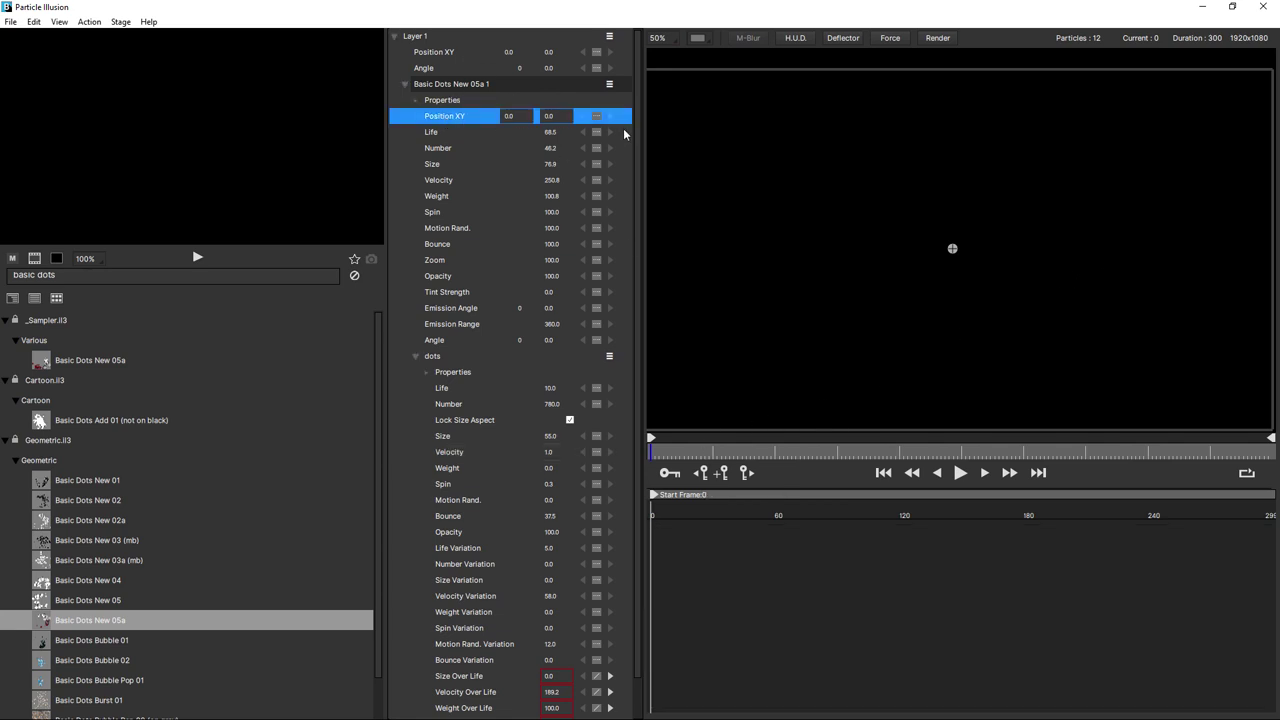
pyautogui.click(597, 116)
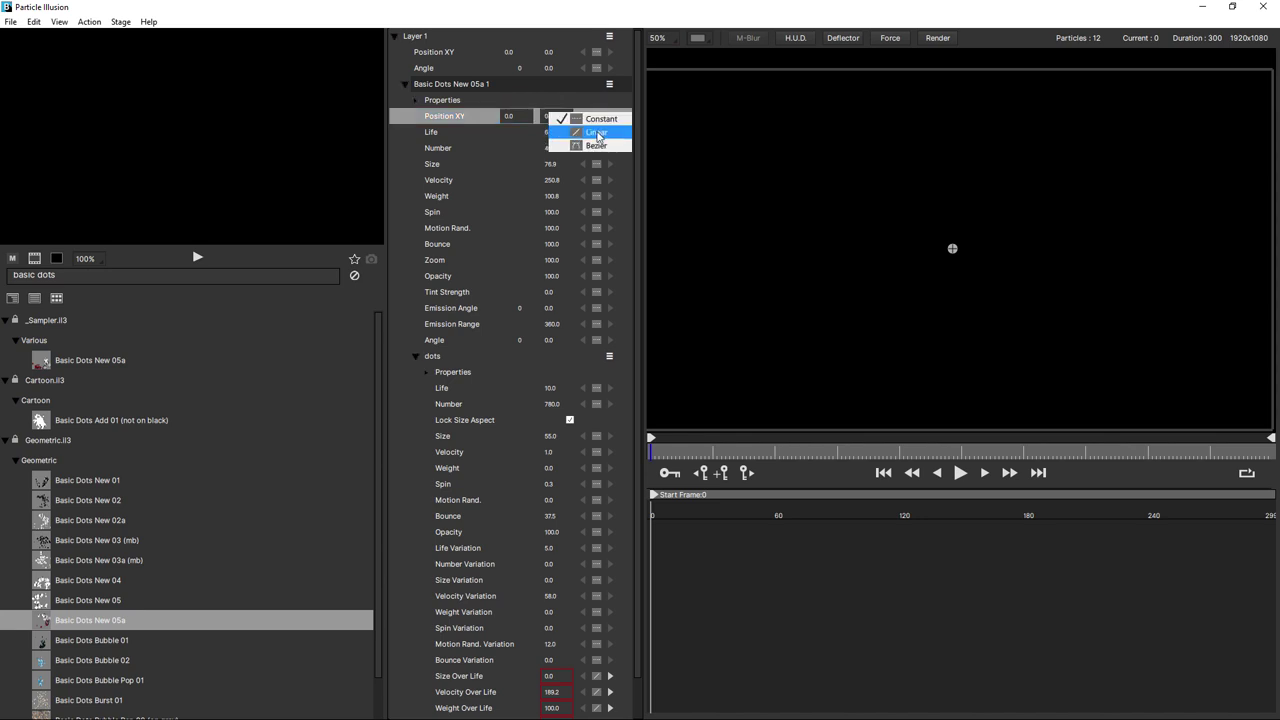
pyautogui.click(597, 133)
# Step: At frame 93, move the emitter horizontally to about X 804, Y -1 and preview the motion from the first frame
pyautogui.moveTo(688, 452); pyautogui.dragTo(843, 455)
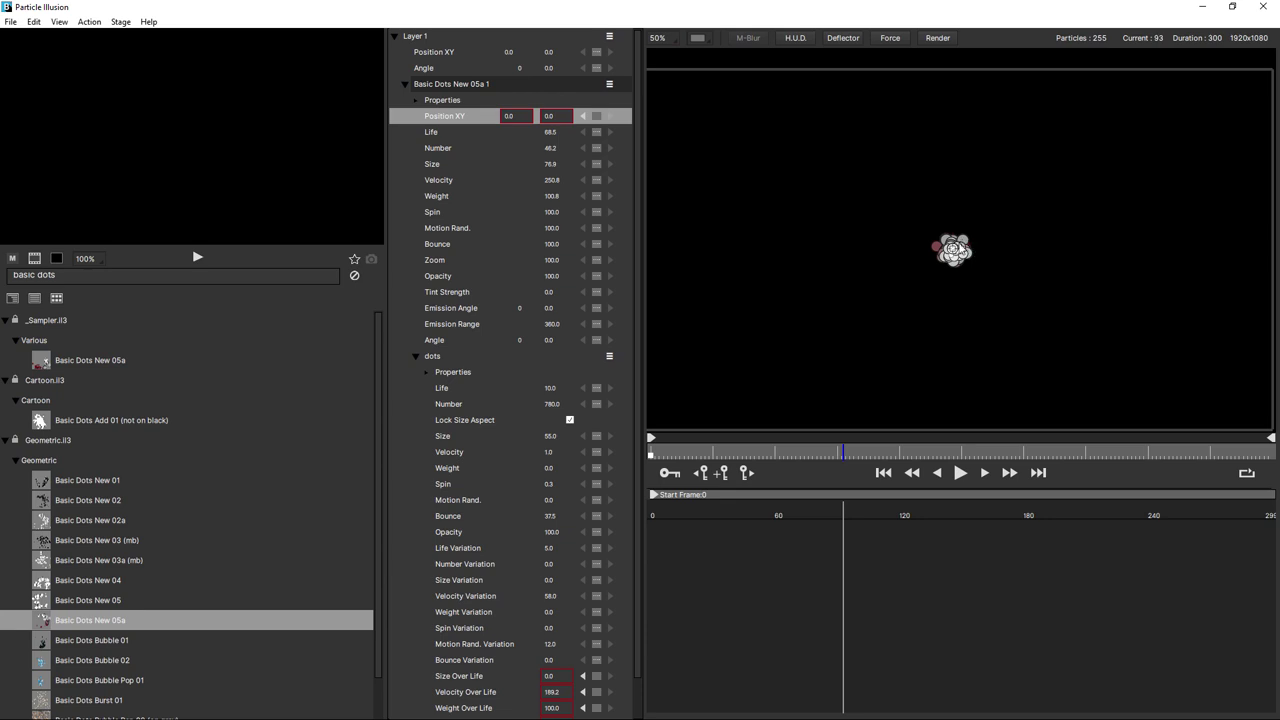
pyautogui.moveTo(961, 247); pyautogui.dragTo(1223, 248)
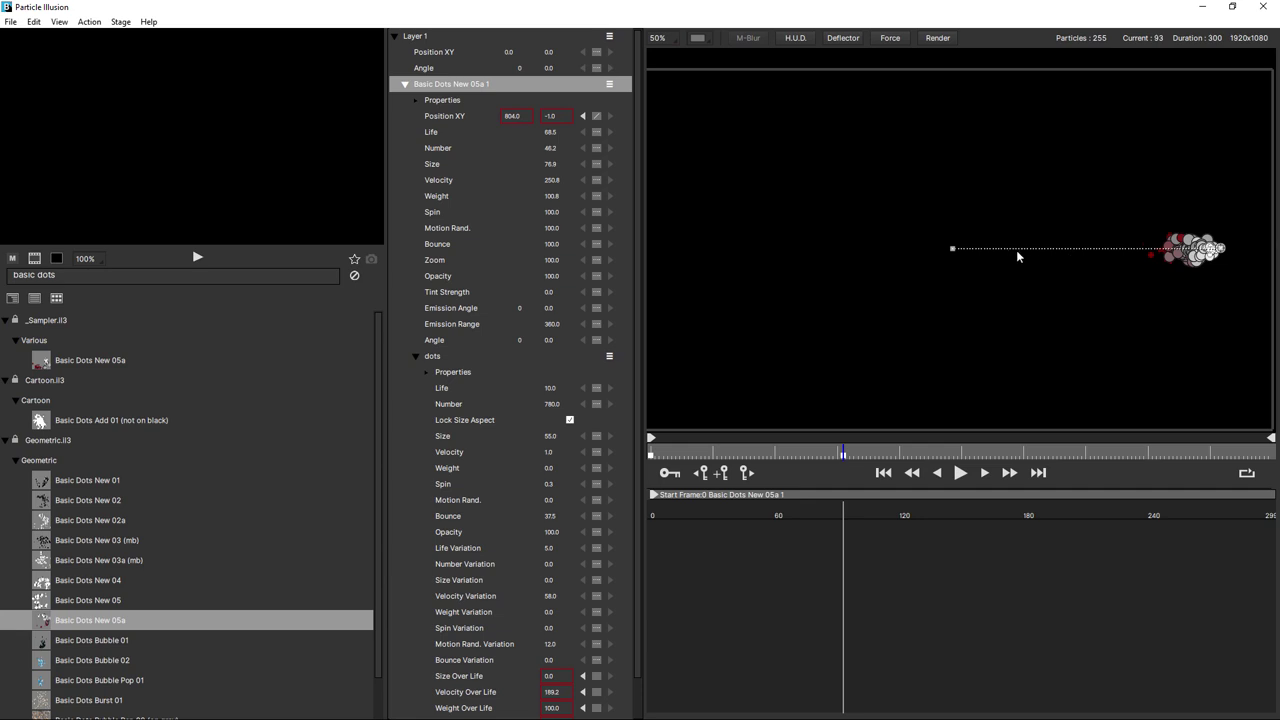
pyautogui.click(884, 473)
pyautogui.click(960, 474)
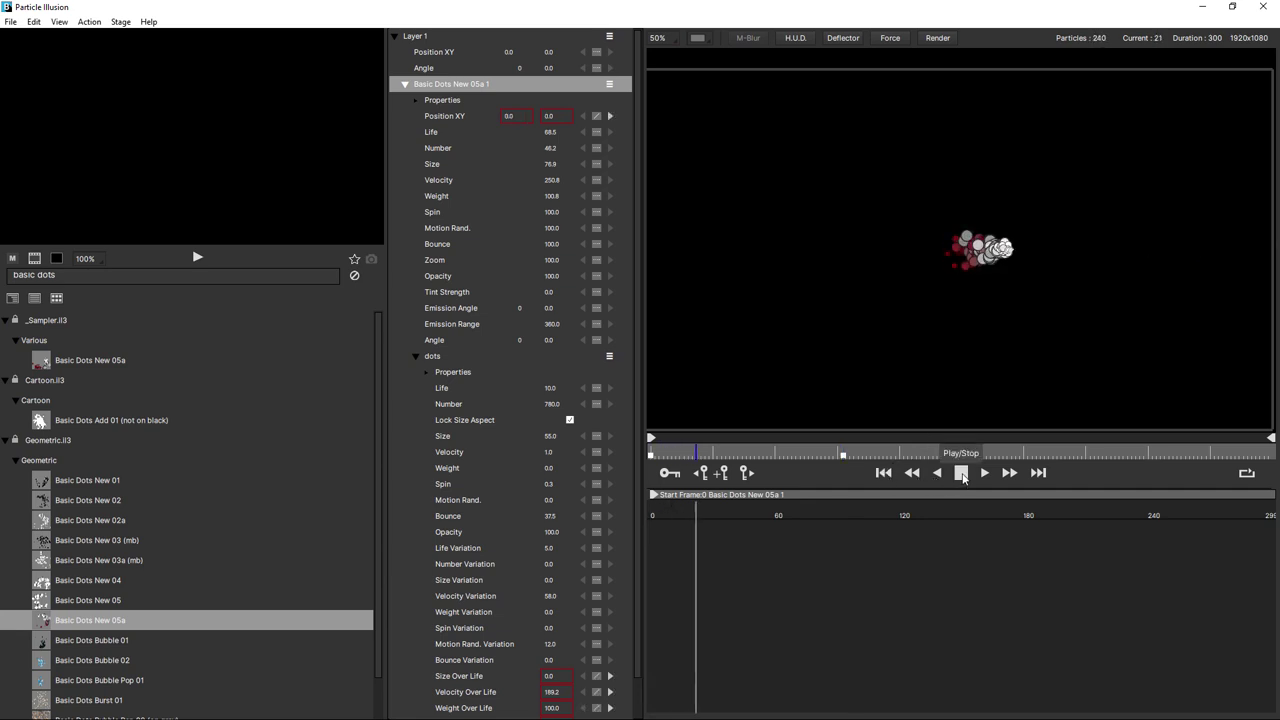
pyautogui.press('space')
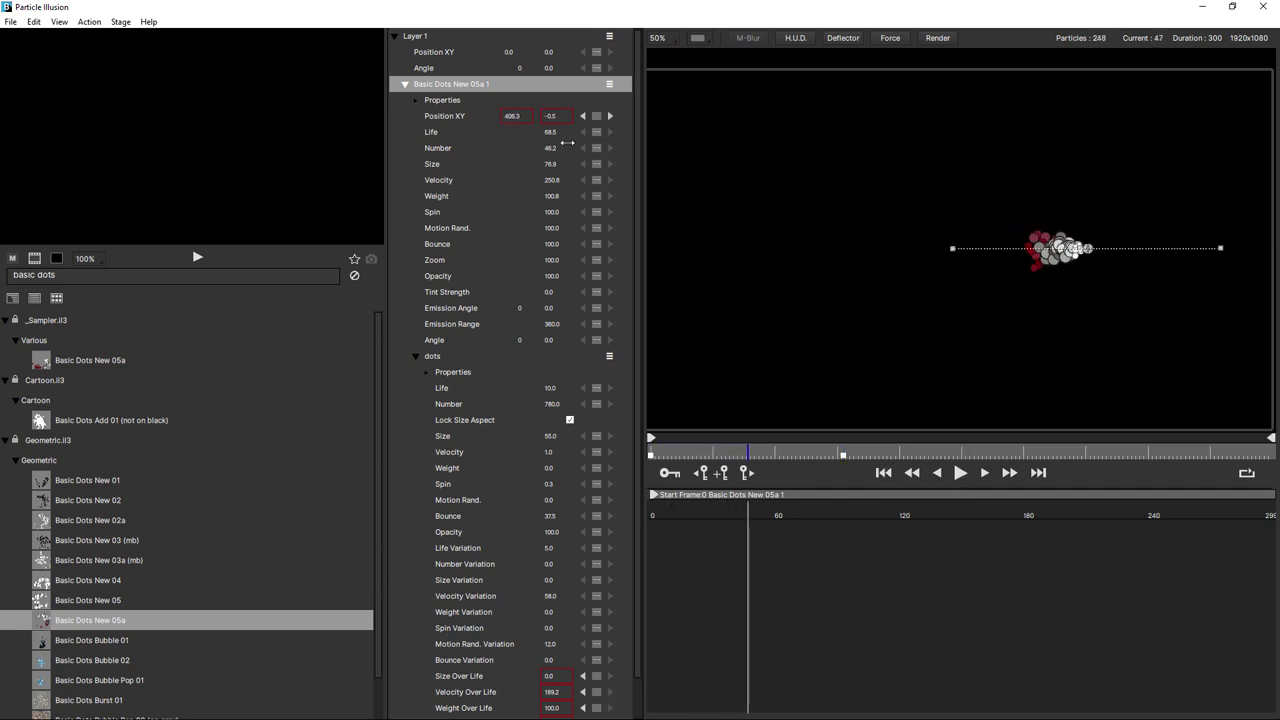
# Step: Move the starting point of the emitter's motion path to the far left of the stage and preview the motion
pyautogui.click(458, 117)
pyautogui.moveTo(952, 249); pyautogui.dragTo(737, 245)
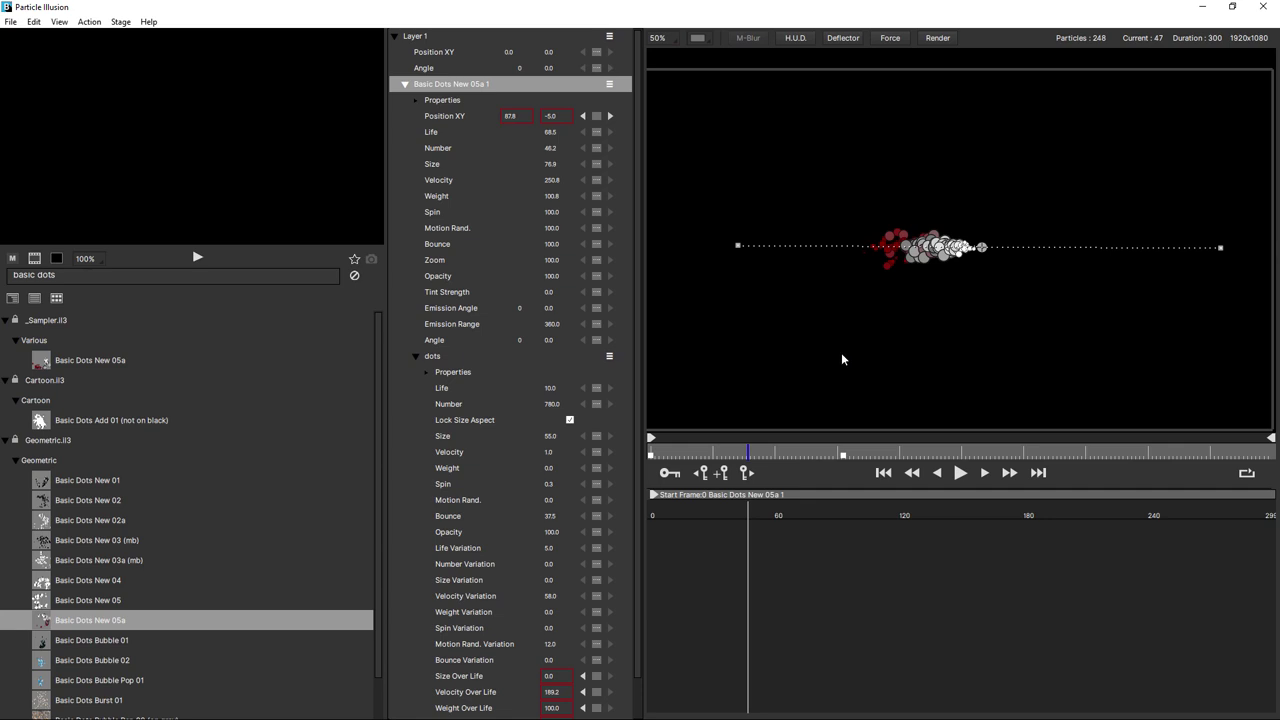
pyautogui.click(959, 474)
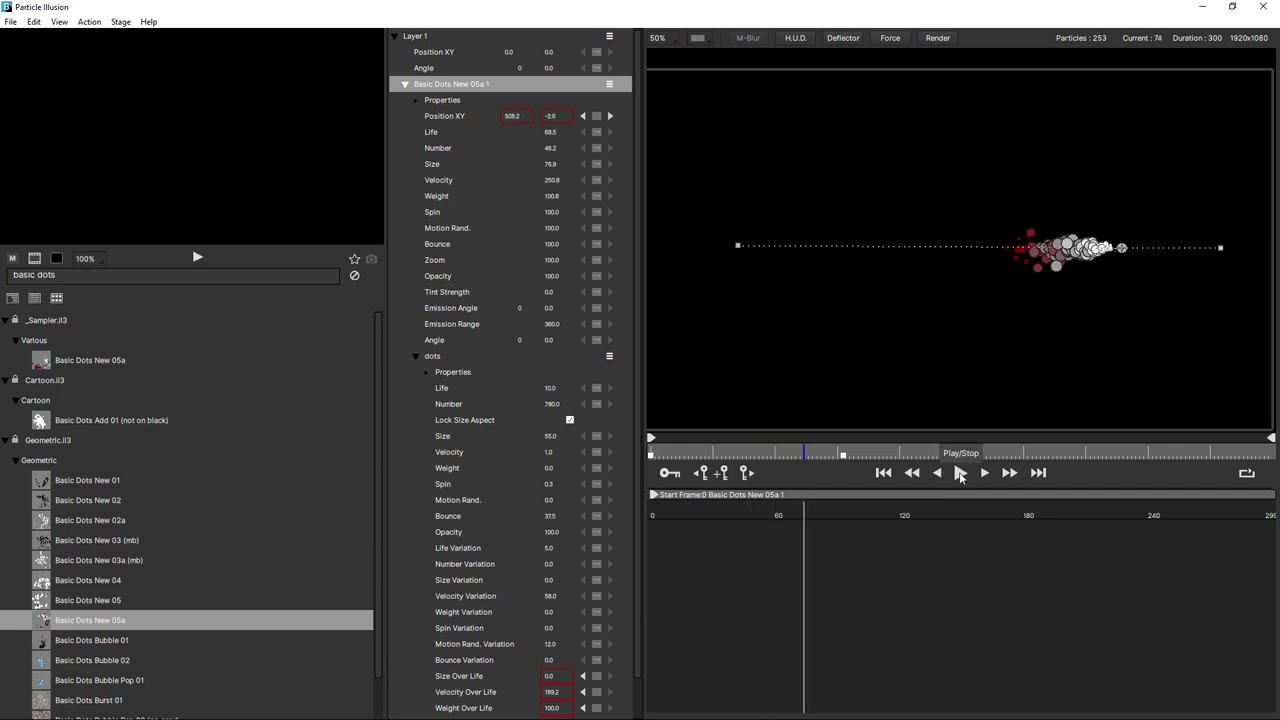
# Step: Reset the emitter's Position XY to Constant and add a fresh position keyframe at frame 74
pyautogui.click(597, 117)
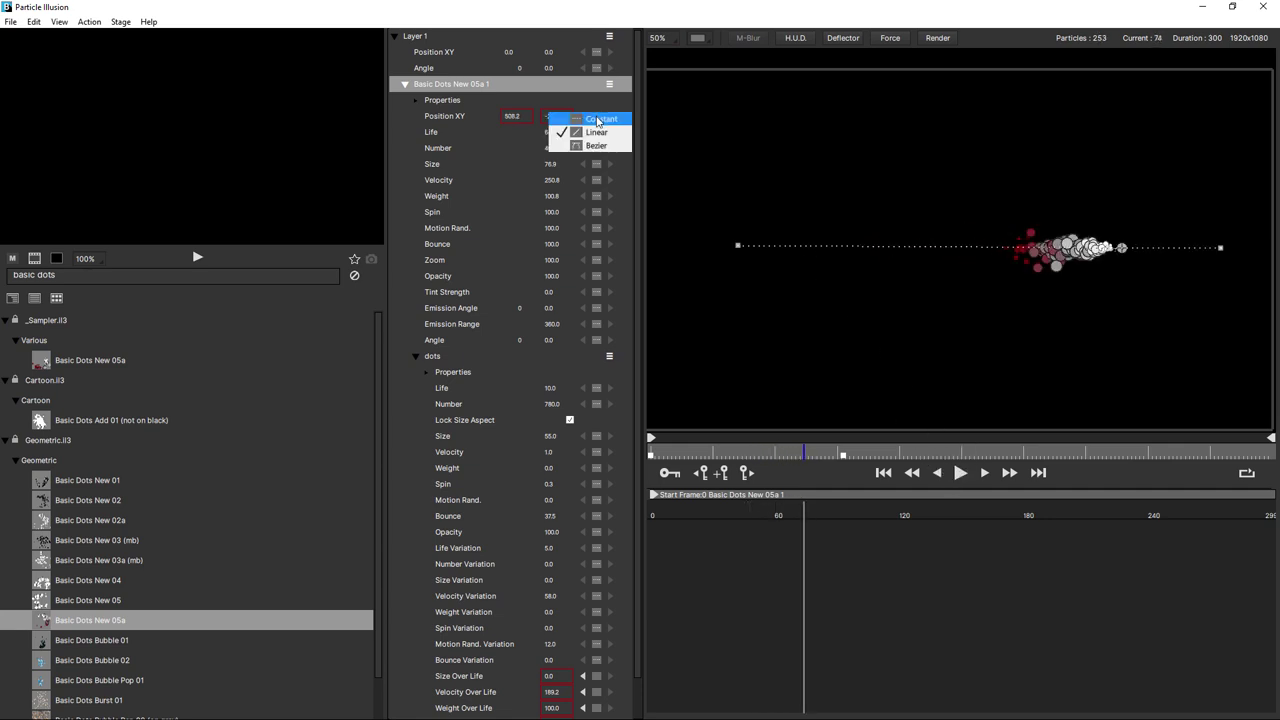
pyautogui.click(598, 120)
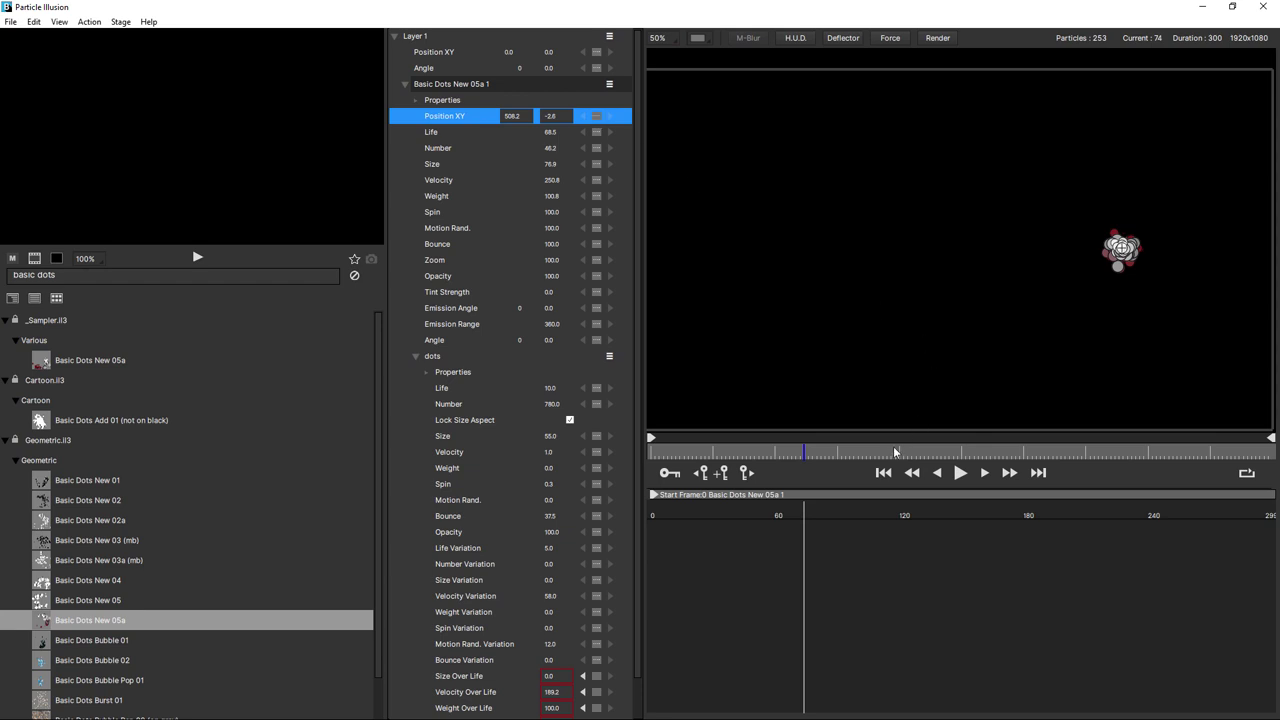
pyautogui.click(724, 473)
# Step: At frame 182, move the emitter to X -586, Y 1 and preview the motion from the first frame
pyautogui.moveTo(852, 450); pyautogui.dragTo(1028, 455)
pyautogui.moveTo(1121, 249); pyautogui.dragTo(875, 247)
pyautogui.moveTo(765, 246); pyautogui.dragTo(757, 249)
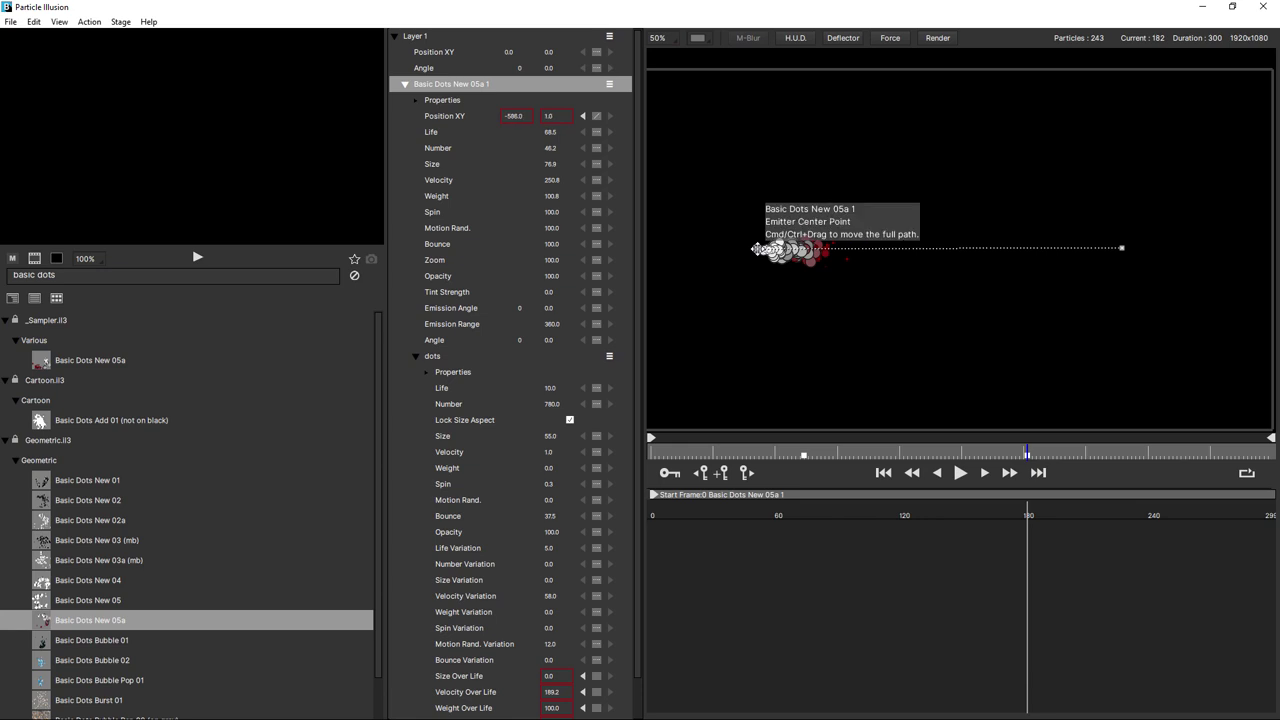
pyautogui.click(883, 472)
pyautogui.click(960, 473)
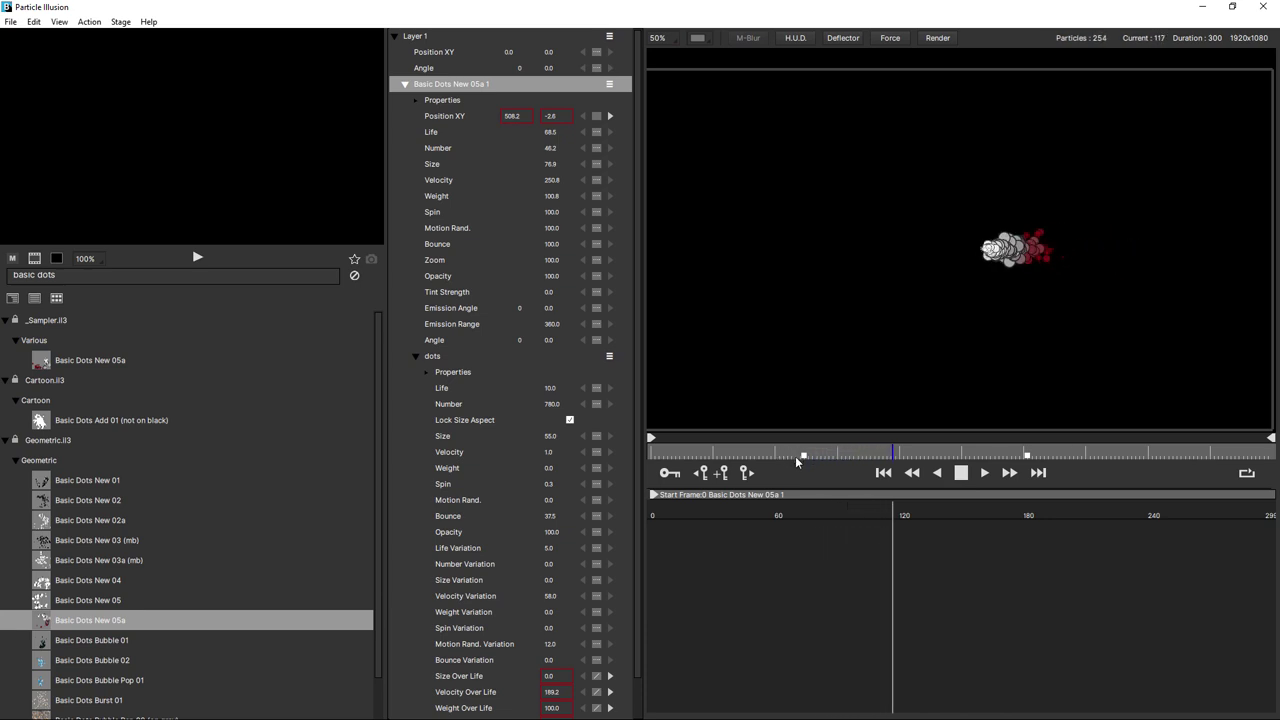
pyautogui.click(959, 476)
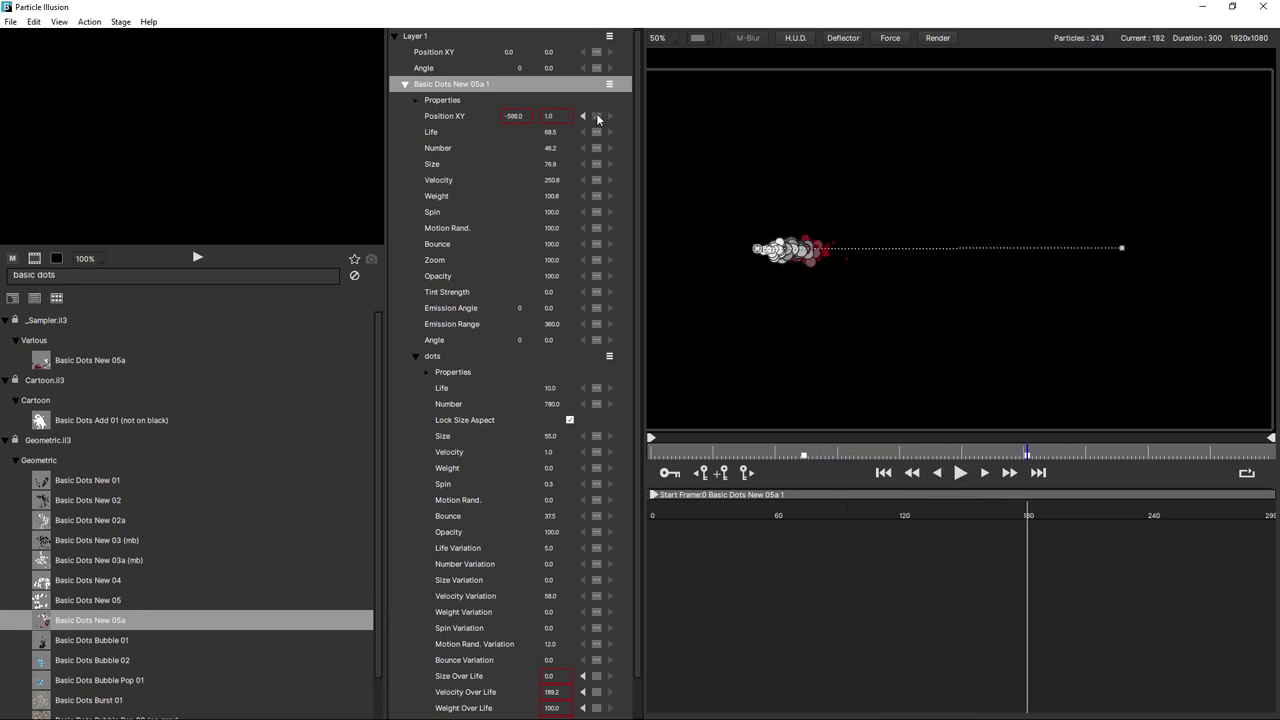
# Step: Clear the Position XY animation by setting it to Constant, and turn on automatic keyframing at the first frame
pyautogui.click(597, 117)
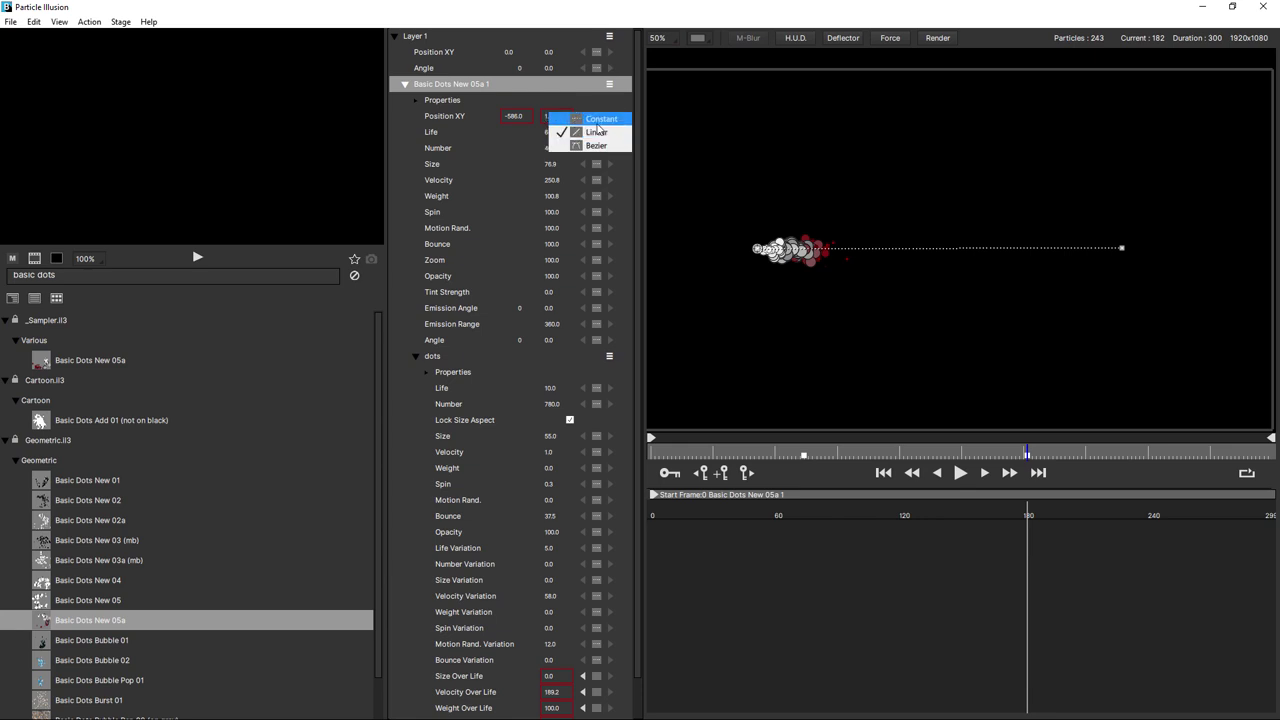
pyautogui.click(597, 131)
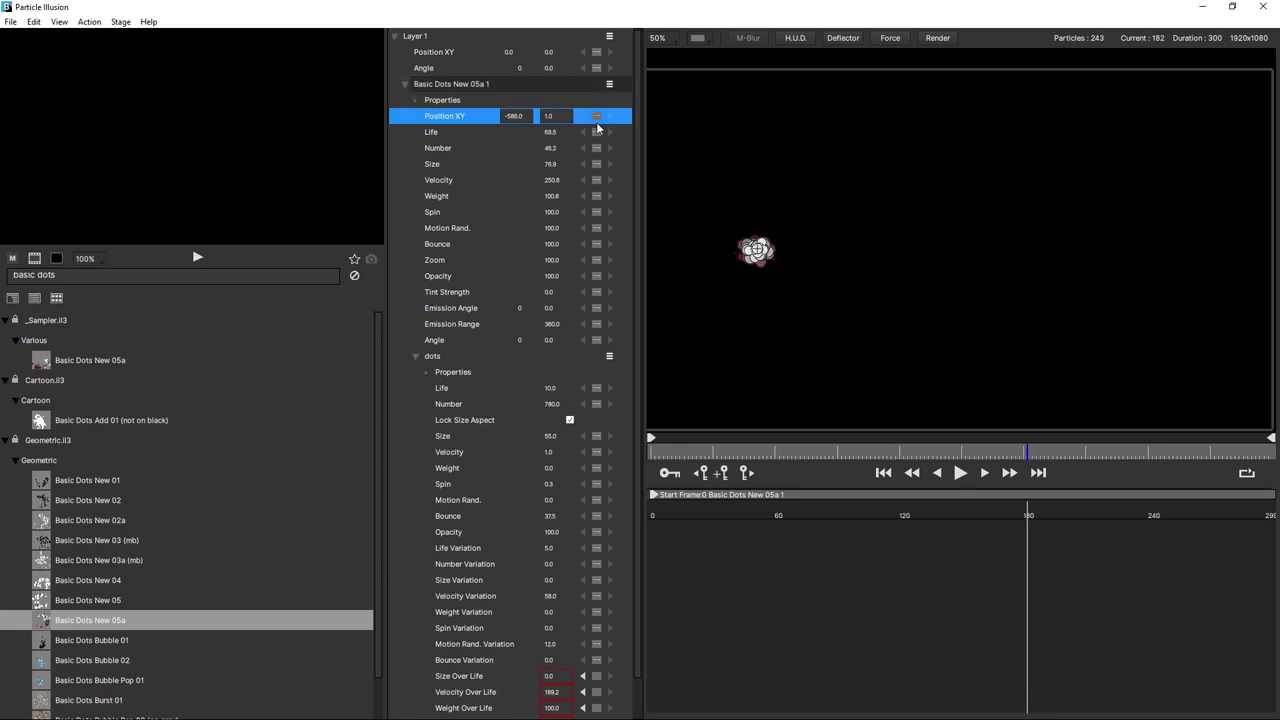
pyautogui.click(884, 473)
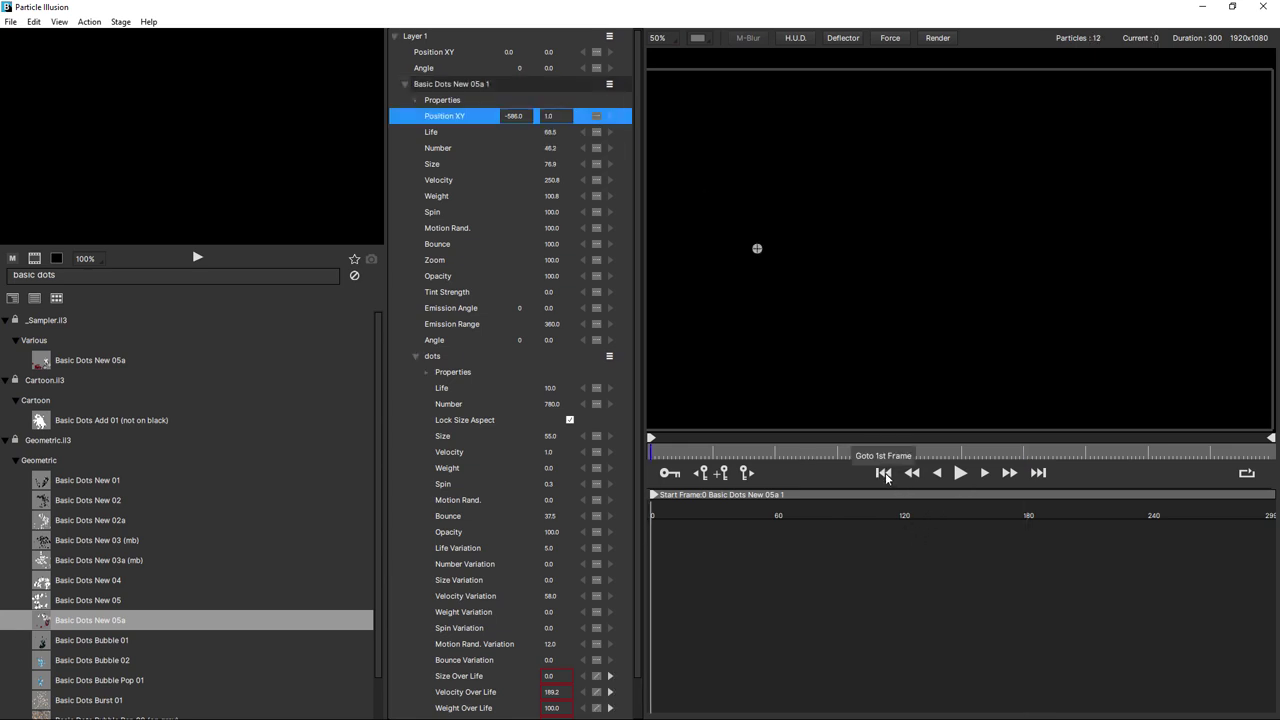
pyautogui.click(669, 475)
# Step: At frame 134, move the emitter to X 322, Y 1 and preview the motion from the first frame
pyautogui.moveTo(686, 451); pyautogui.dragTo(929, 452)
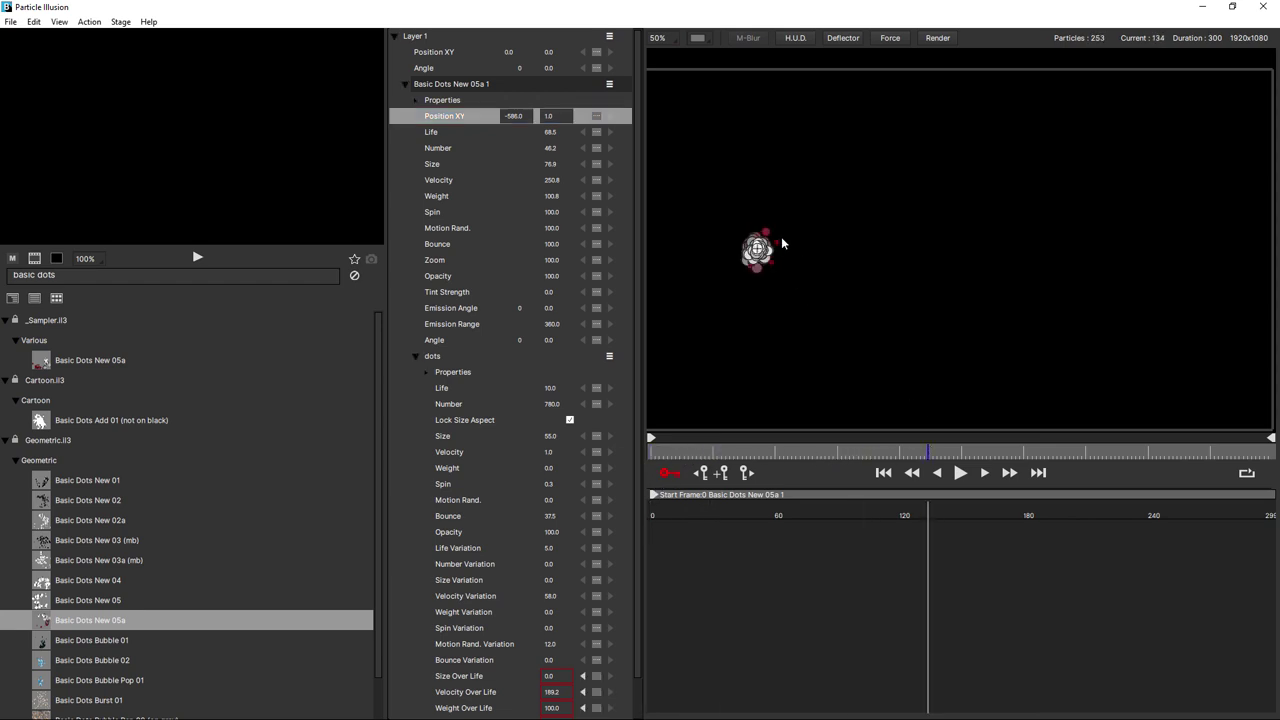
pyautogui.click(765, 251)
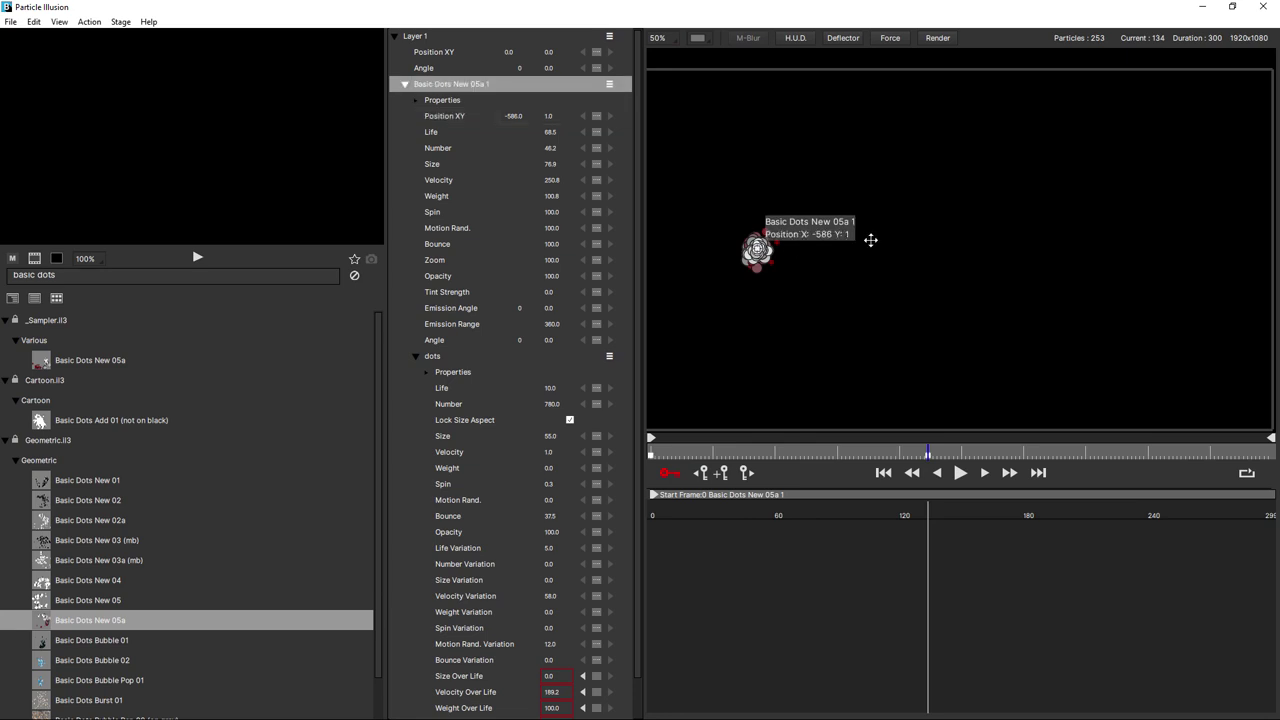
pyautogui.moveTo(864, 240); pyautogui.dragTo(1060, 231)
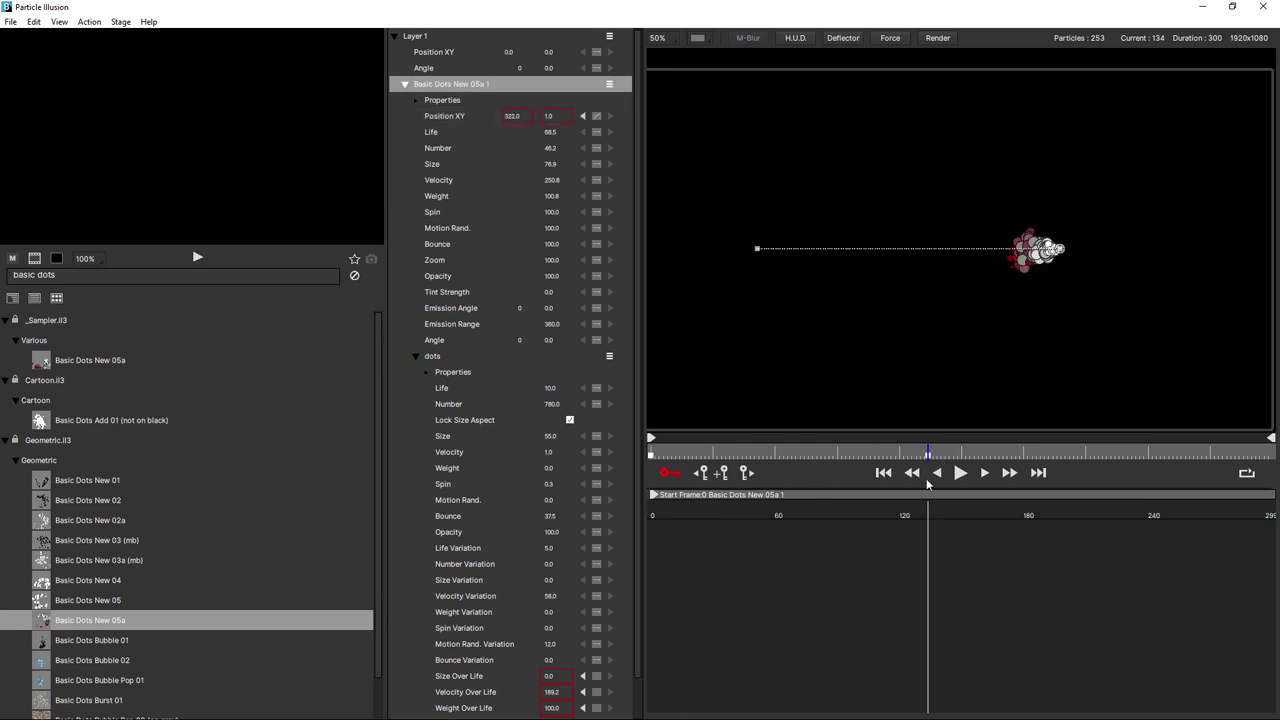
pyautogui.click(882, 476)
pyautogui.click(960, 473)
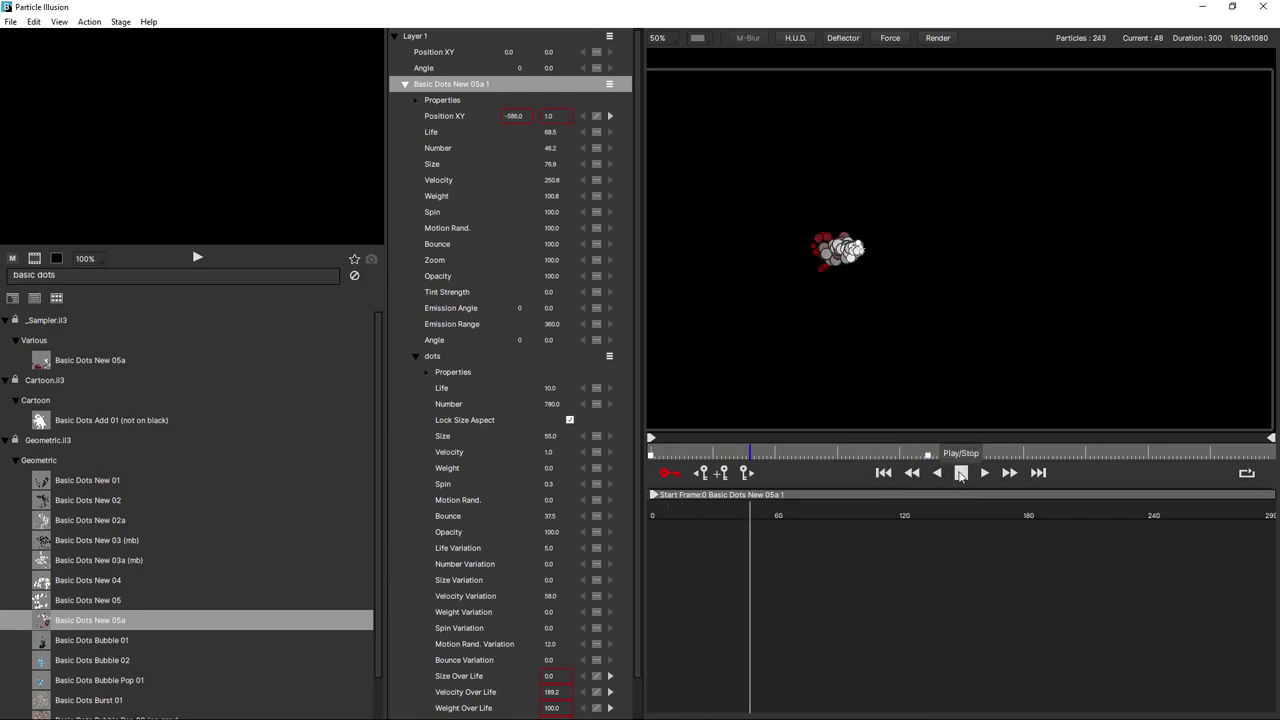
pyautogui.click(960, 473)
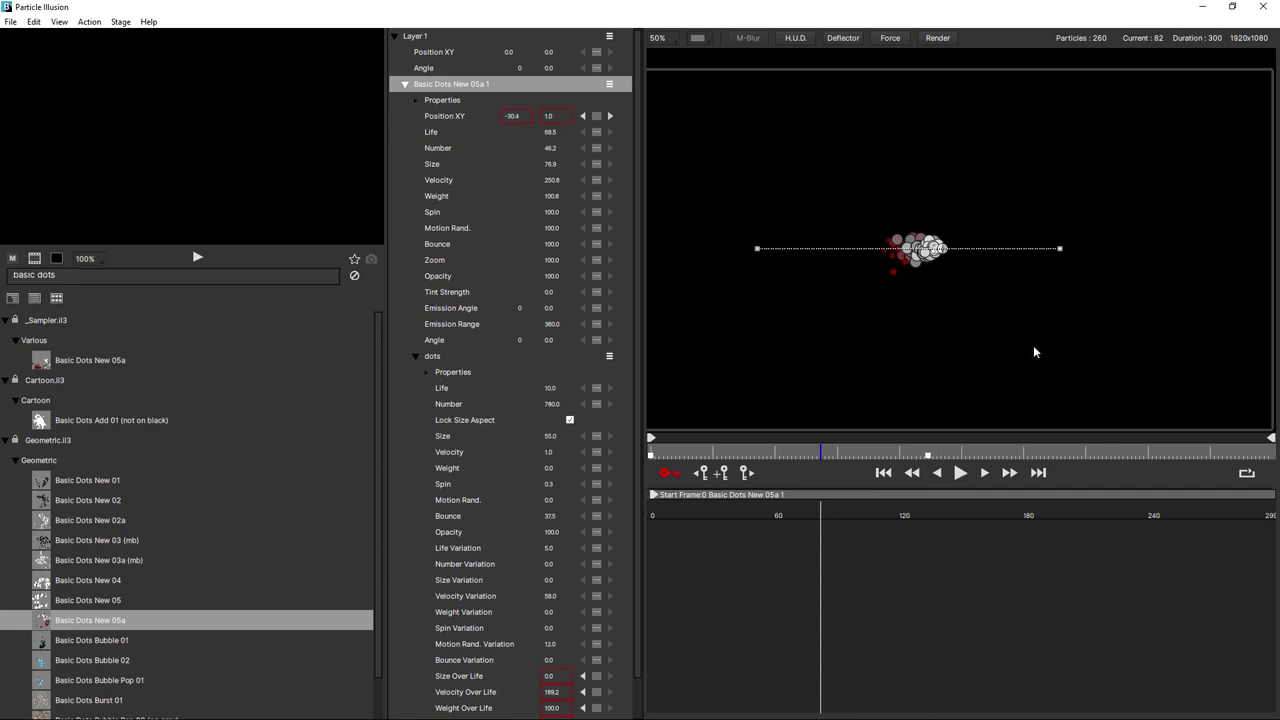
# Step: Raise the end point of the emitter's motion path slightly and bend the path downward with the starting keyframe's Bezier handle
pyautogui.moveTo(1062, 248); pyautogui.dragTo(1075, 175)
pyautogui.moveTo(1049, 344); pyautogui.dragTo(1049, 310)
pyautogui.moveTo(1054, 251); pyautogui.dragTo(1055, 236)
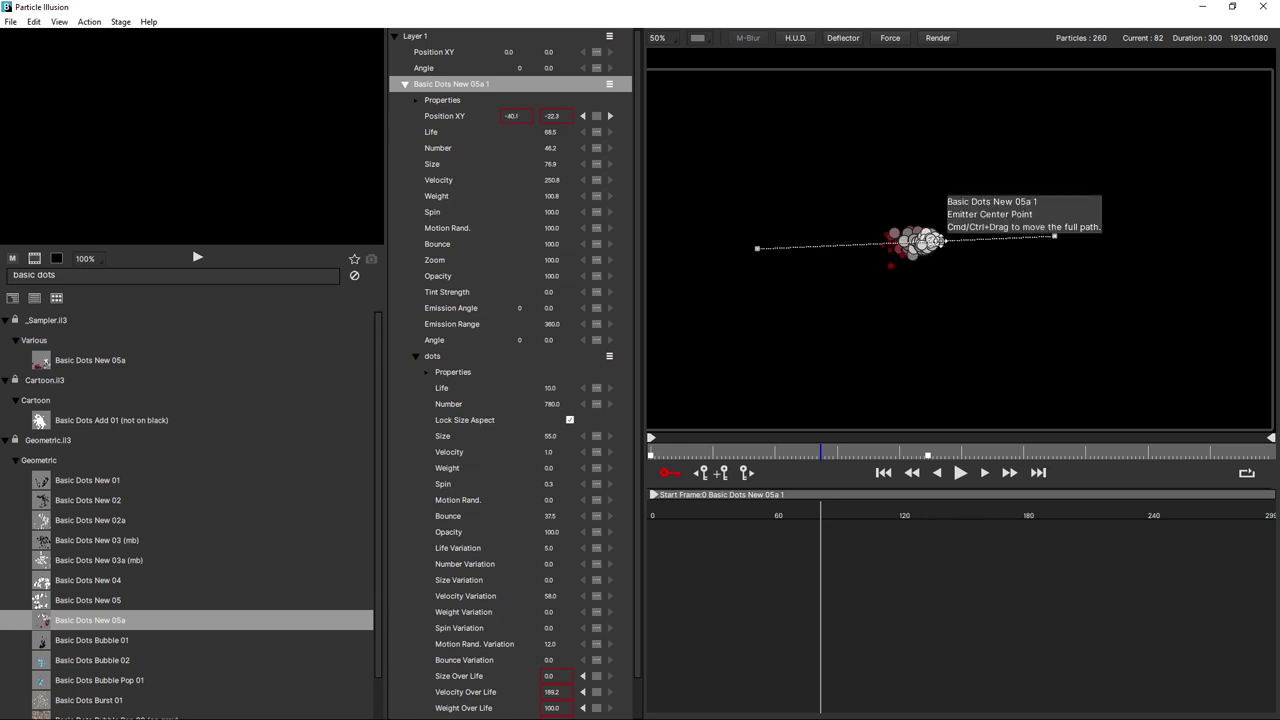
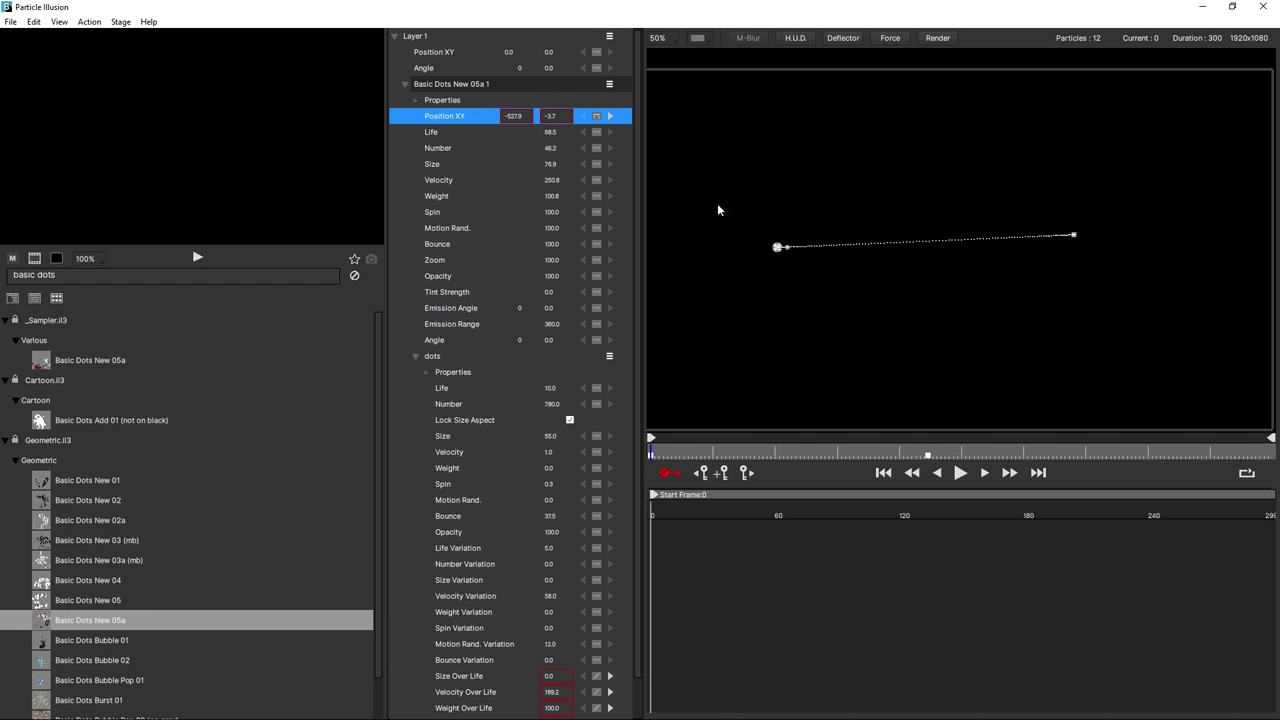
pyautogui.click(778, 247)
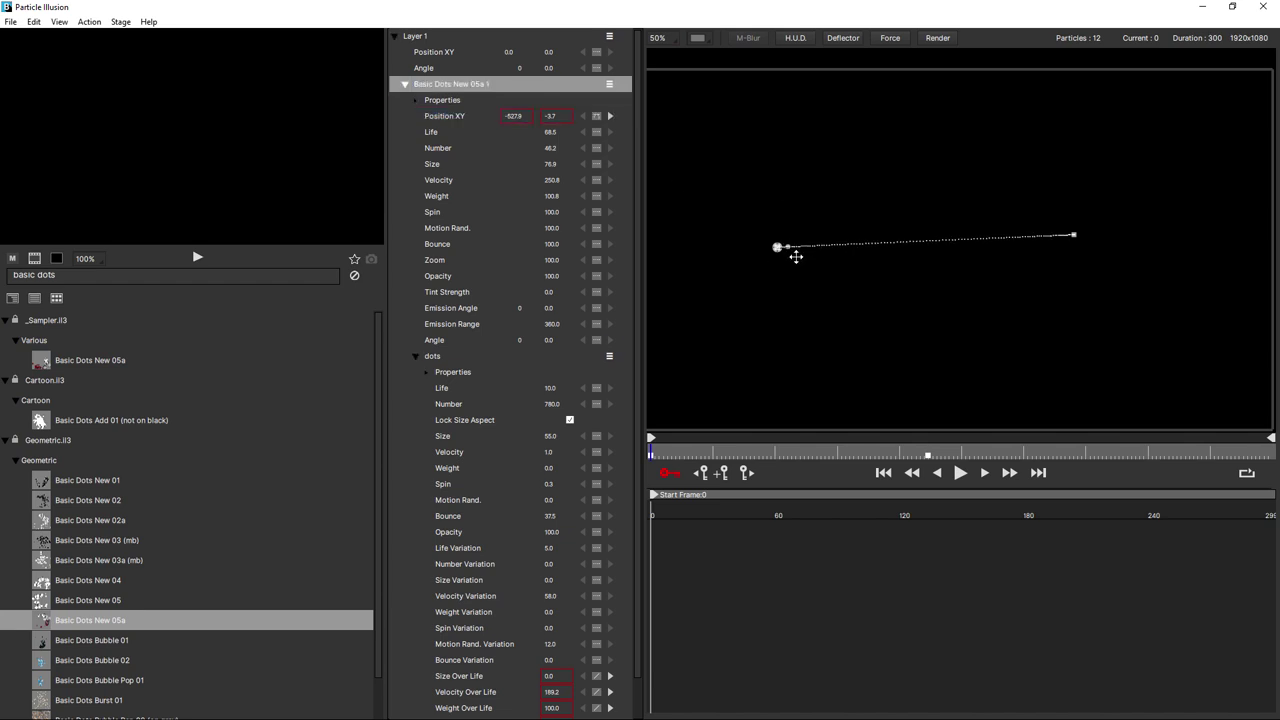
pyautogui.moveTo(793, 253); pyautogui.dragTo(865, 320)
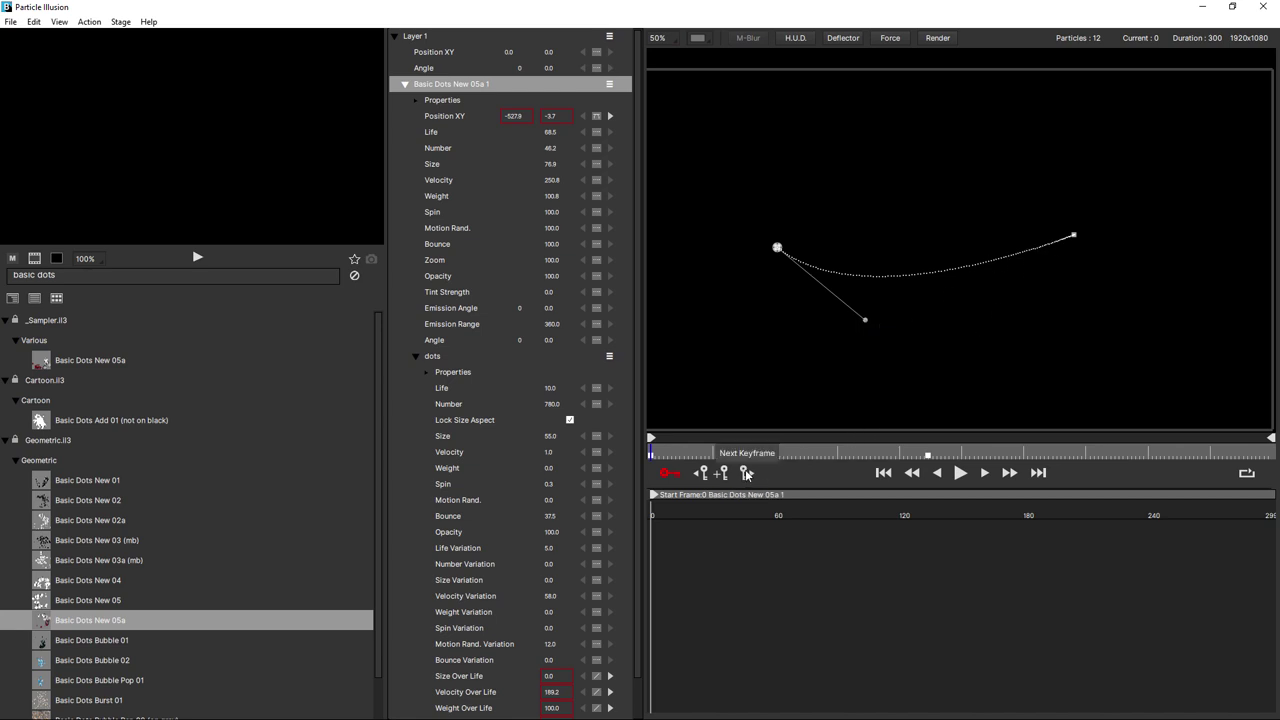
# Step: Extend the motion path by moving the emitter to X 544, Y 427 at frame 210
pyautogui.click(455, 117)
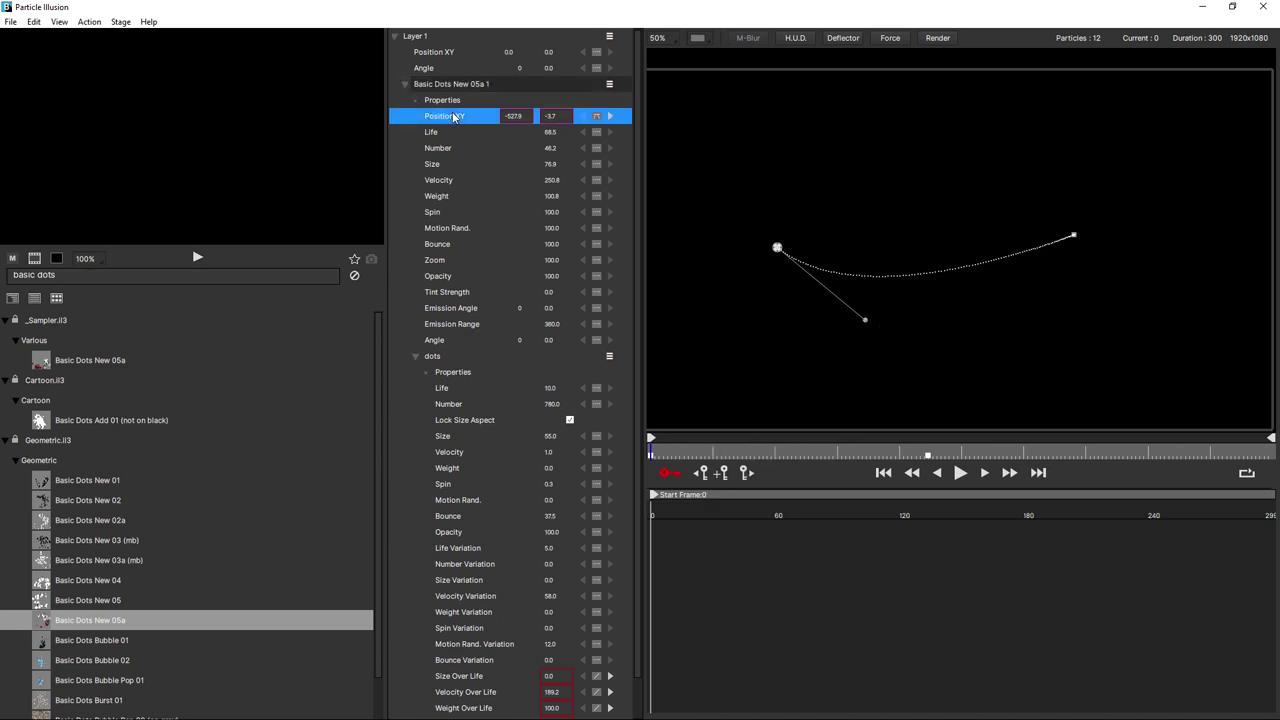
pyautogui.click(746, 472)
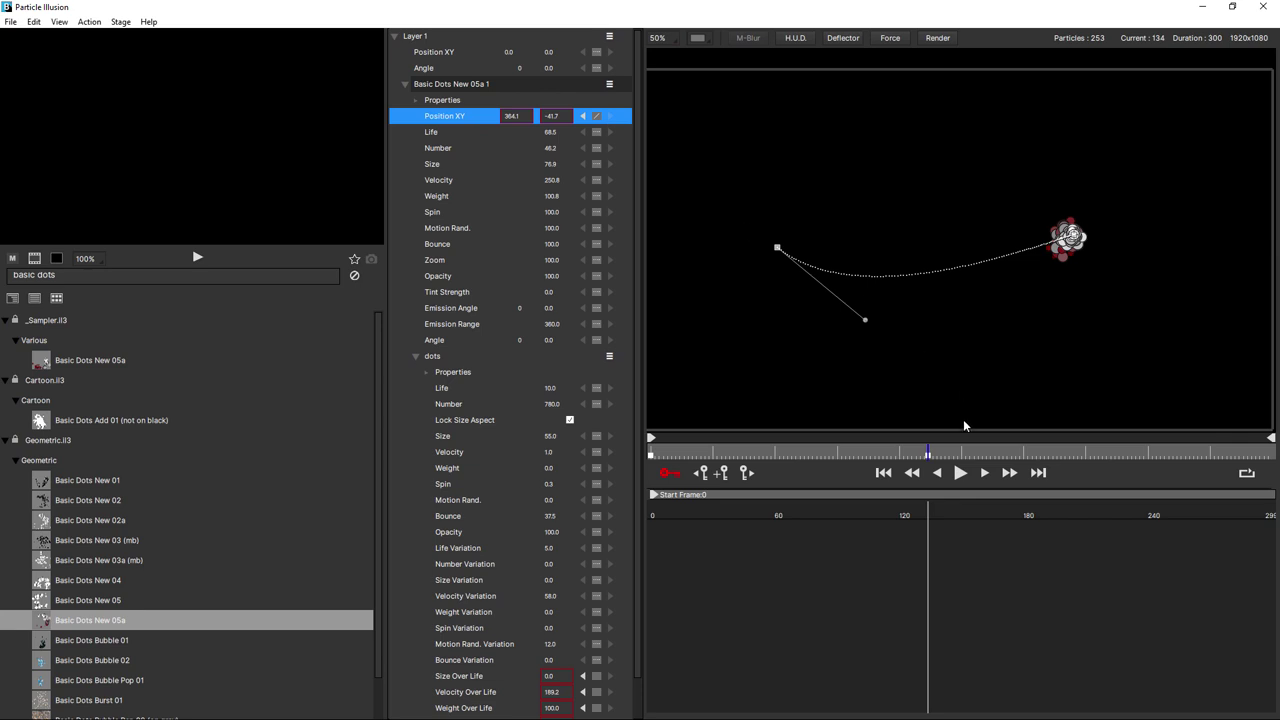
pyautogui.click(970, 455)
pyautogui.click(1087, 457)
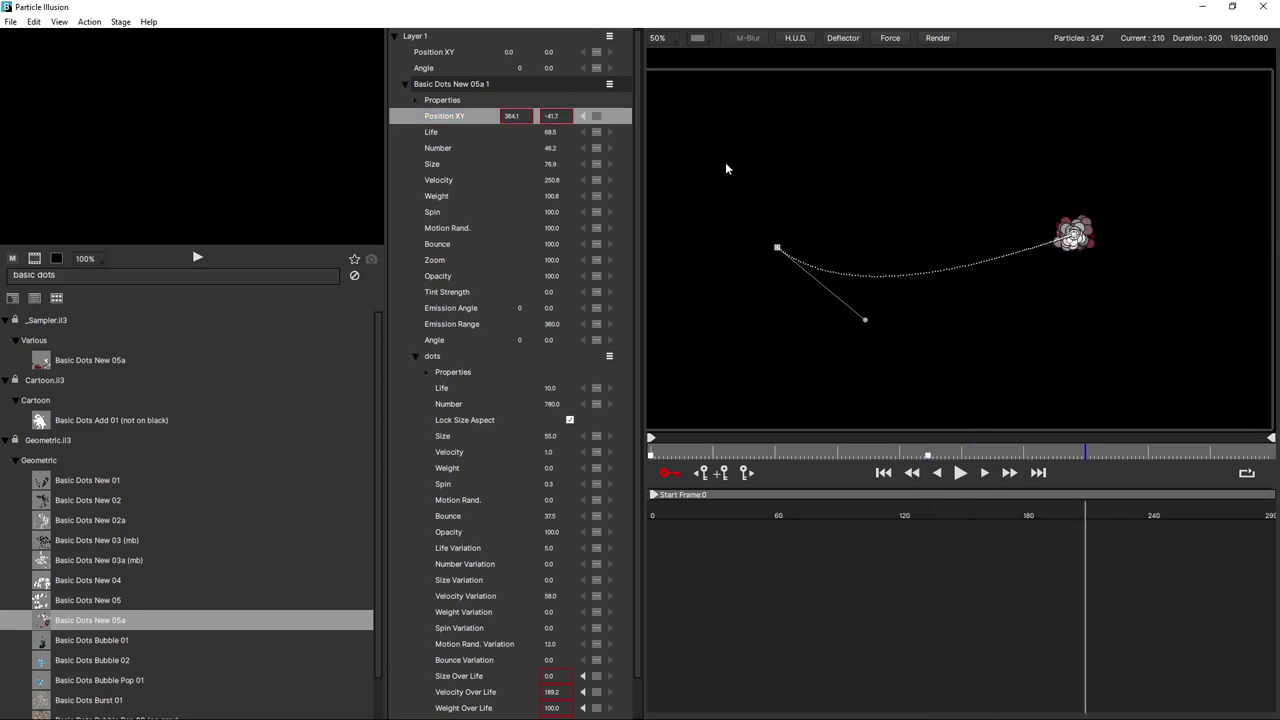
pyautogui.click(467, 117)
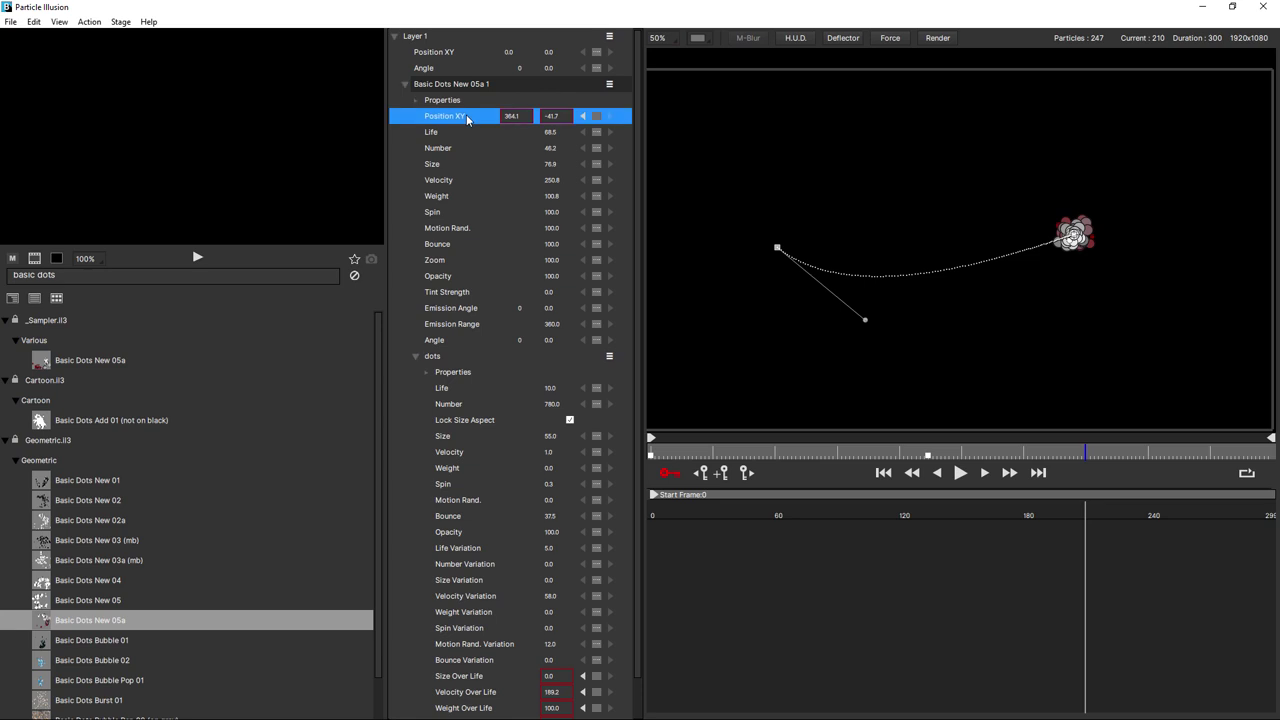
pyautogui.click(1074, 264)
pyautogui.moveTo(1074, 264); pyautogui.dragTo(1061, 366)
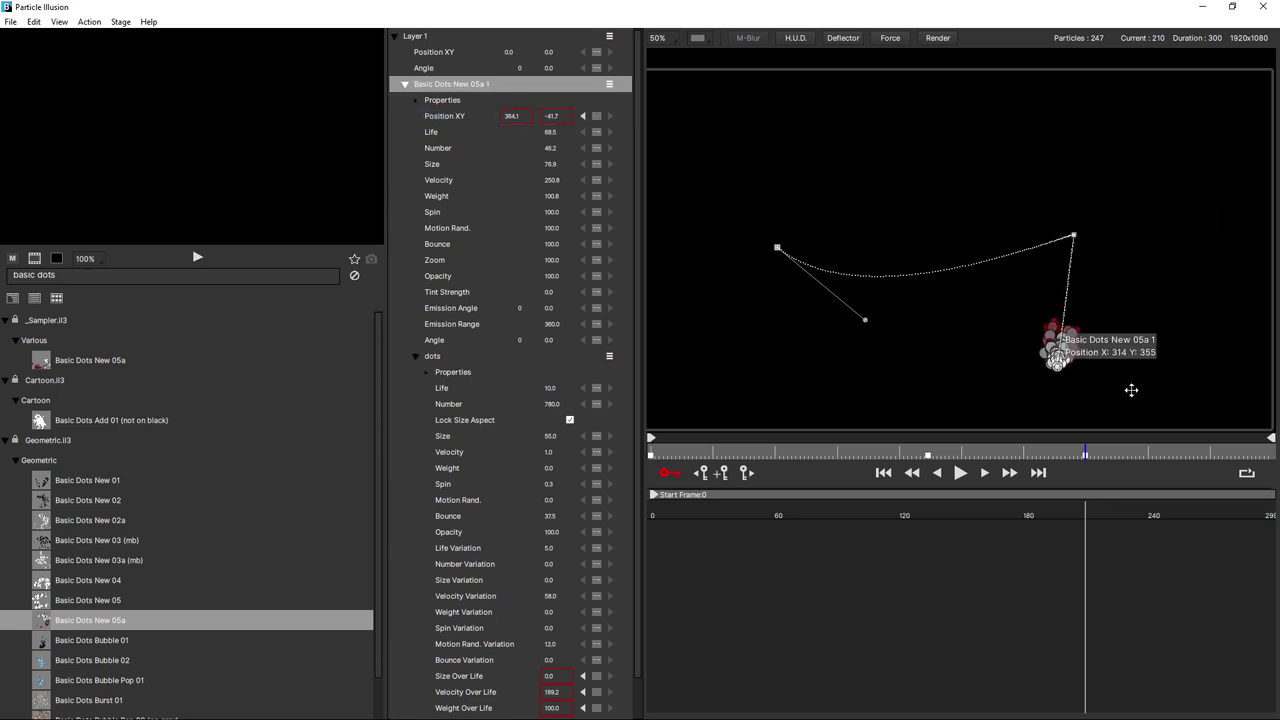
pyautogui.click(1134, 391)
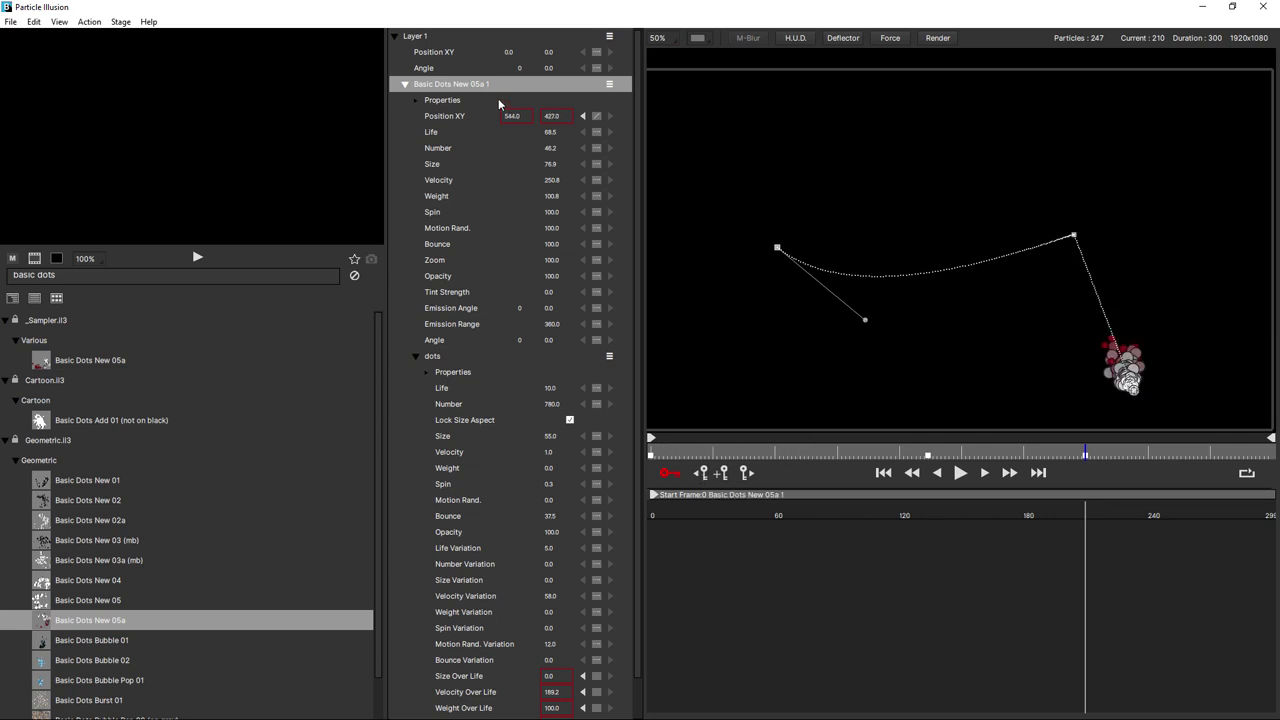
# Step: Set the emitter's Position XY keyframe at frame 134 to Bezier
pyautogui.click(464, 116)
pyautogui.click(700, 473)
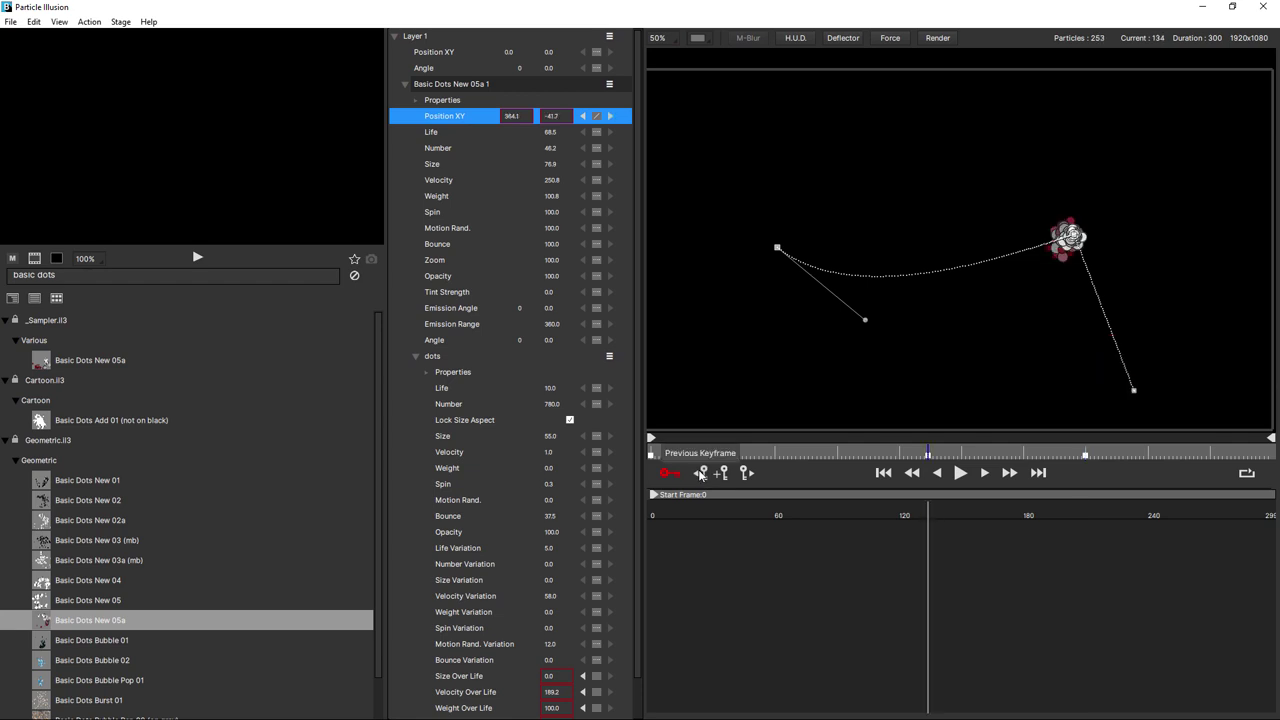
pyautogui.click(597, 117)
pyautogui.click(597, 146)
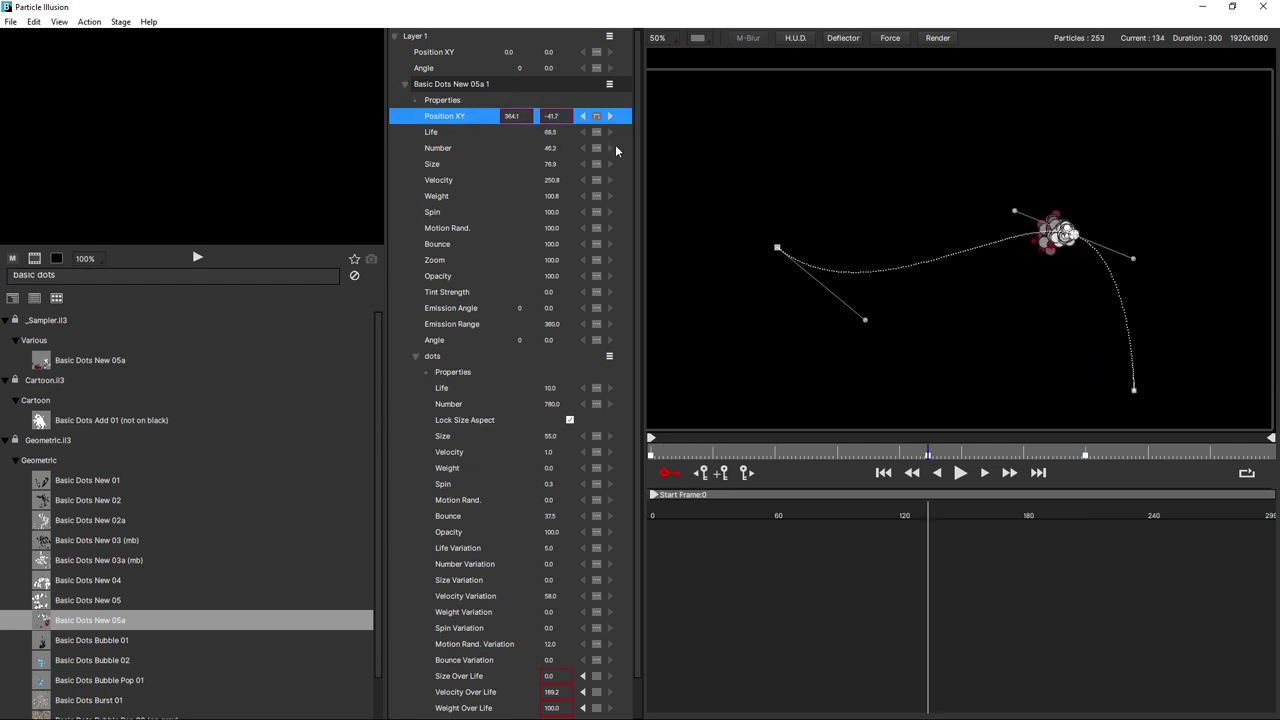
# Step: Swing both Bezier handles of the middle keyframe down to its lower left to form a sharp corner, and preview the motion
pyautogui.click(1134, 259)
pyautogui.moveTo(1132, 258); pyautogui.dragTo(1029, 299)
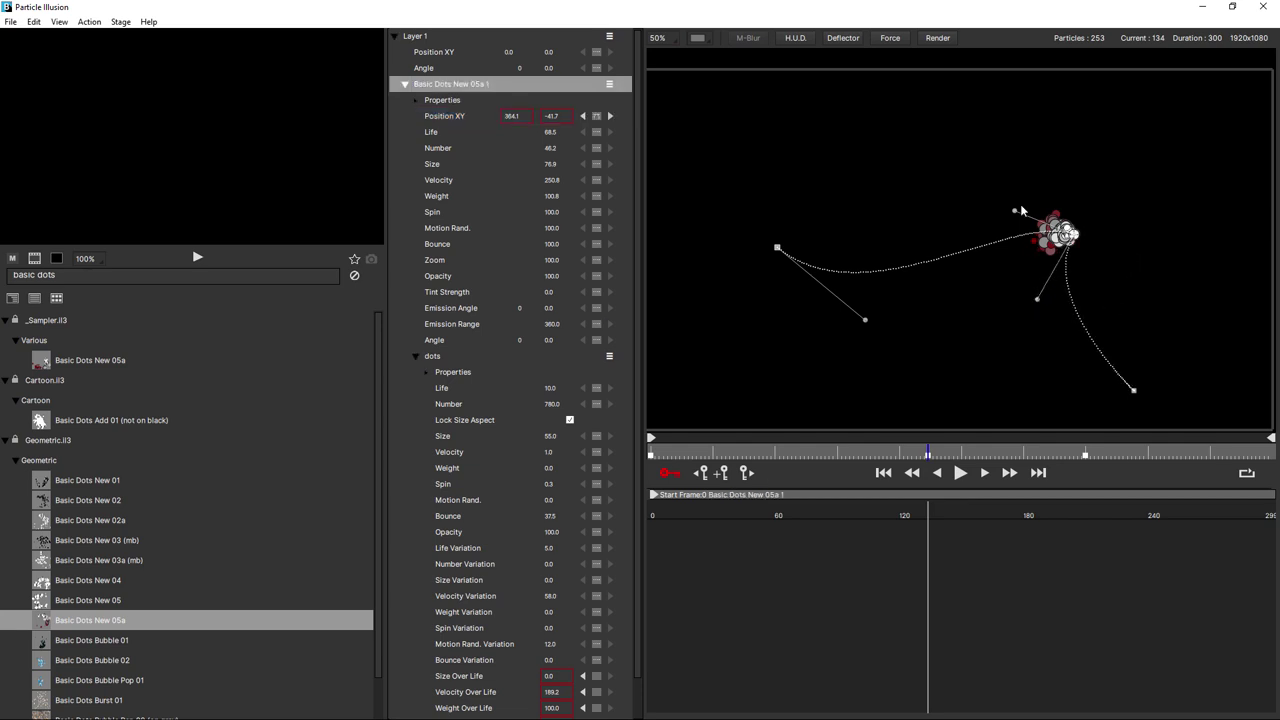
pyautogui.moveTo(1014, 211); pyautogui.dragTo(982, 304)
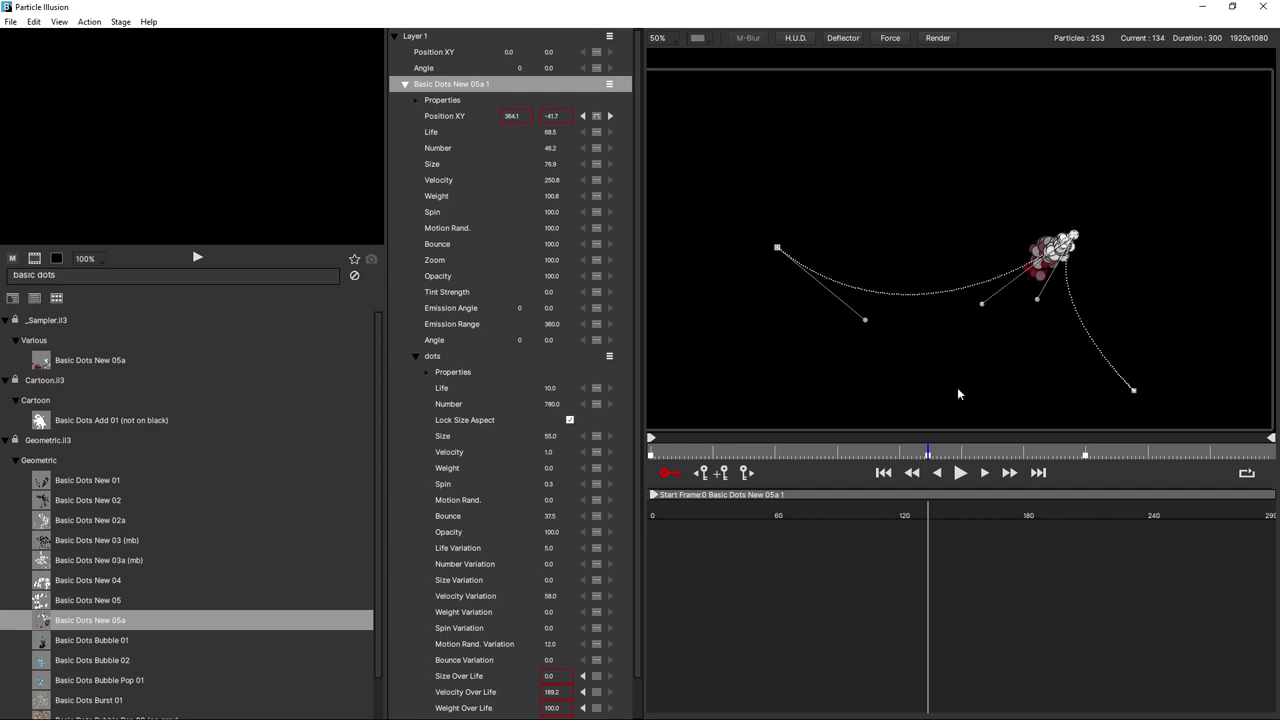
pyautogui.click(883, 472)
pyautogui.click(960, 473)
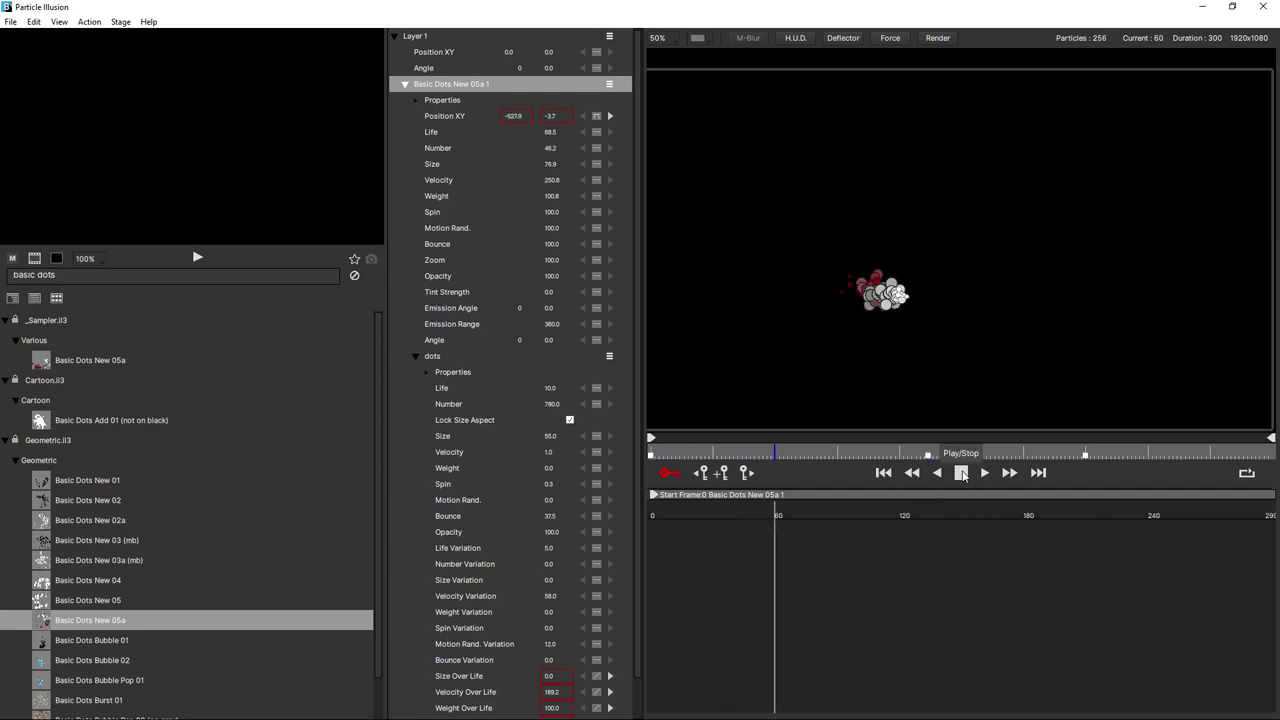
pyautogui.click(961, 473)
# Step: Speed up the motion by moving the middle position keyframe to about frame 40 and the last to about frame 73, and preview it
pyautogui.moveTo(928, 456); pyautogui.dragTo(734, 457)
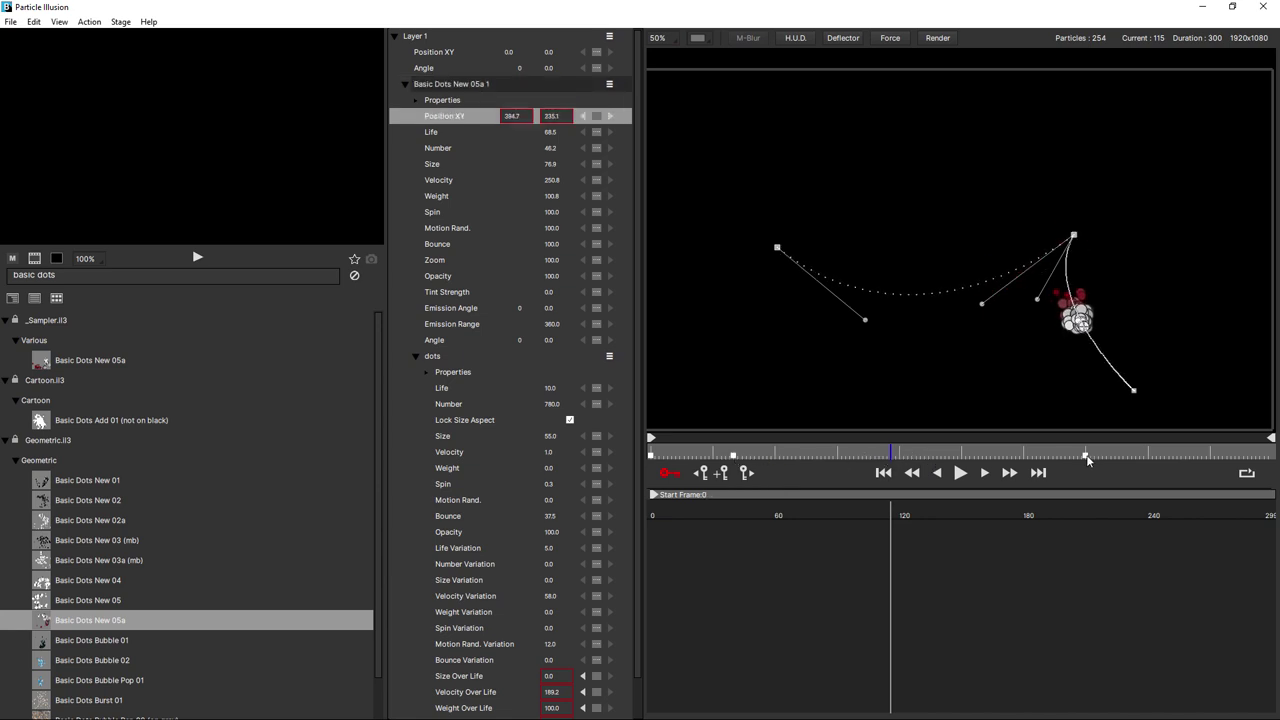
pyautogui.moveTo(1088, 455); pyautogui.dragTo(1022, 455)
pyautogui.moveTo(786, 456); pyautogui.dragTo(802, 456)
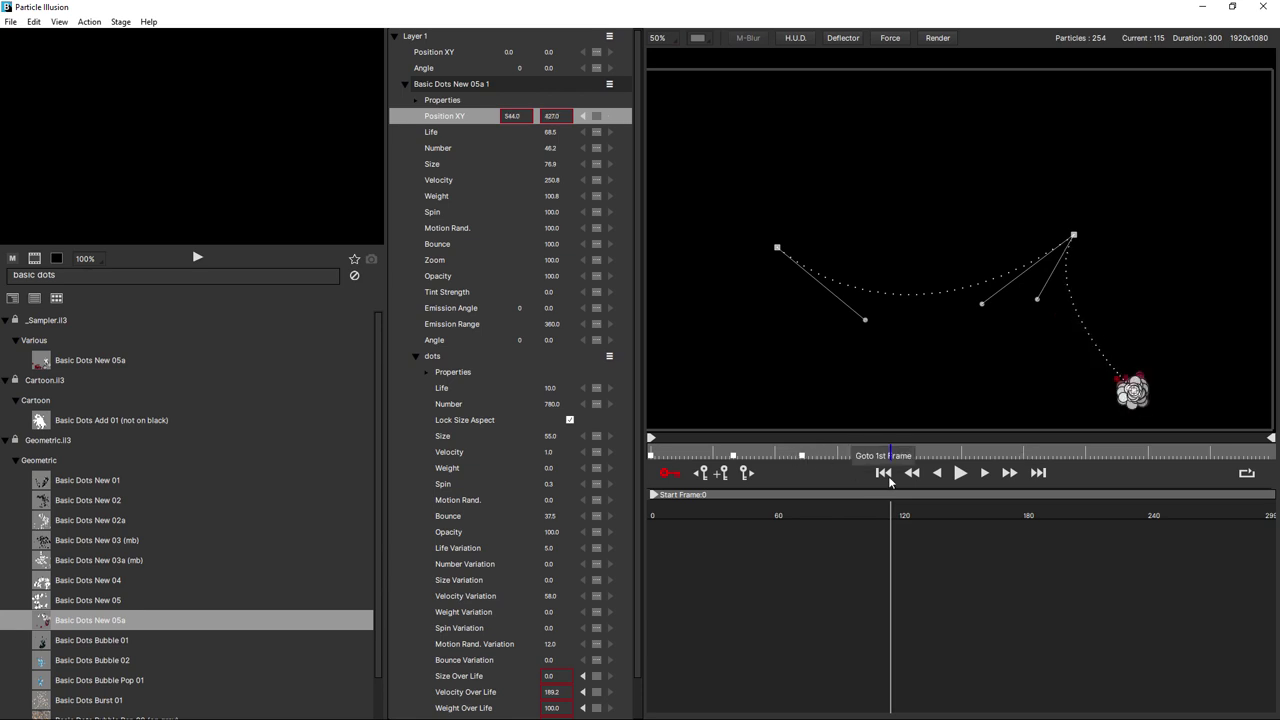
pyautogui.click(883, 473)
pyautogui.click(961, 474)
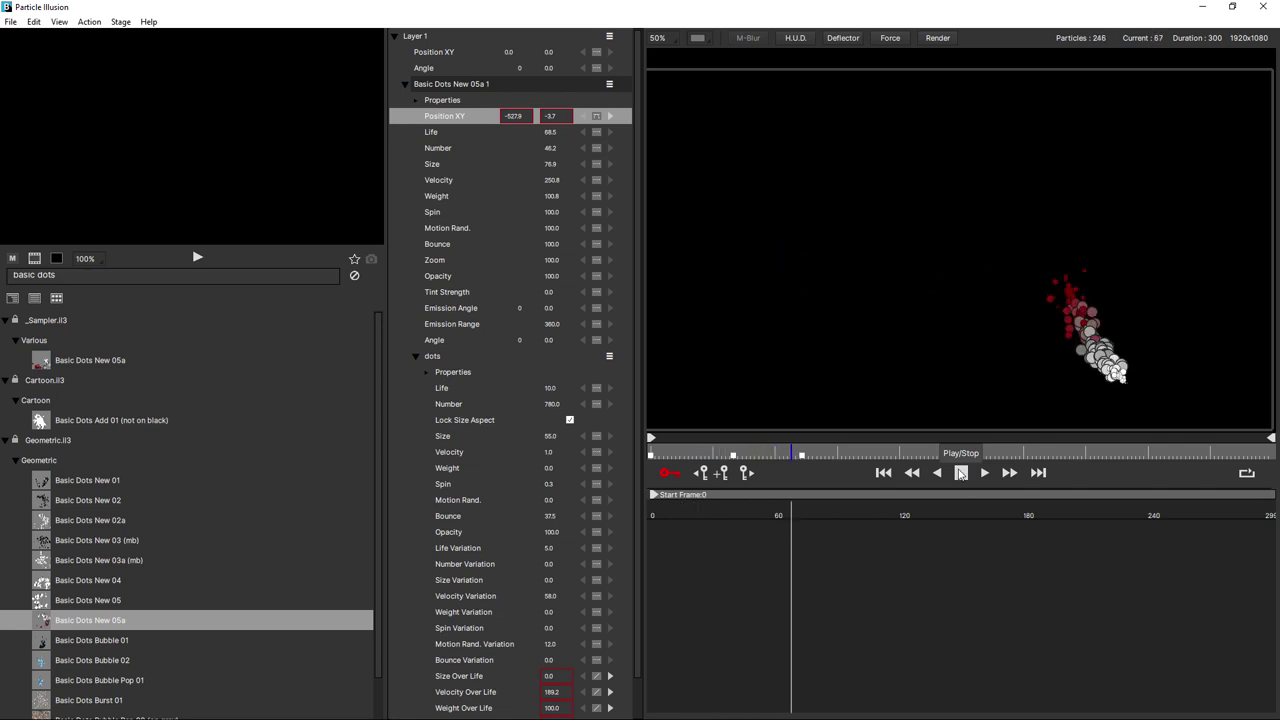
pyautogui.click(961, 474)
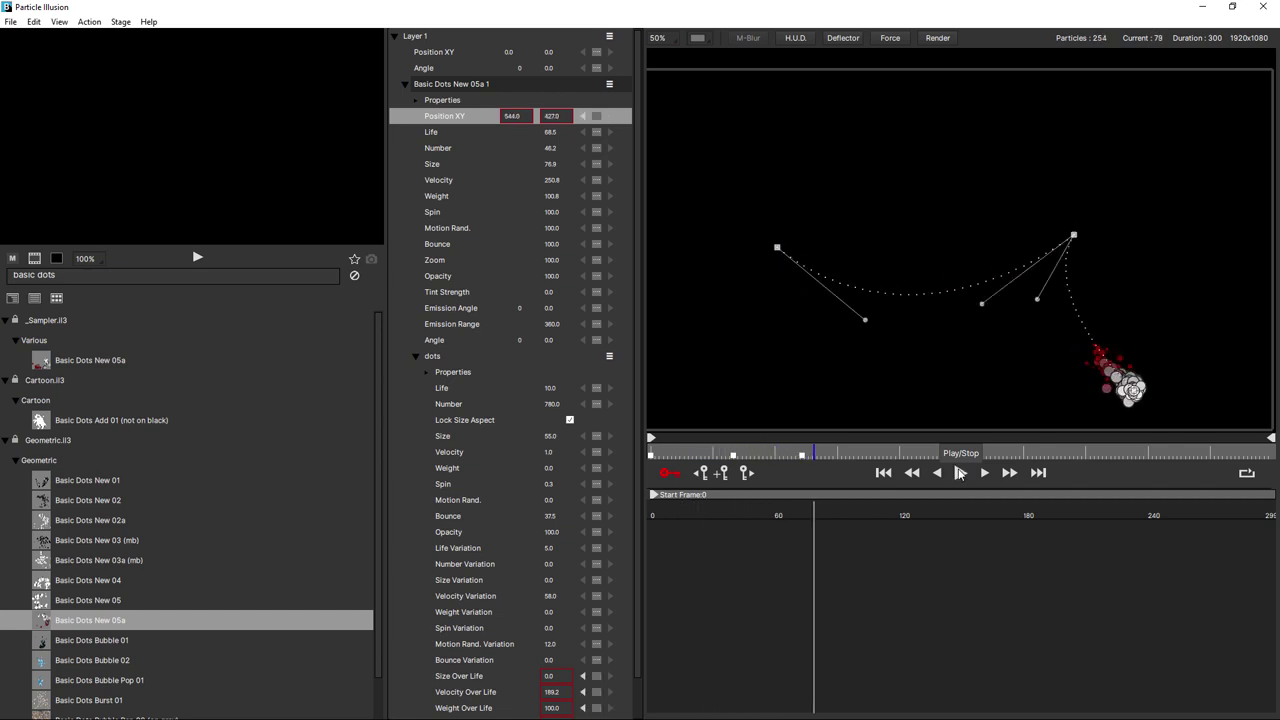
# Step: Turn off automatic keyframing and step the timeline one frame back, one frame forward and ten frames back
pyautogui.click(669, 474)
pyautogui.click(936, 474)
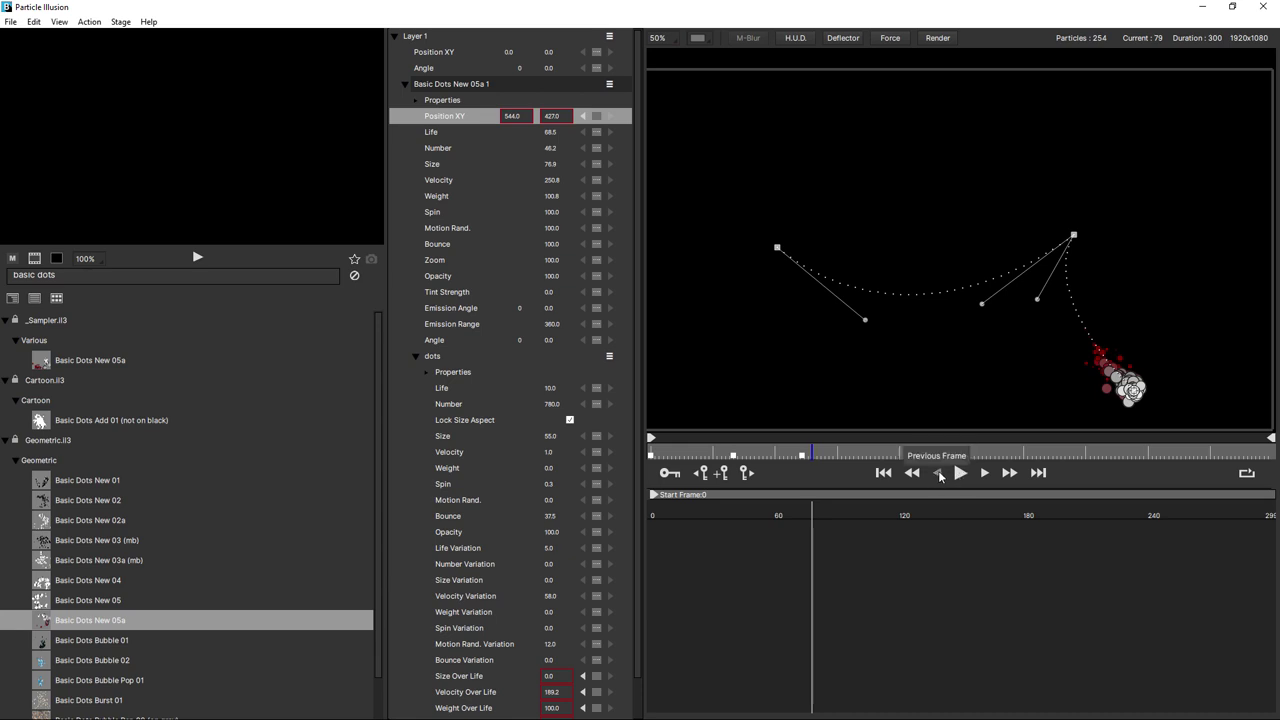
pyautogui.click(985, 474)
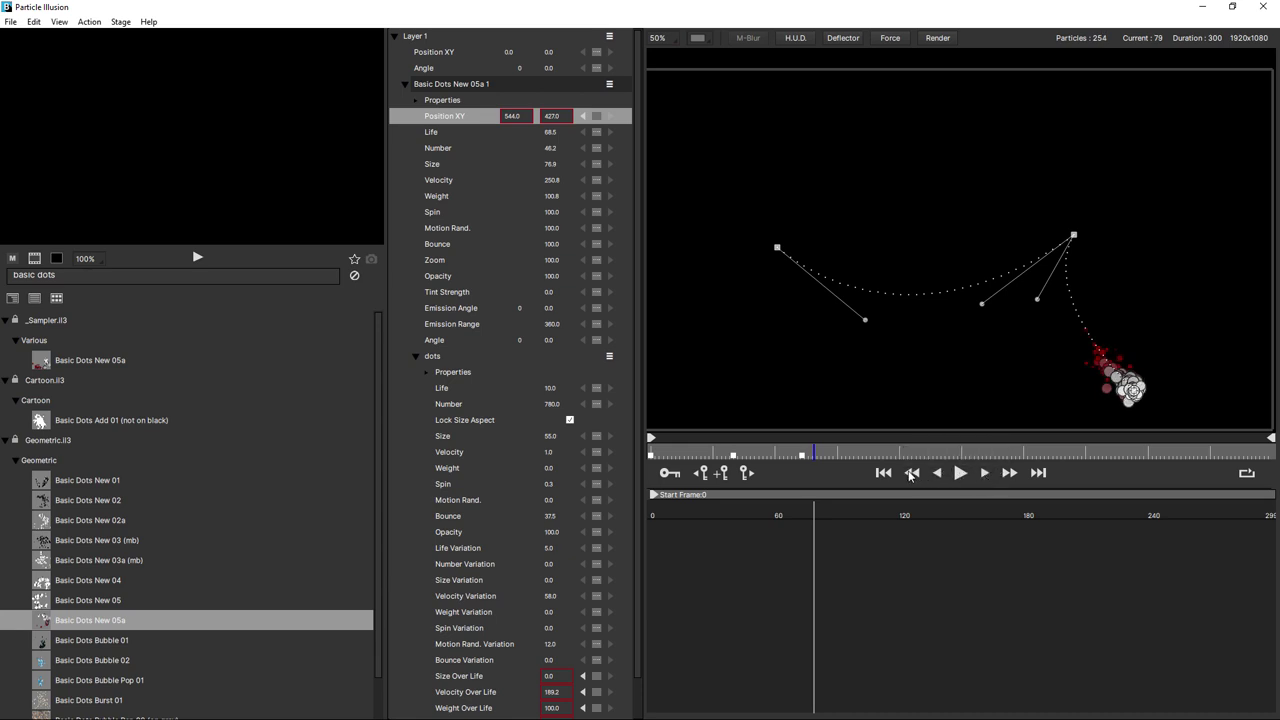
pyautogui.click(911, 474)
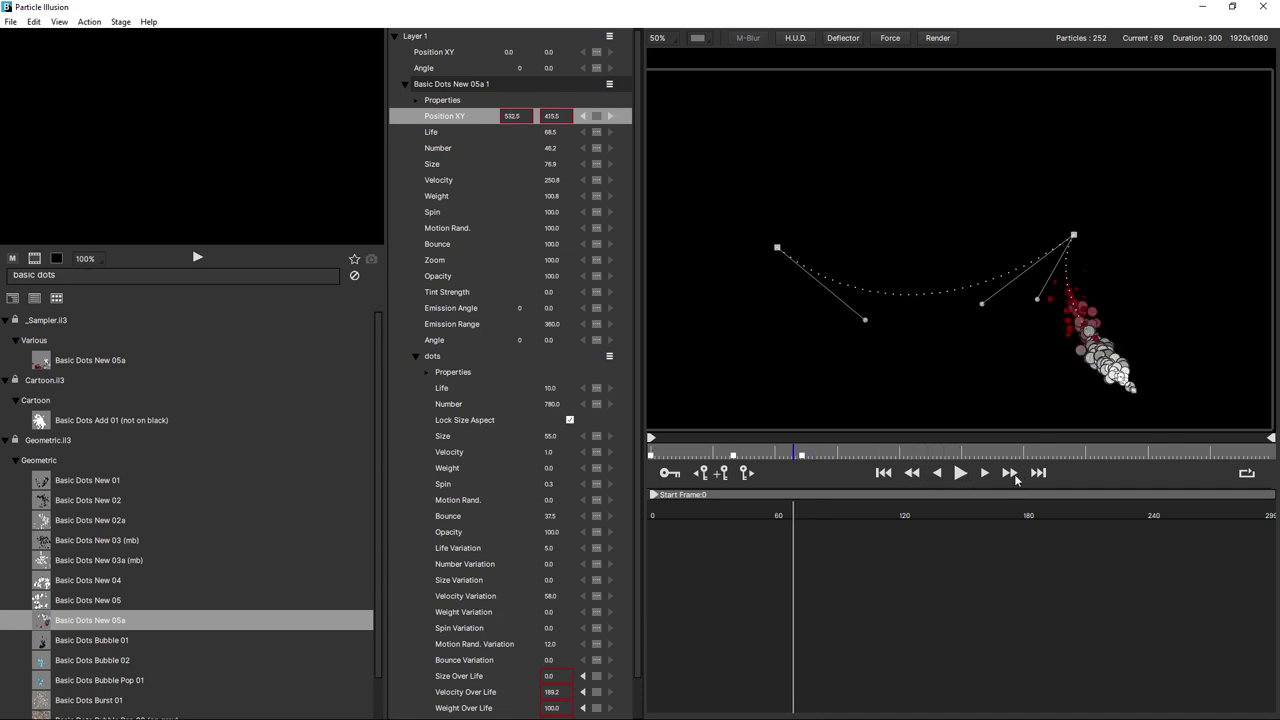
# Step: Move the timeline ten frames forward and jump between its first and last frames
pyautogui.click(1010, 474)
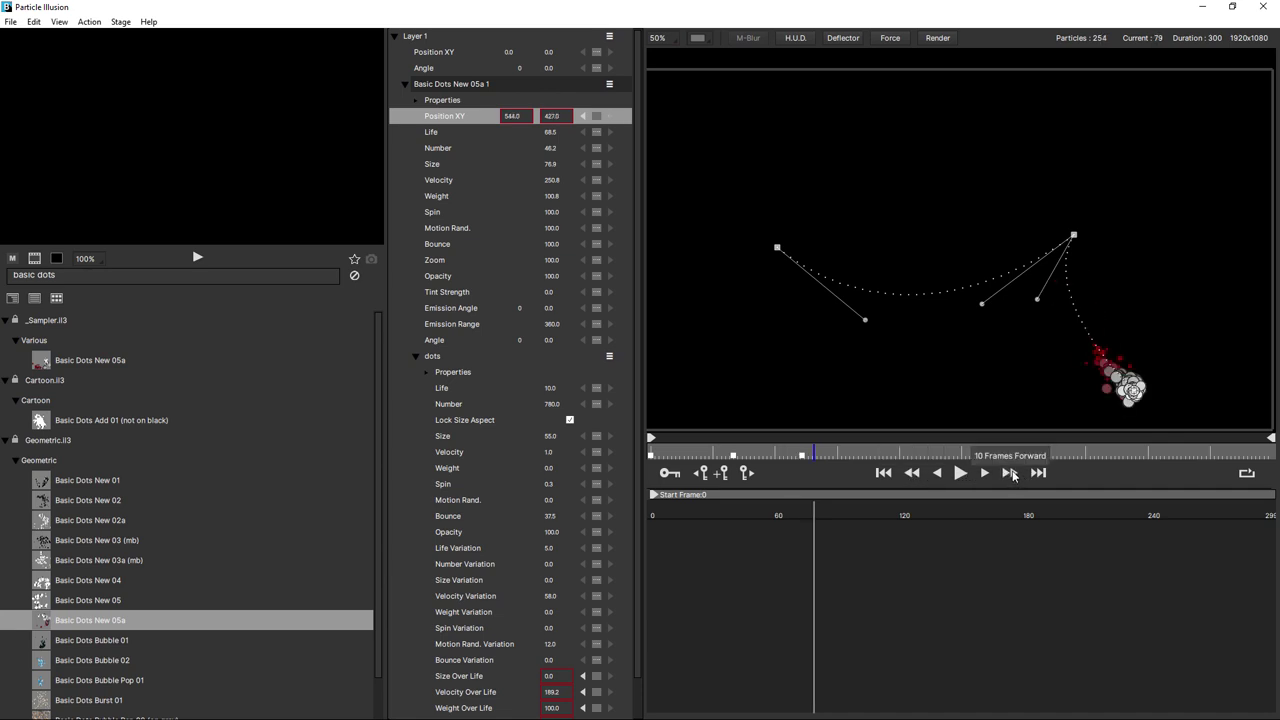
pyautogui.click(884, 474)
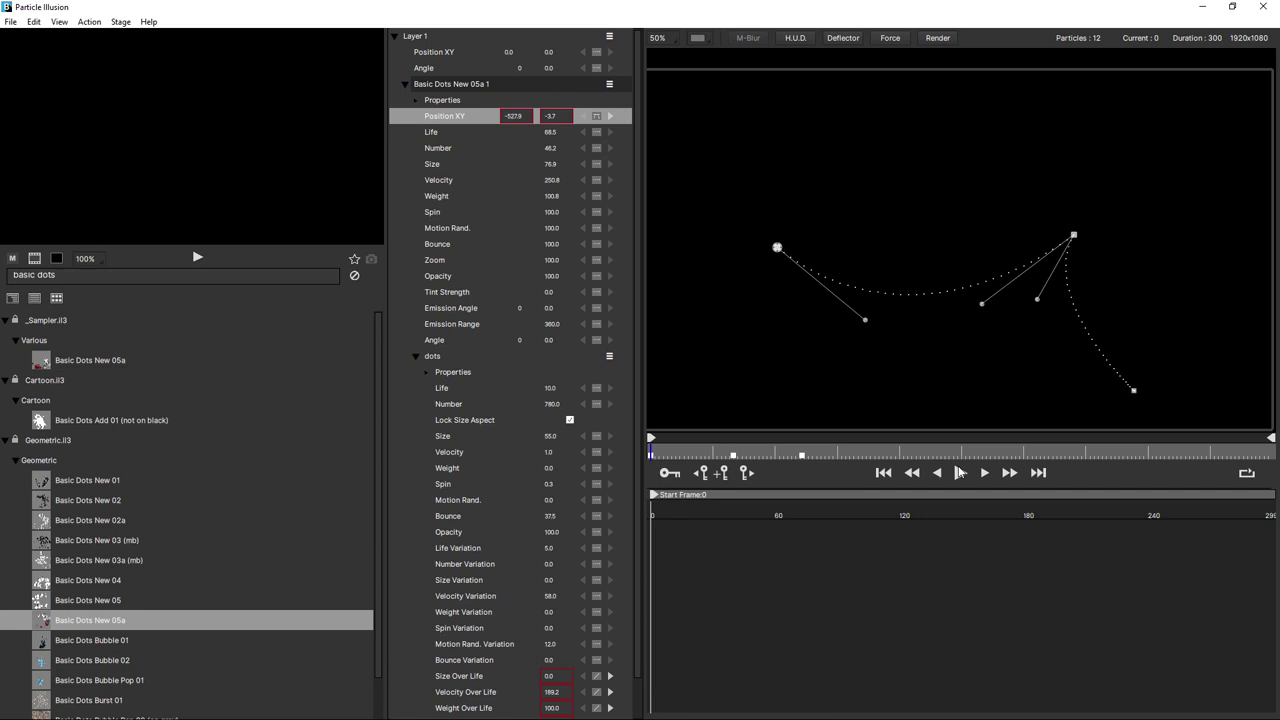
pyautogui.click(1040, 474)
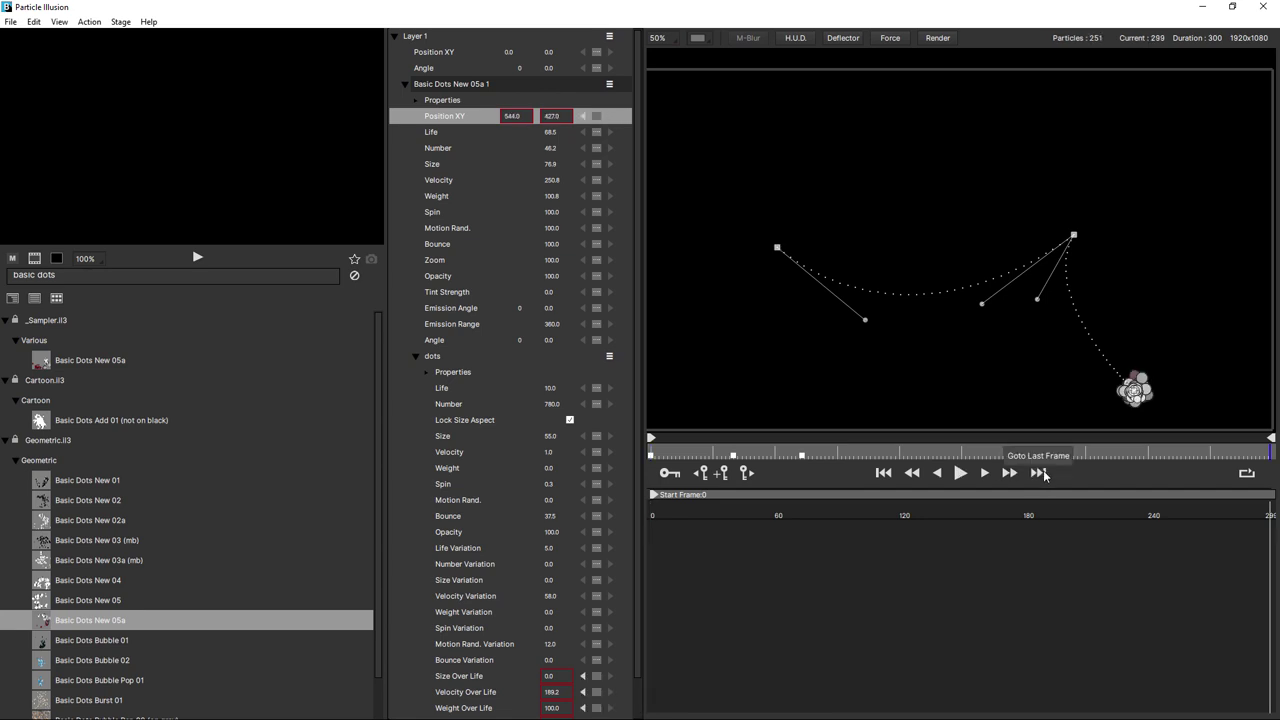
pyautogui.press('Home')
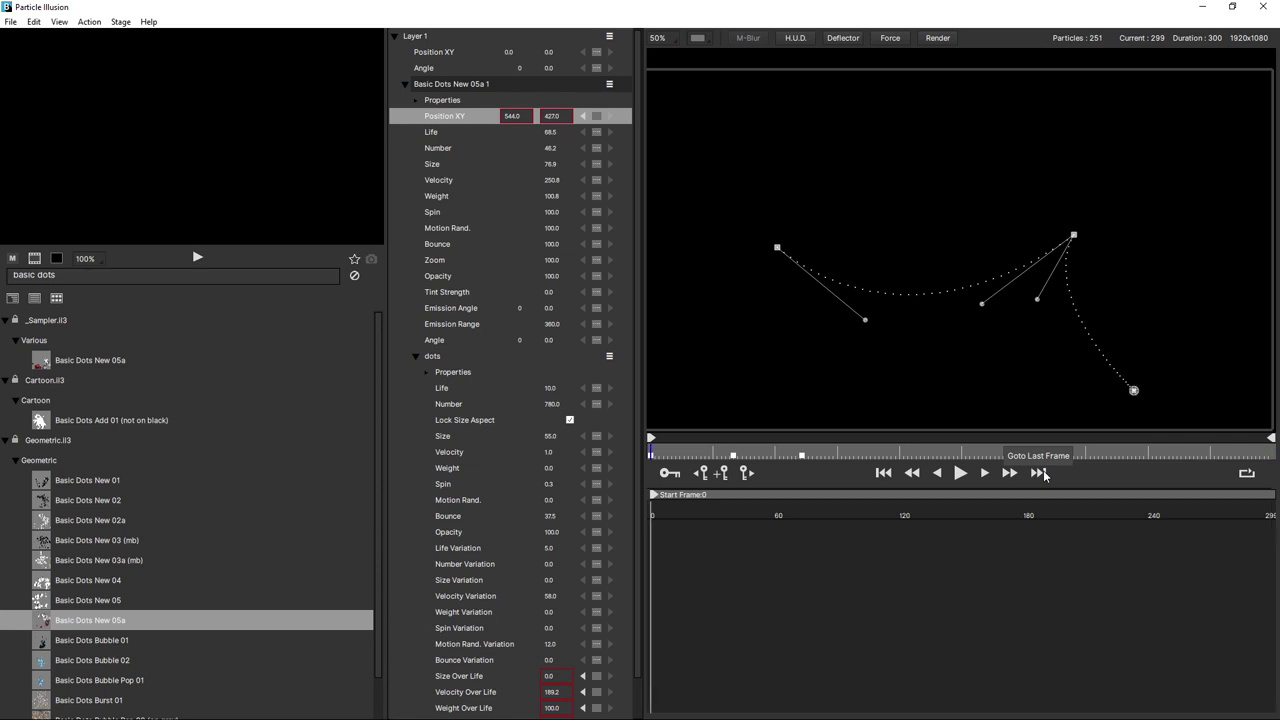
pyautogui.click(1040, 474)
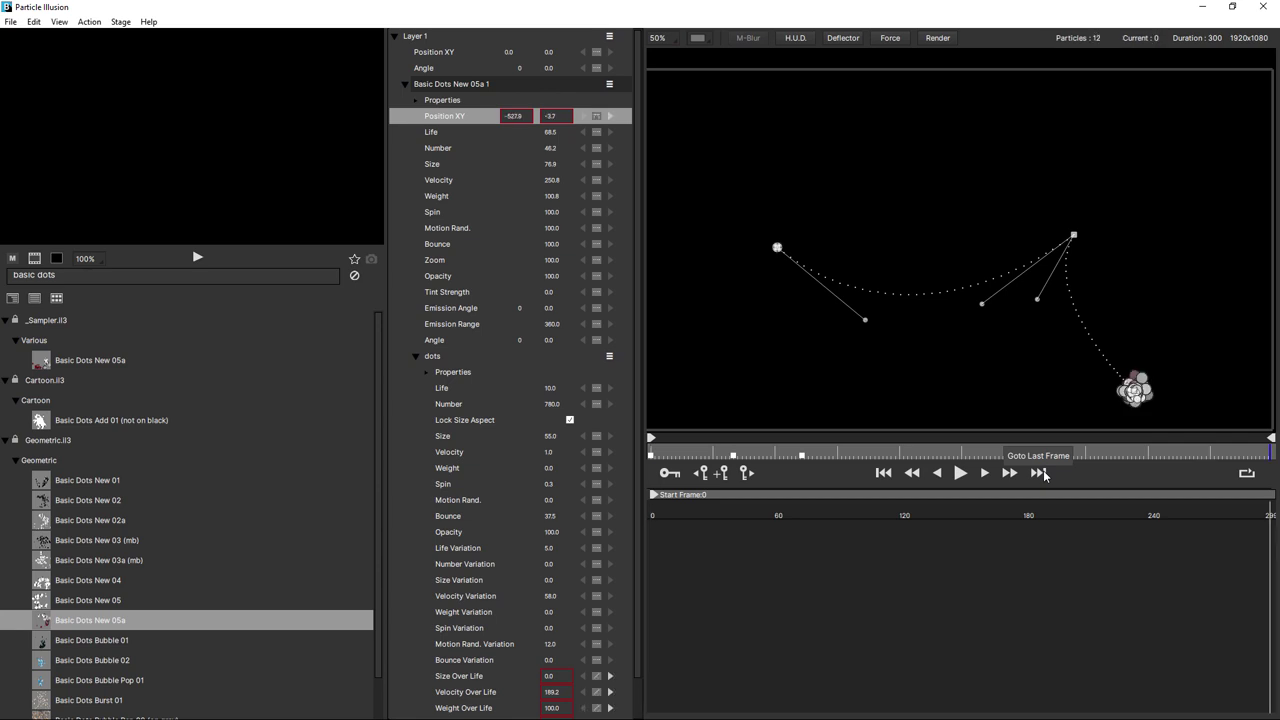
# Step: Play and stop the animation, step through single frames in both directions, and advance twice by ten frames
pyautogui.press('space')
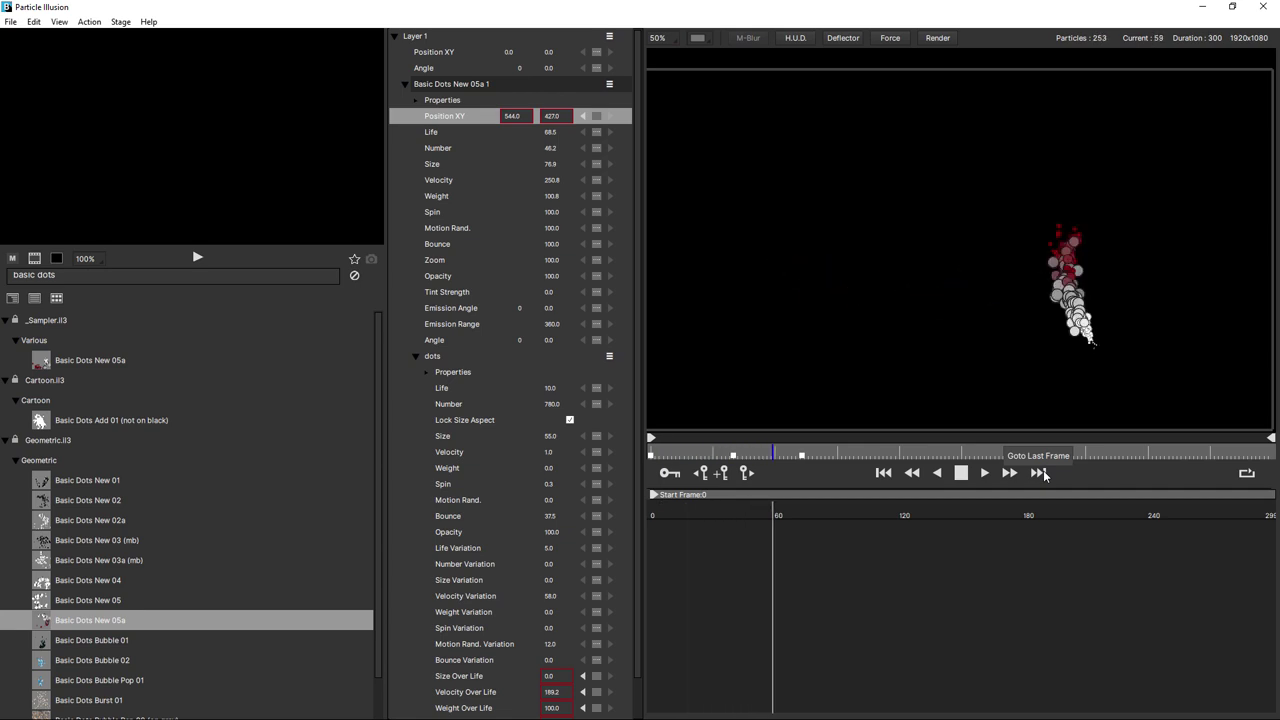
pyautogui.press('space')
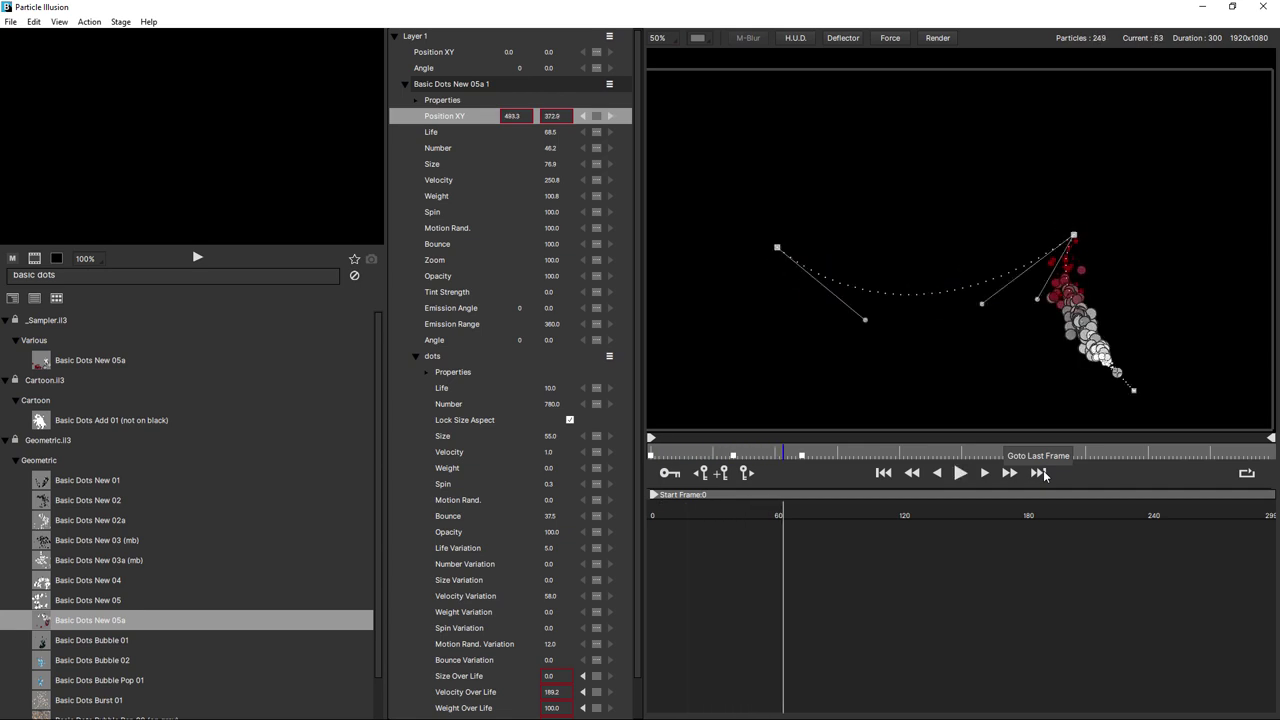
pyautogui.press('Right')
pyautogui.press('Right')
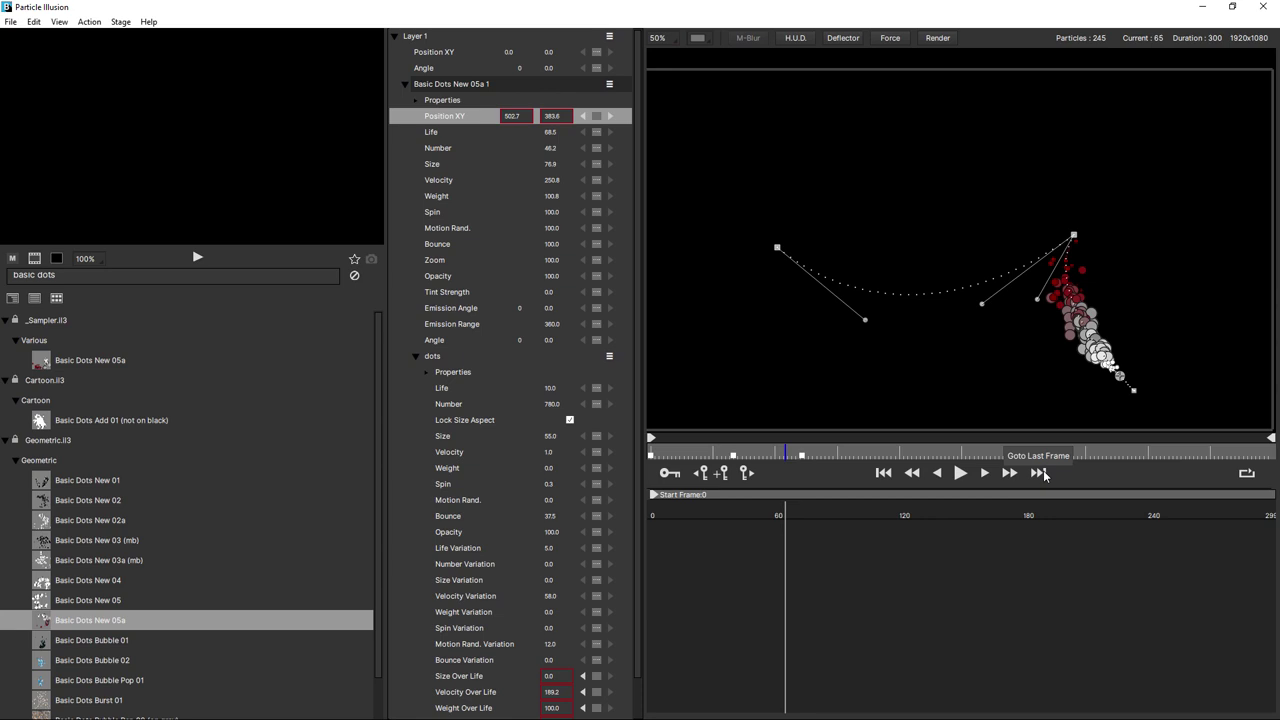
pyautogui.press('Left')
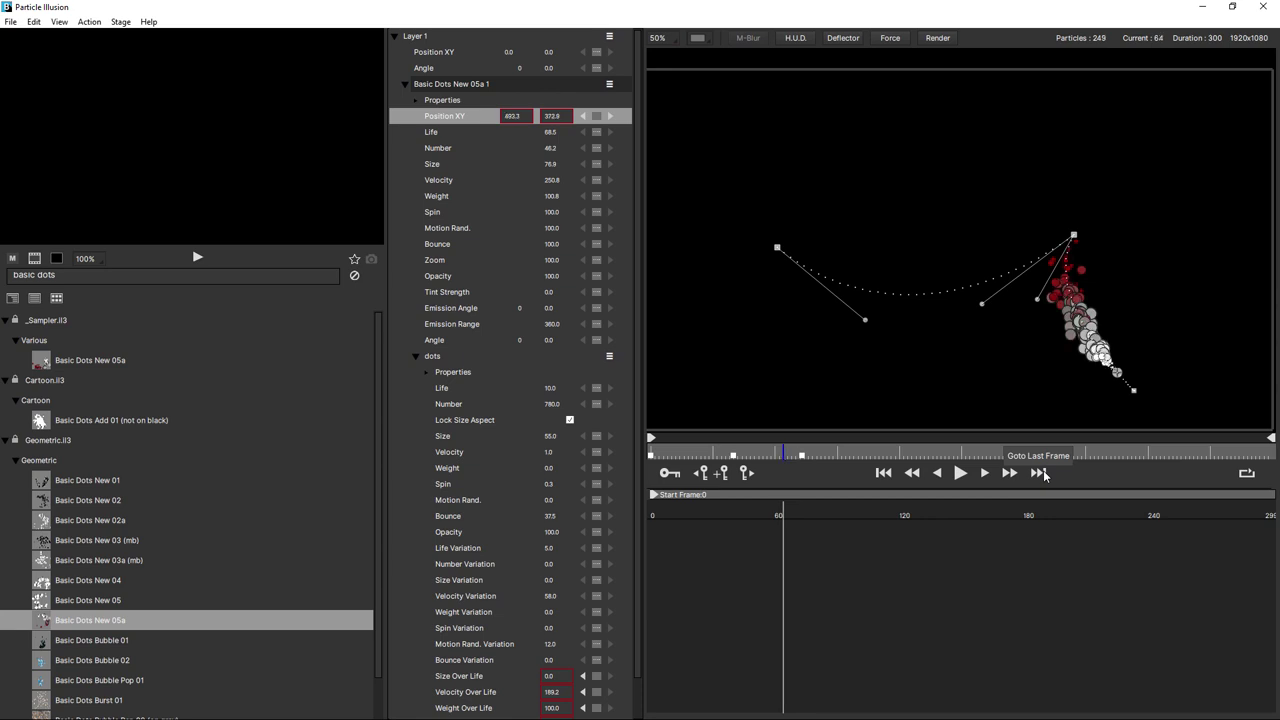
pyautogui.hotkey('shift', 'Right')
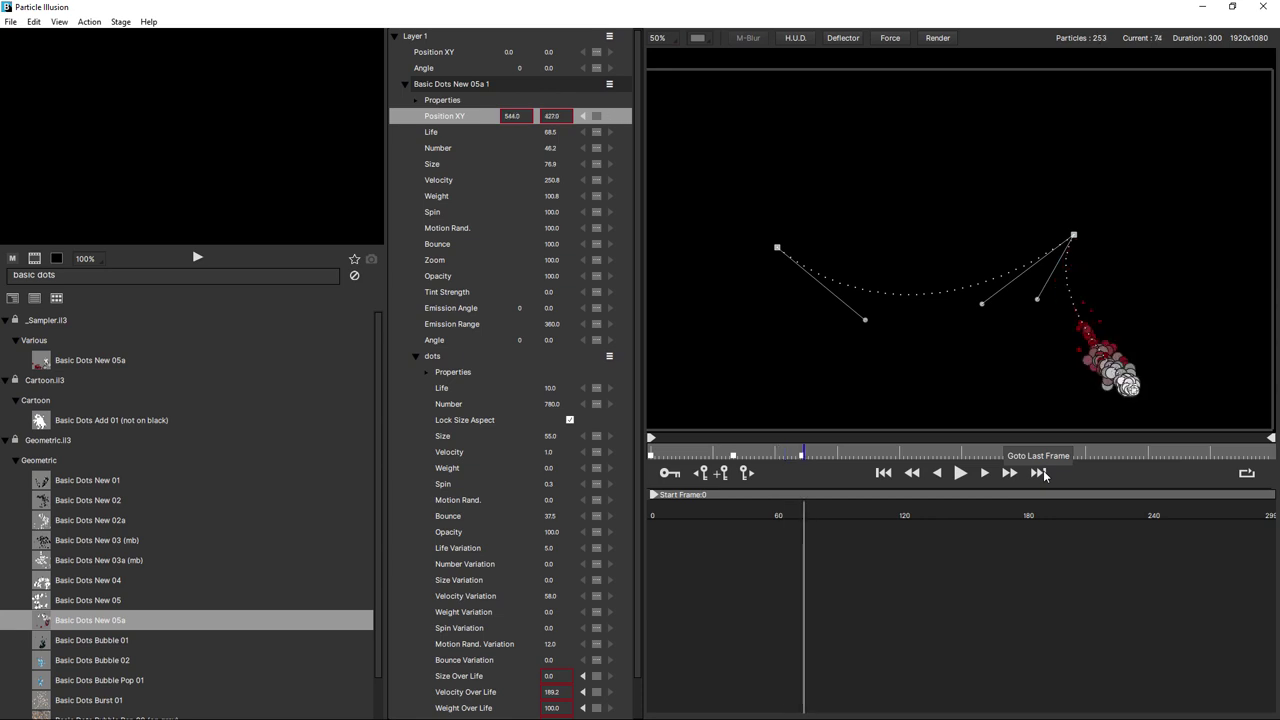
pyautogui.hotkey('shift', 'Right')
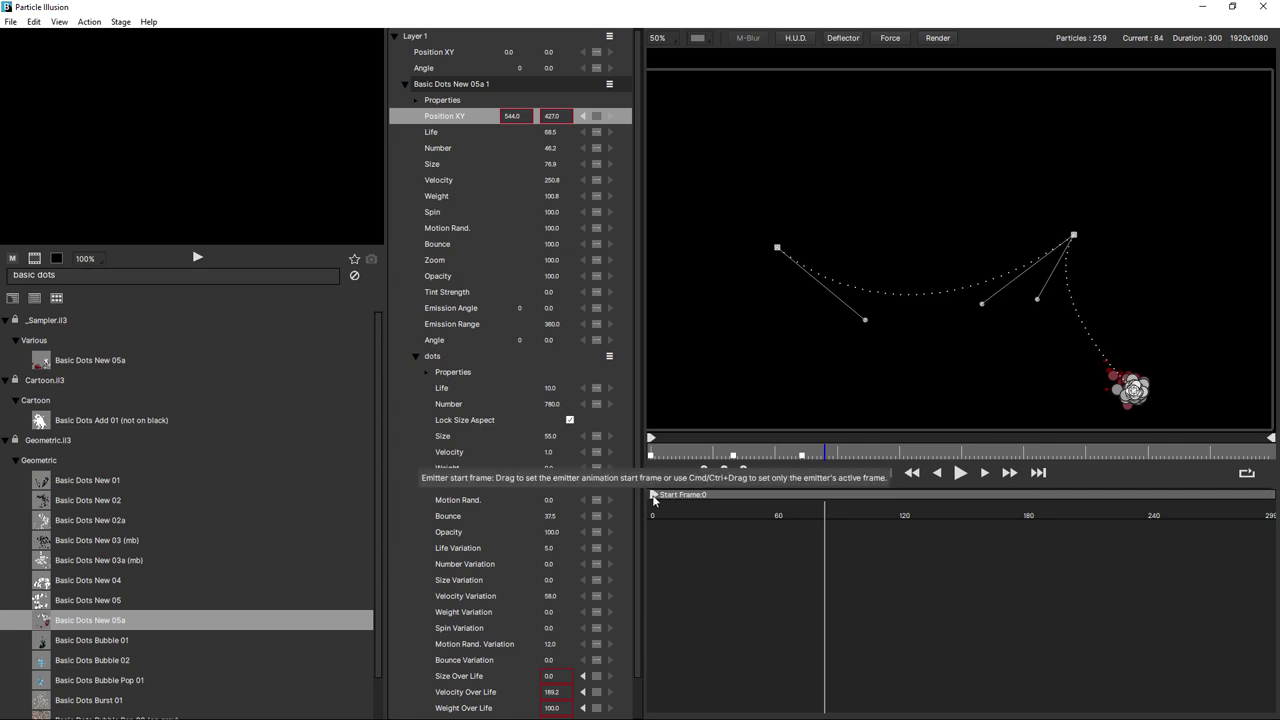
# Step: Shift the emitter's animation with its keyframes to start at frame 48, and move only its active start to frame 122 and back to 49
pyautogui.moveTo(660, 495)
pyautogui.mouseDown()
pyautogui.moveTo(779, 498)
pyautogui.moveTo(711, 504)
pyautogui.moveTo(753, 508)
pyautogui.mouseUp()
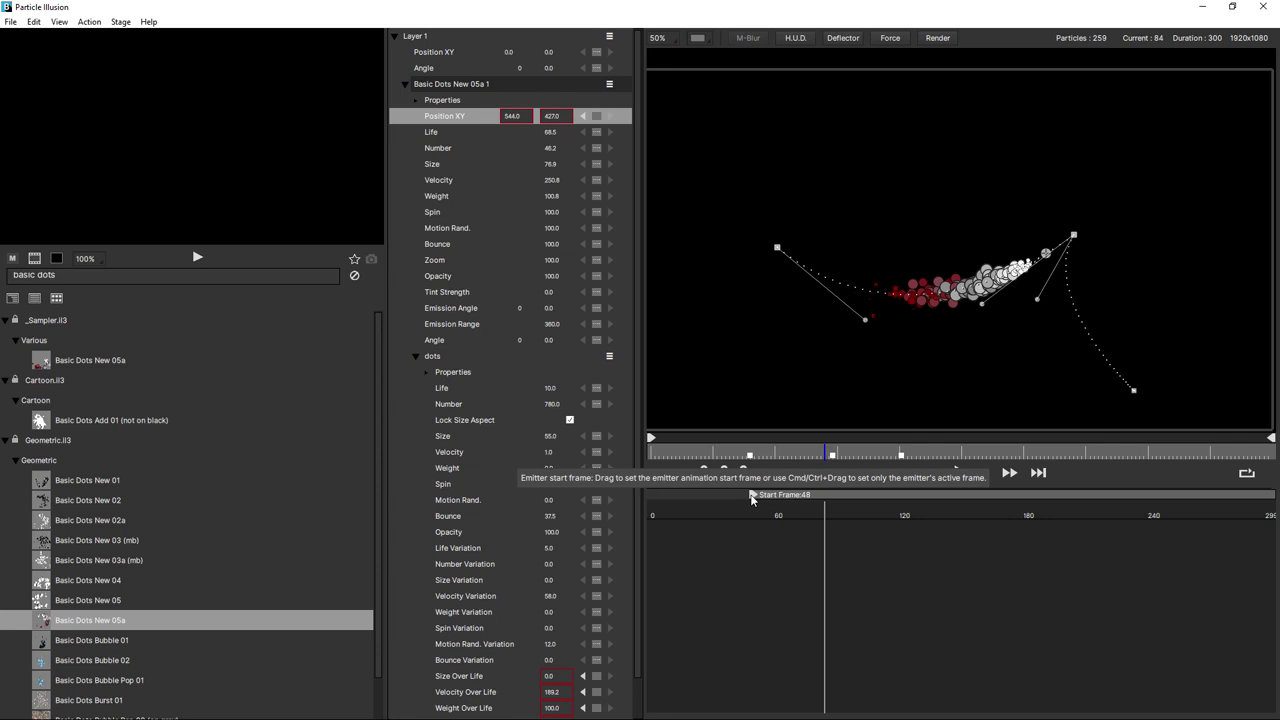
pyautogui.moveTo(752, 499); pyautogui.dragTo(757, 497)
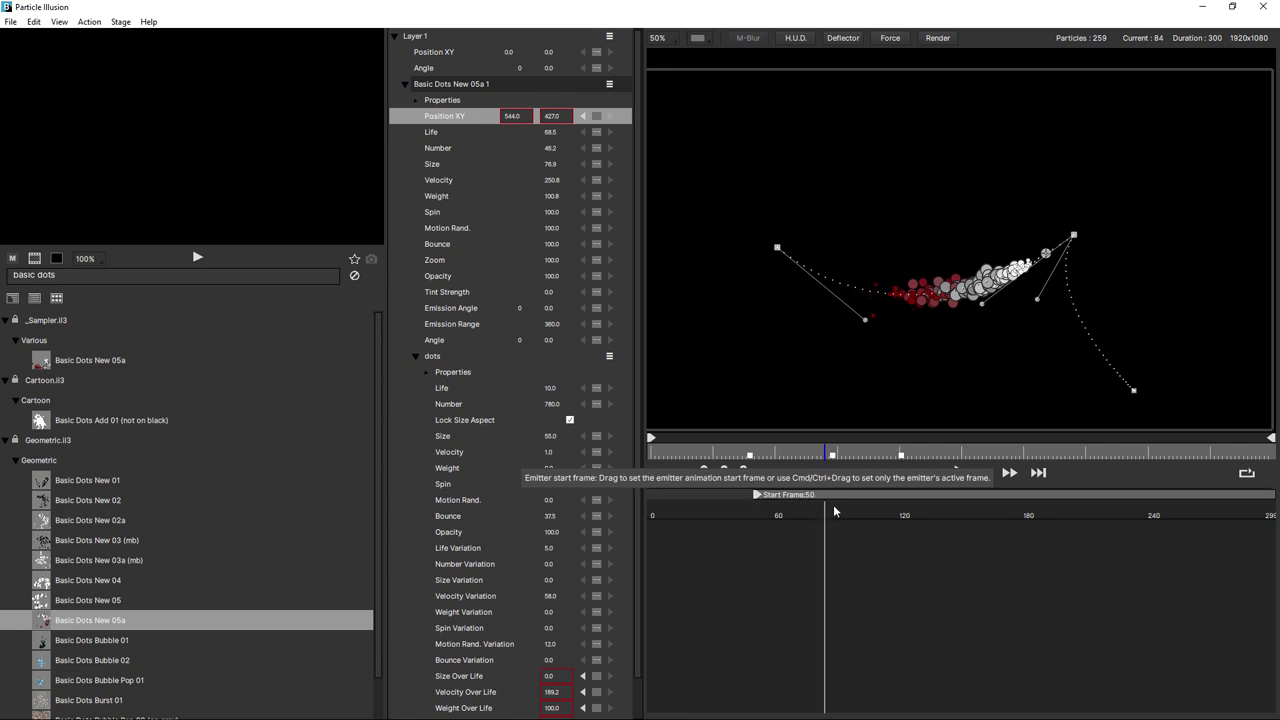
pyautogui.moveTo(891, 507); pyautogui.dragTo(906, 500)
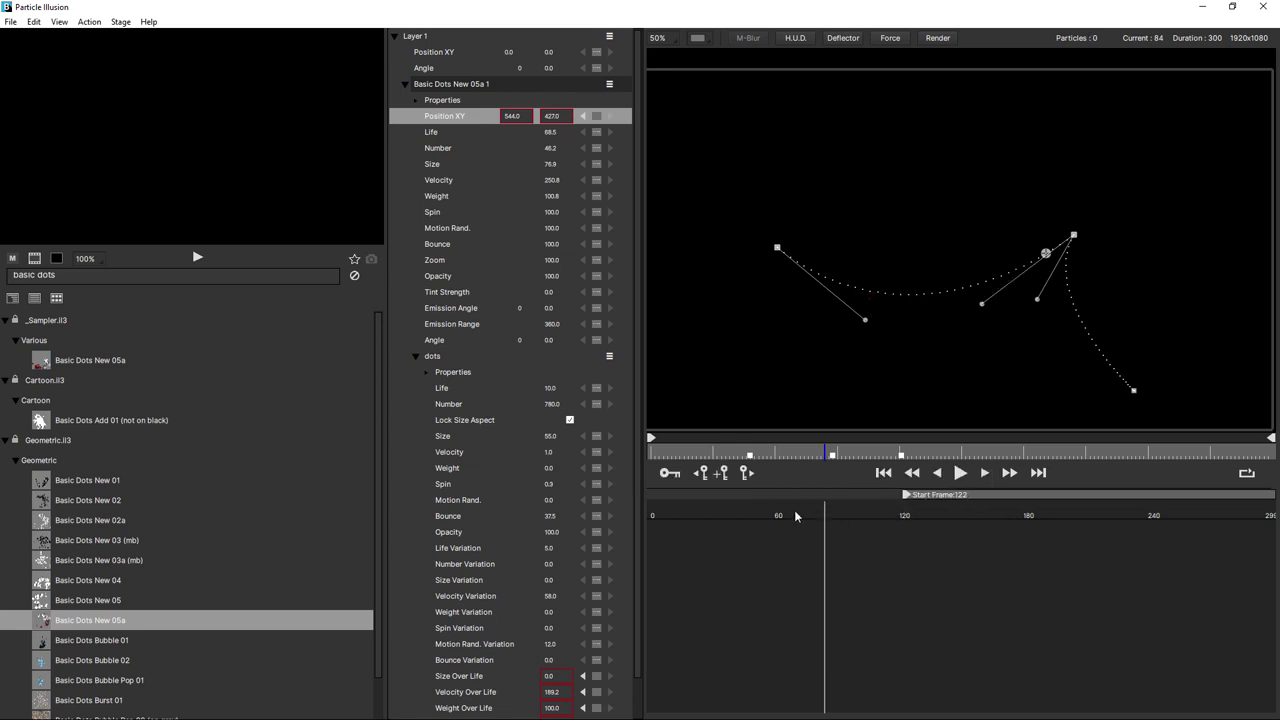
pyautogui.moveTo(707, 512)
pyautogui.mouseDown()
pyautogui.moveTo(851, 516)
pyautogui.moveTo(753, 516)
pyautogui.mouseUp()
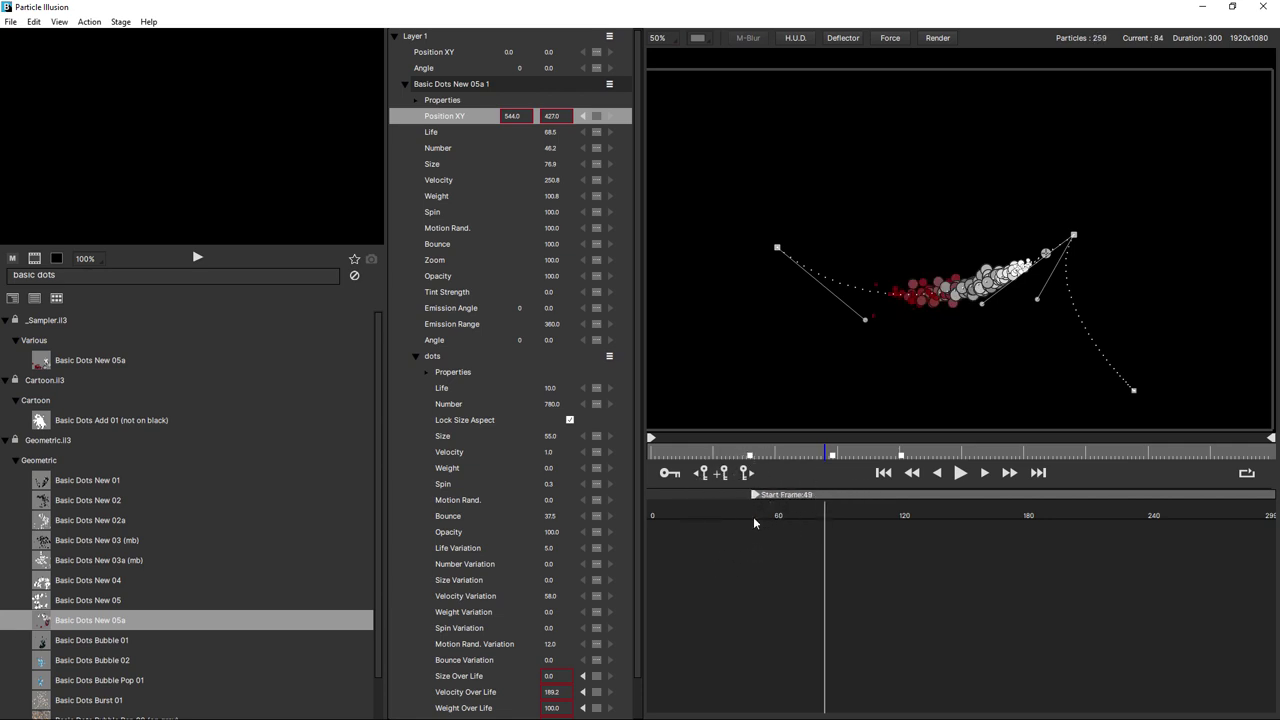